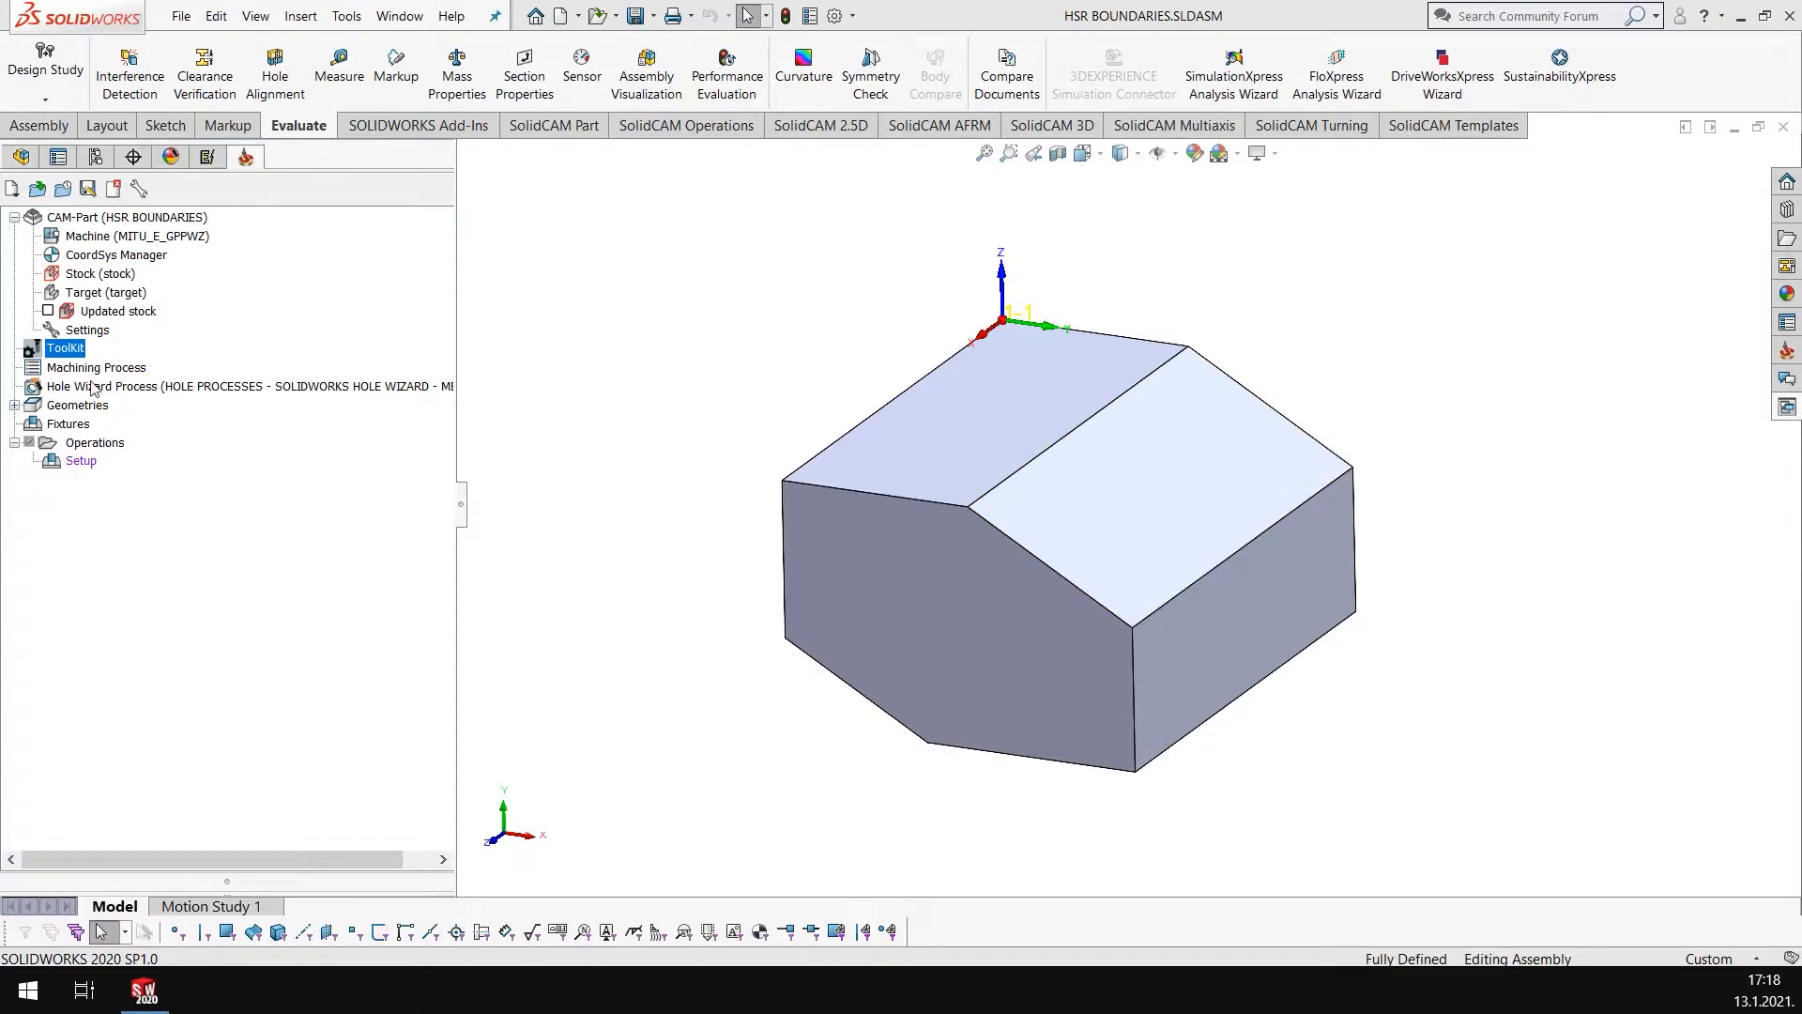
Step: Add a Turbo 3D HSR milling operation and assign tool 1, the 12 mm ball nose mill, to it
{"action": "right_click", "coordinate": [87, 447]}
{"action": "mouse_move", "coordinate": [216, 355]}
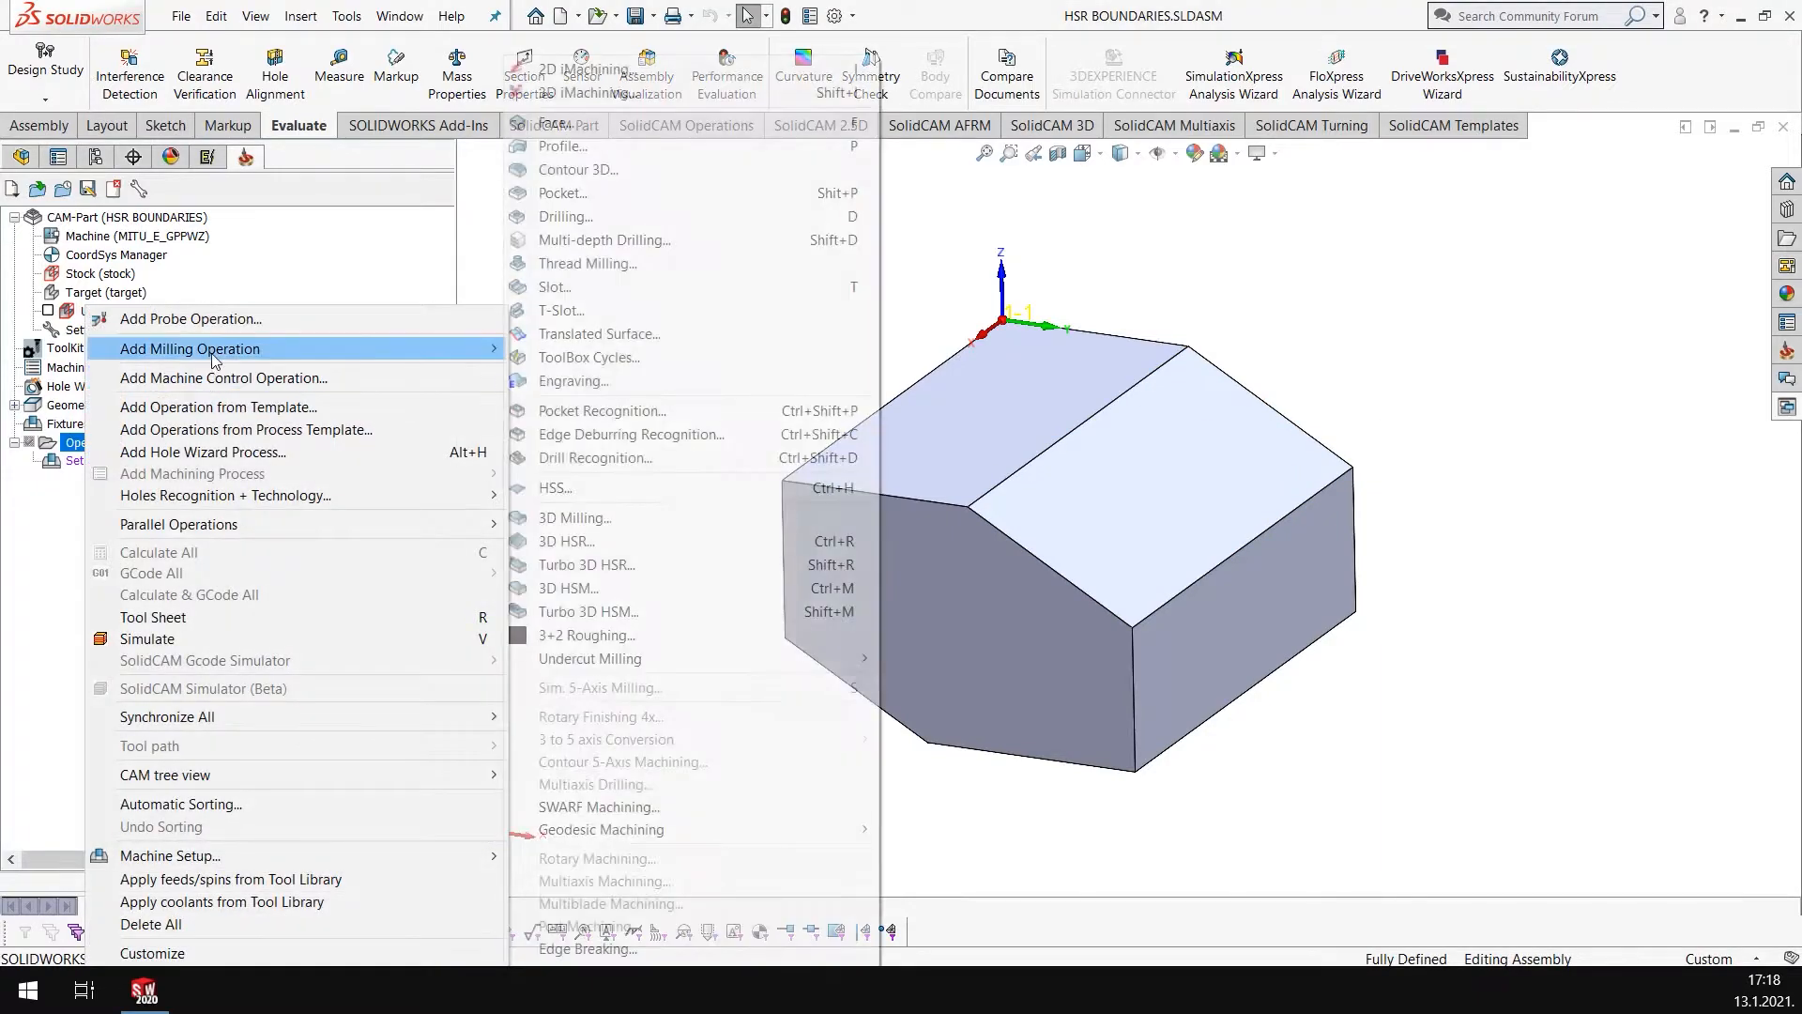
{"action": "left_click", "coordinate": [610, 564]}
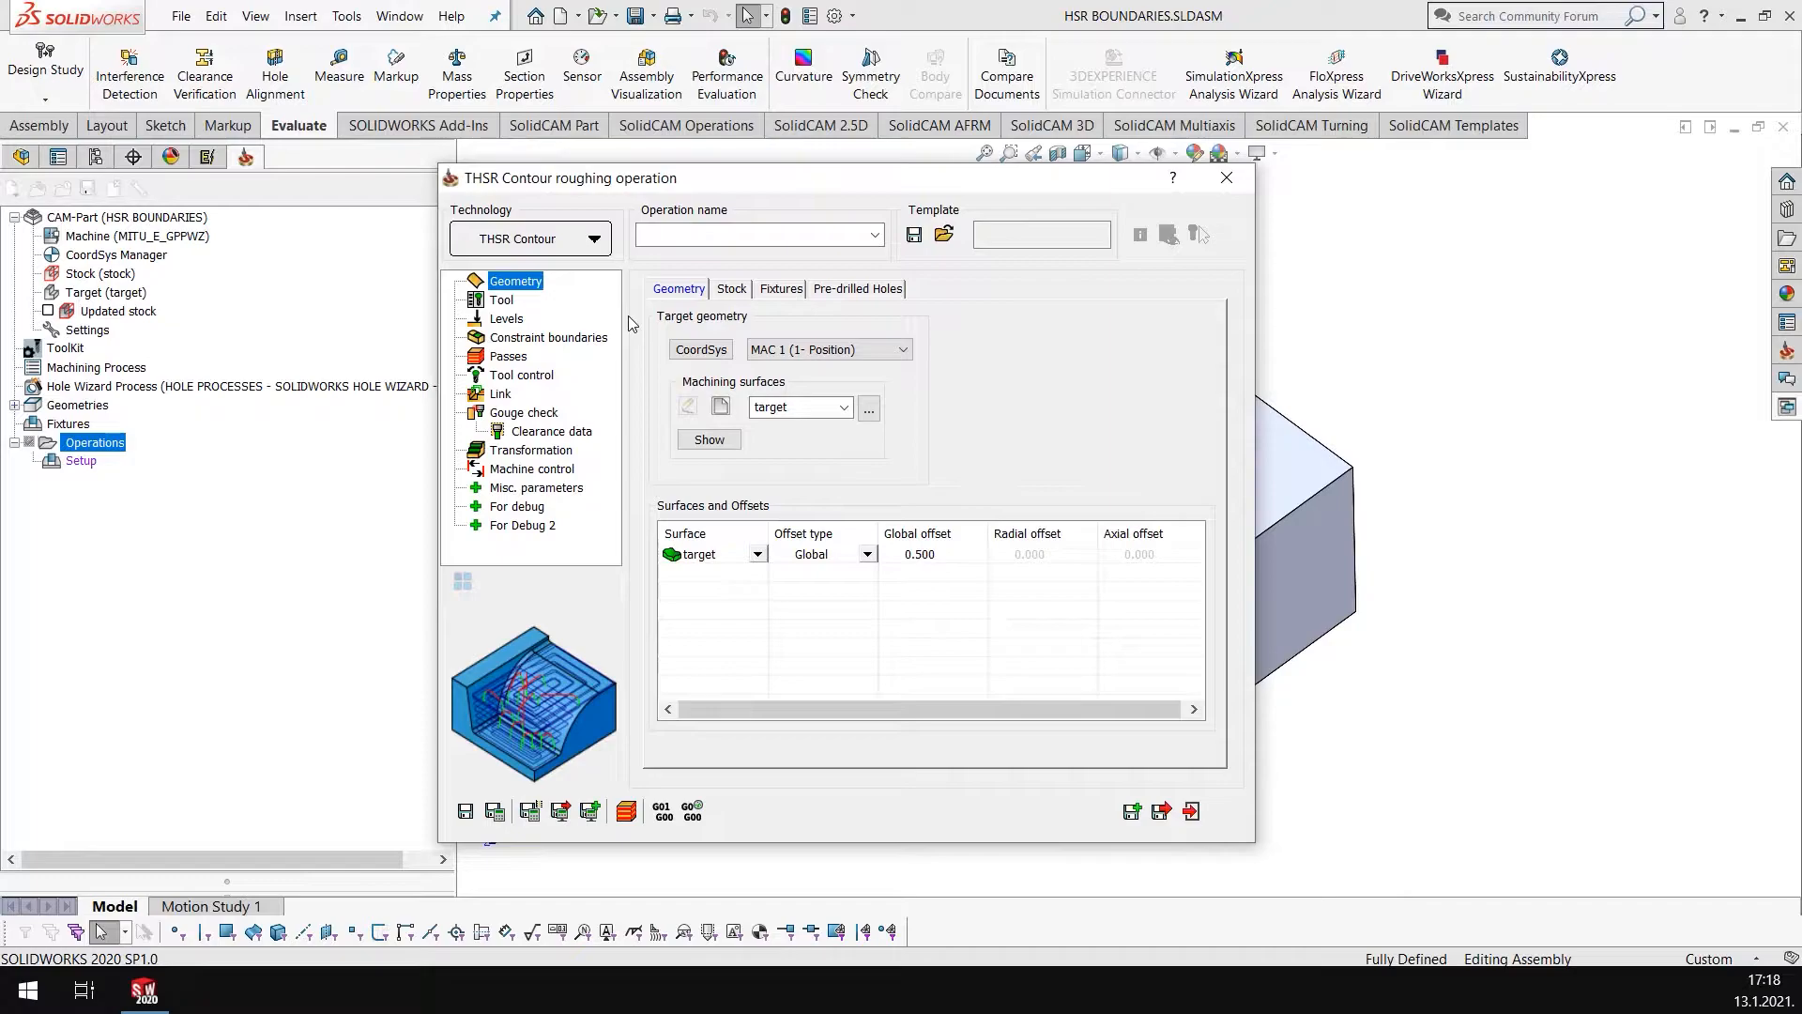
{"action": "left_click", "coordinate": [504, 300]}
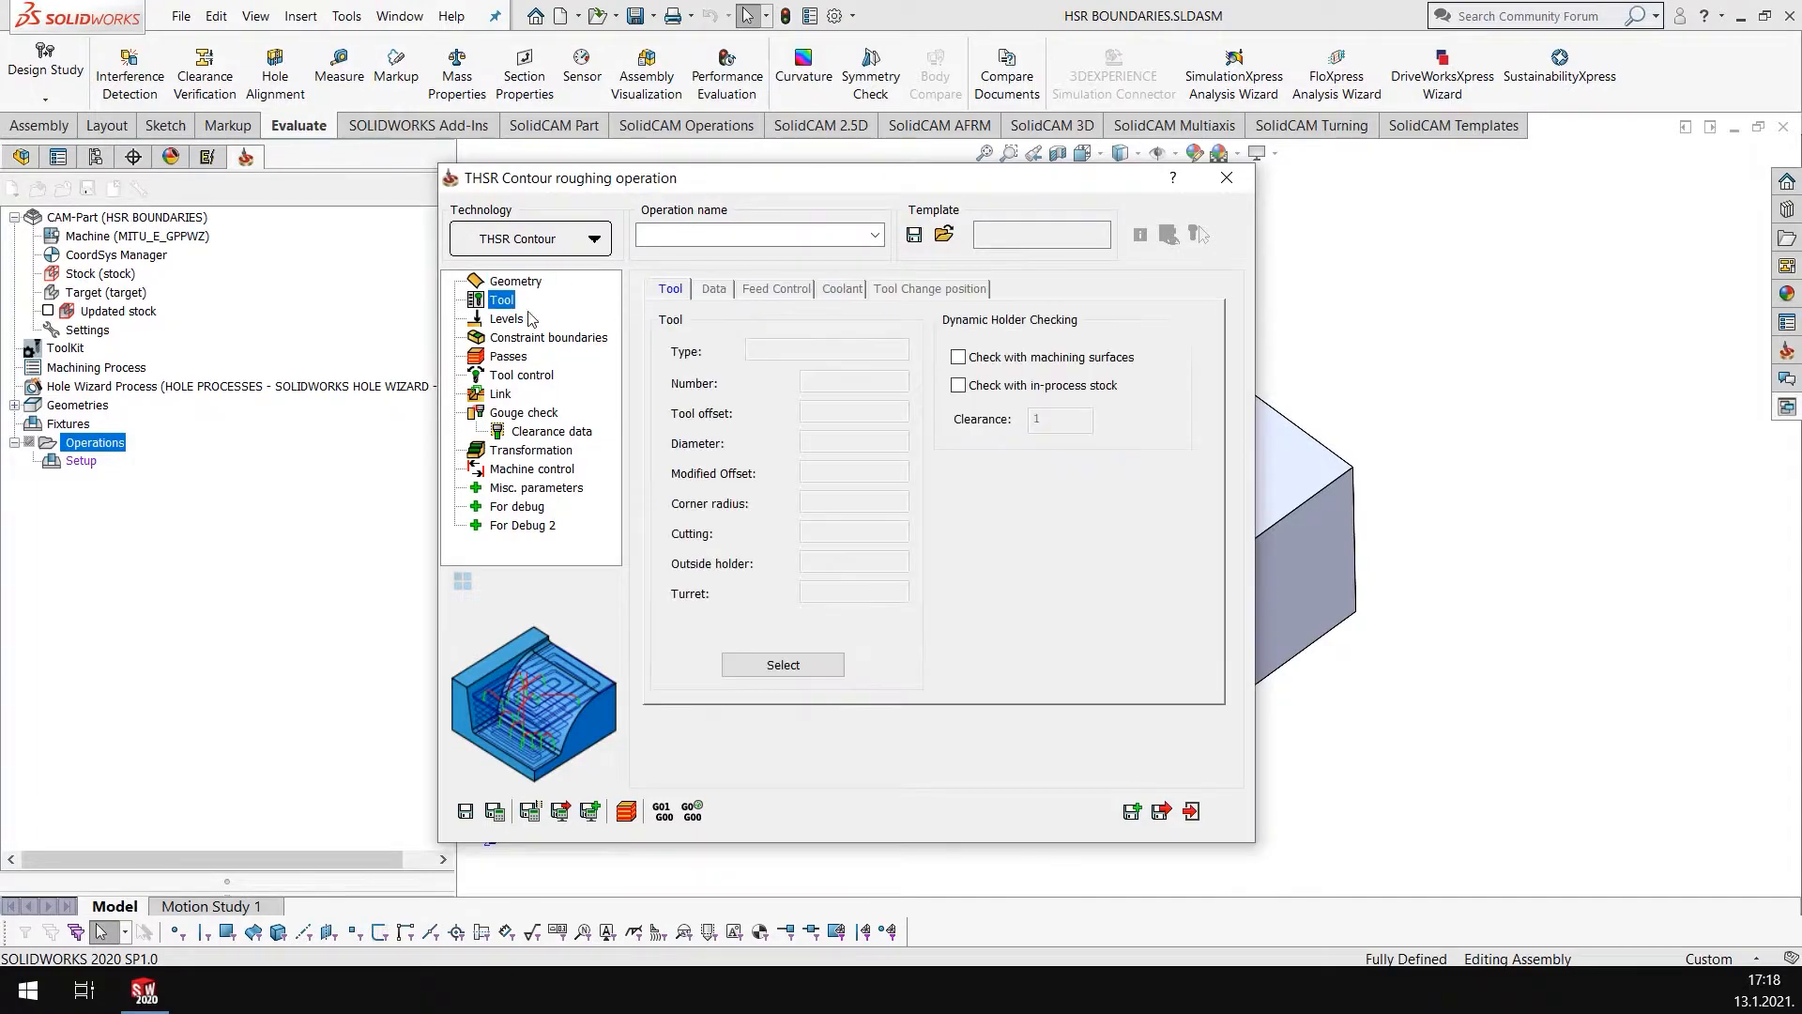
{"action": "left_click", "coordinate": [762, 670]}
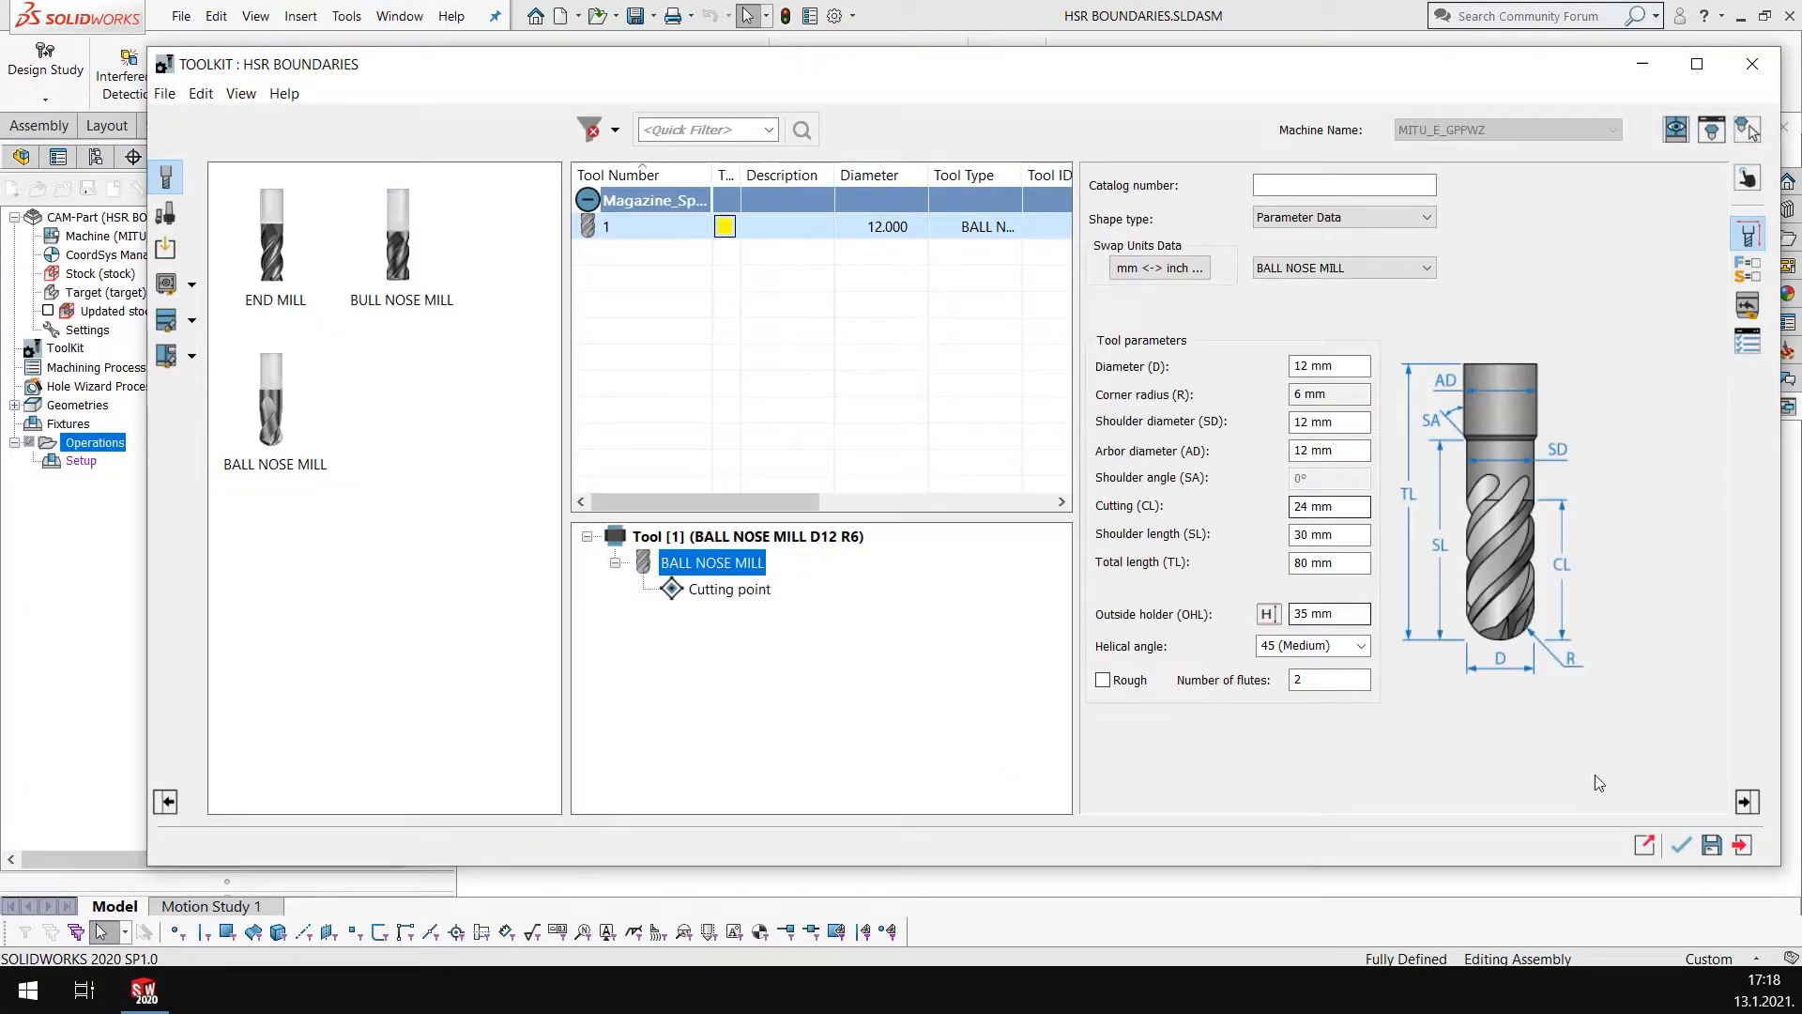
{"action": "left_click", "coordinate": [1683, 845]}
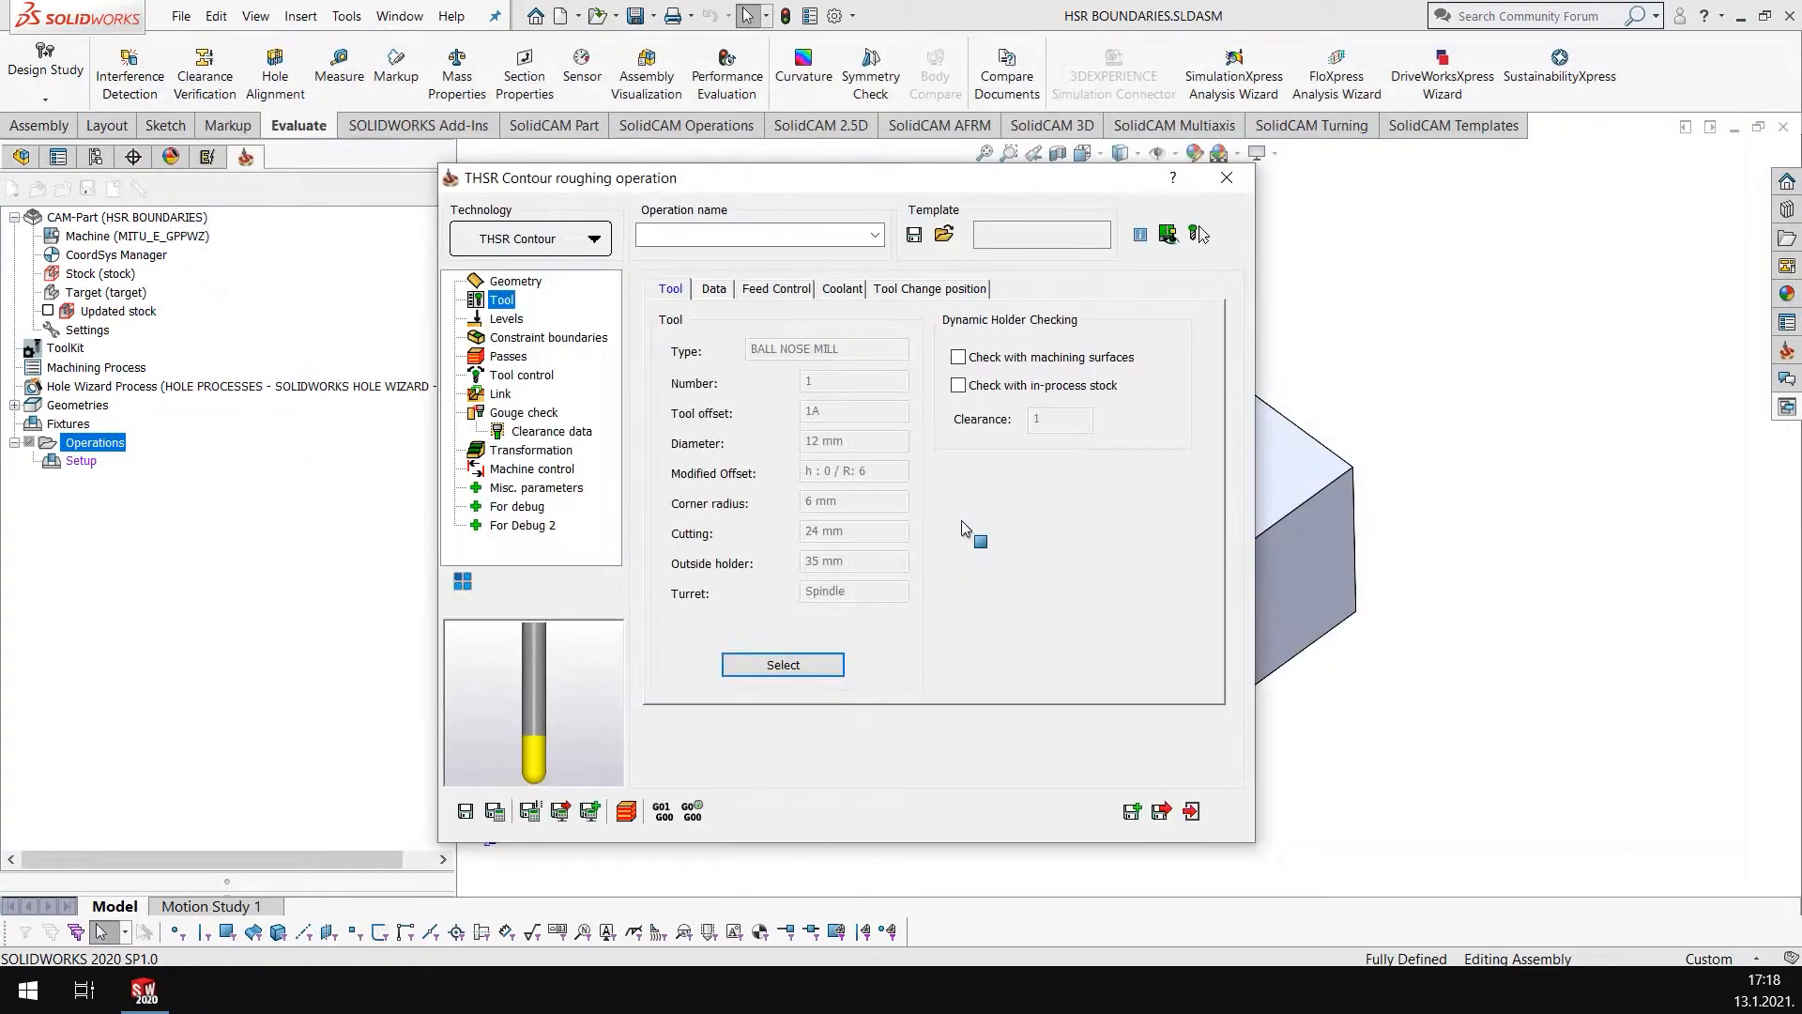
Step: Set the constraint boundaries to be created automatically as 3D boundaries, using the Part Silhouette type
{"action": "left_click", "coordinate": [507, 319]}
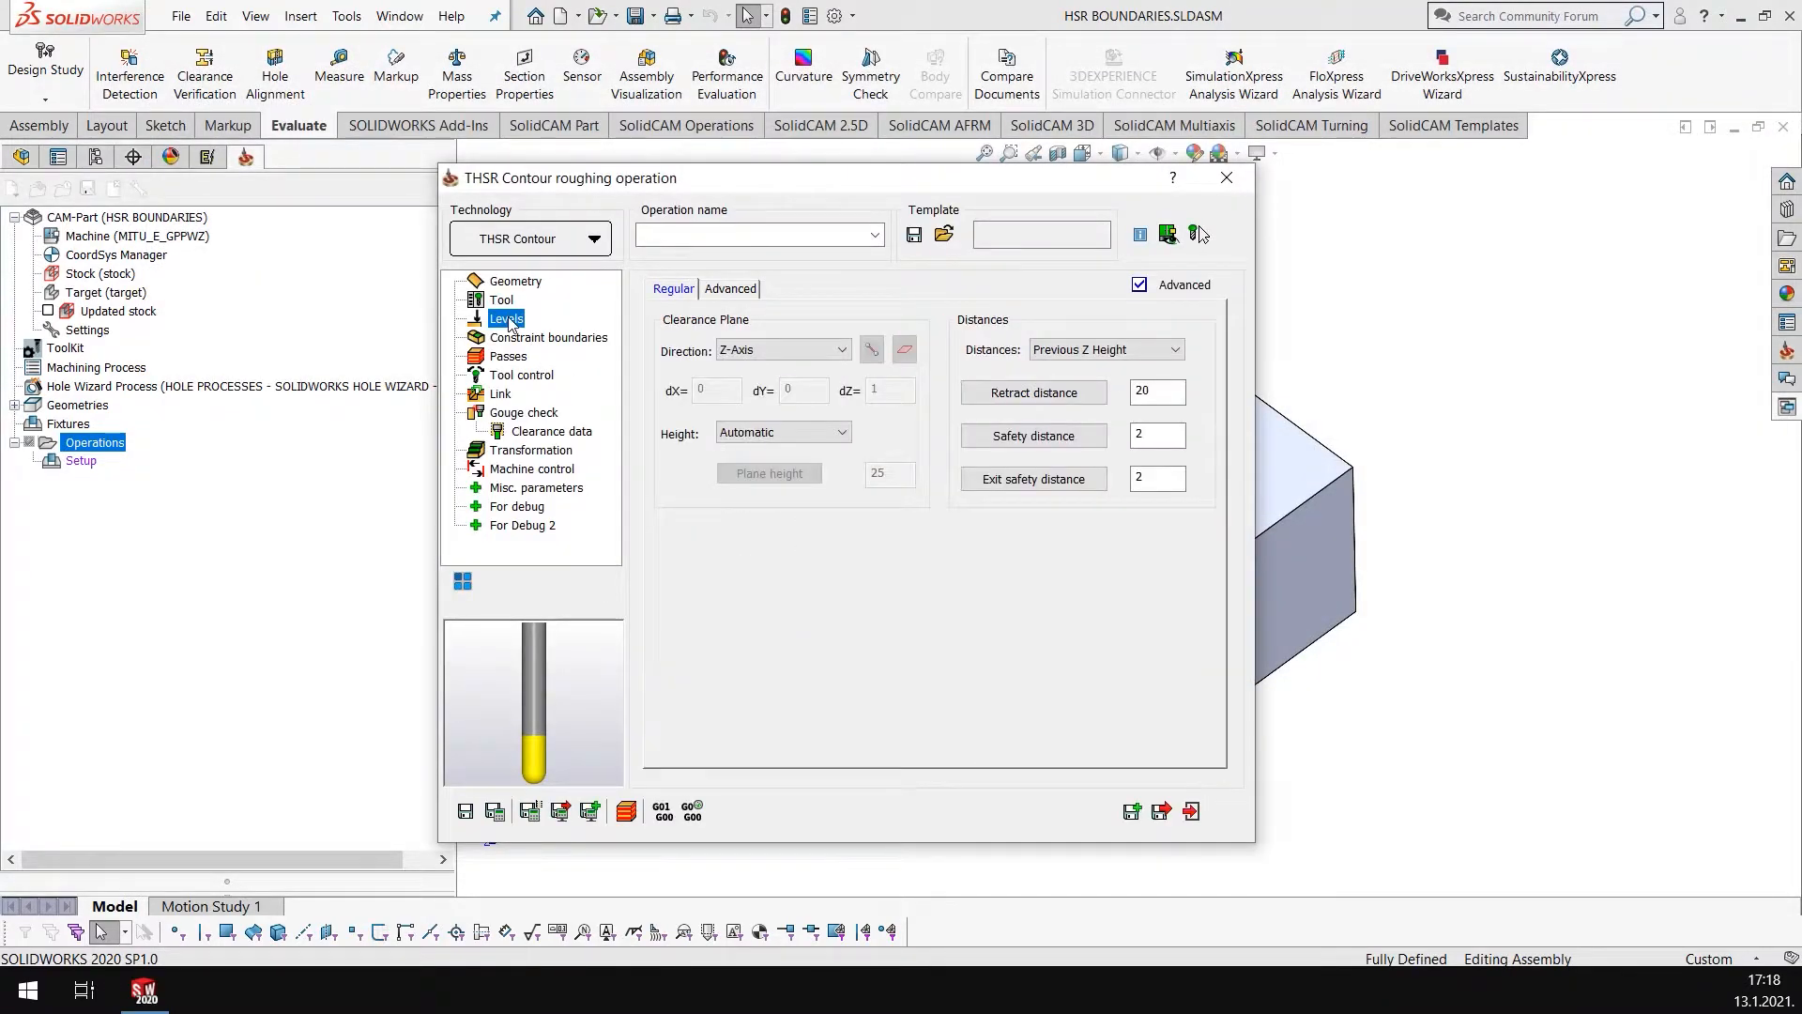
{"action": "left_click", "coordinate": [540, 340]}
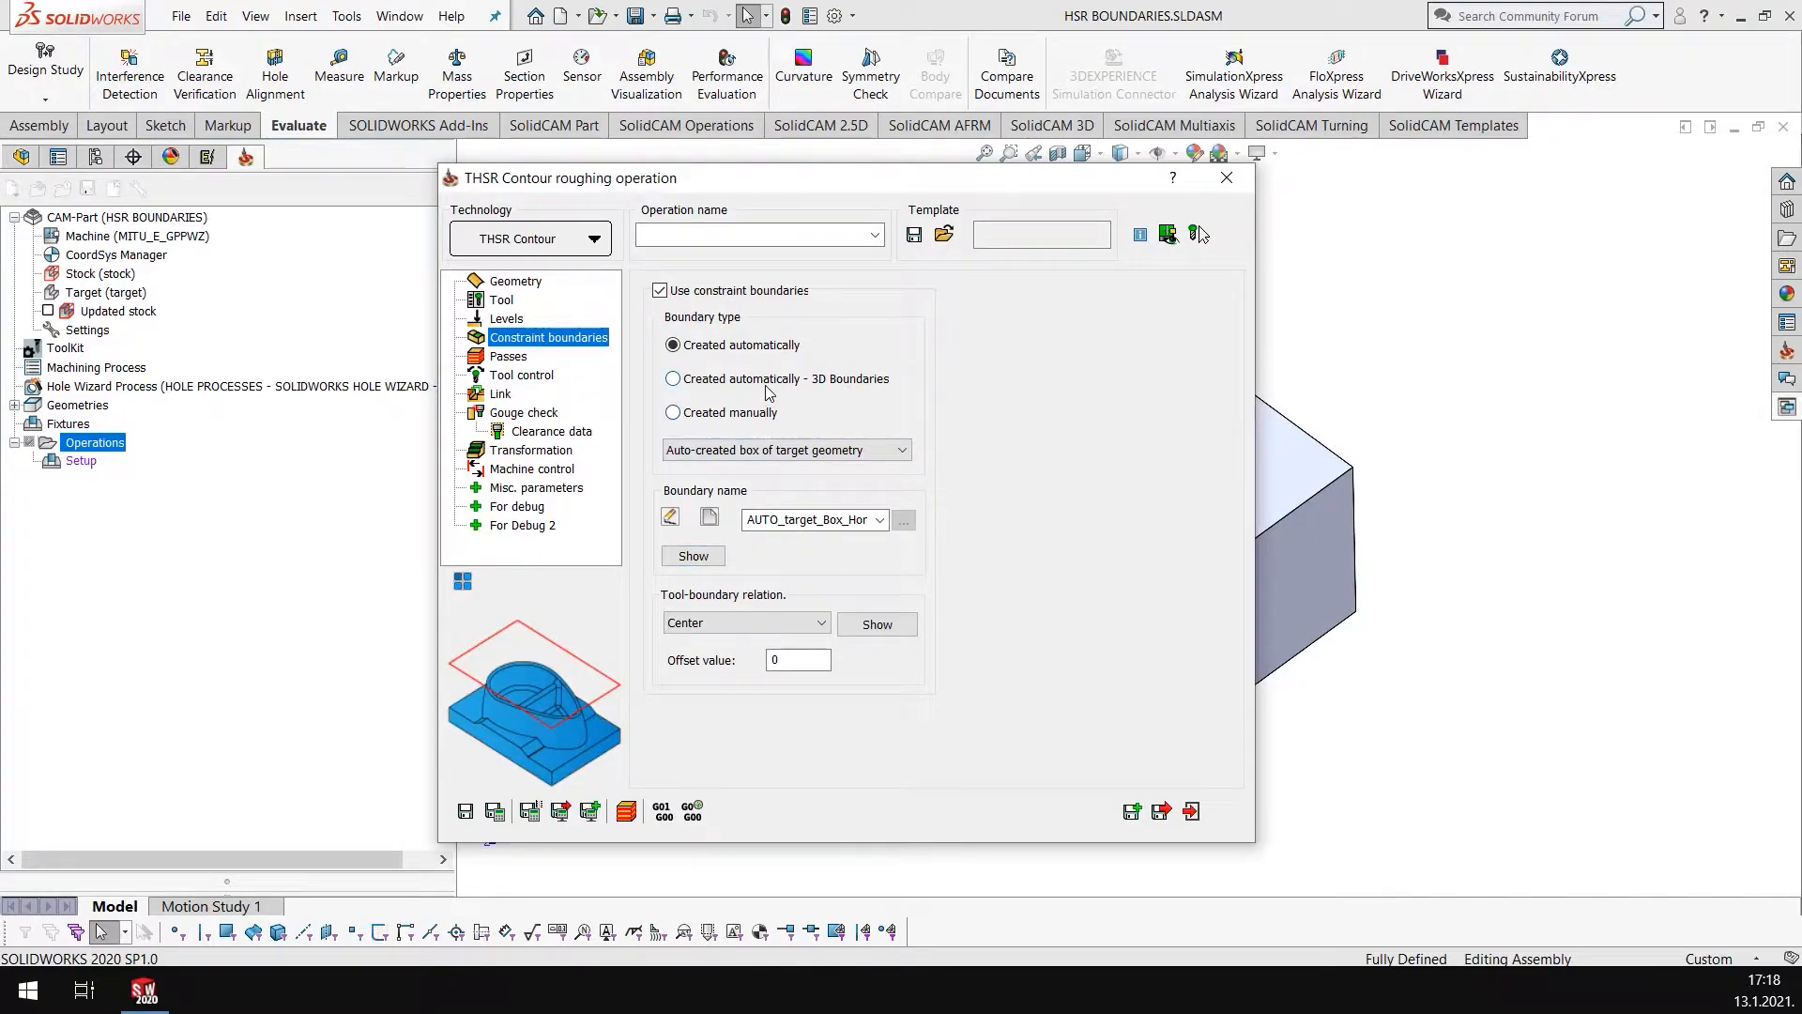
{"action": "left_click", "coordinate": [674, 380]}
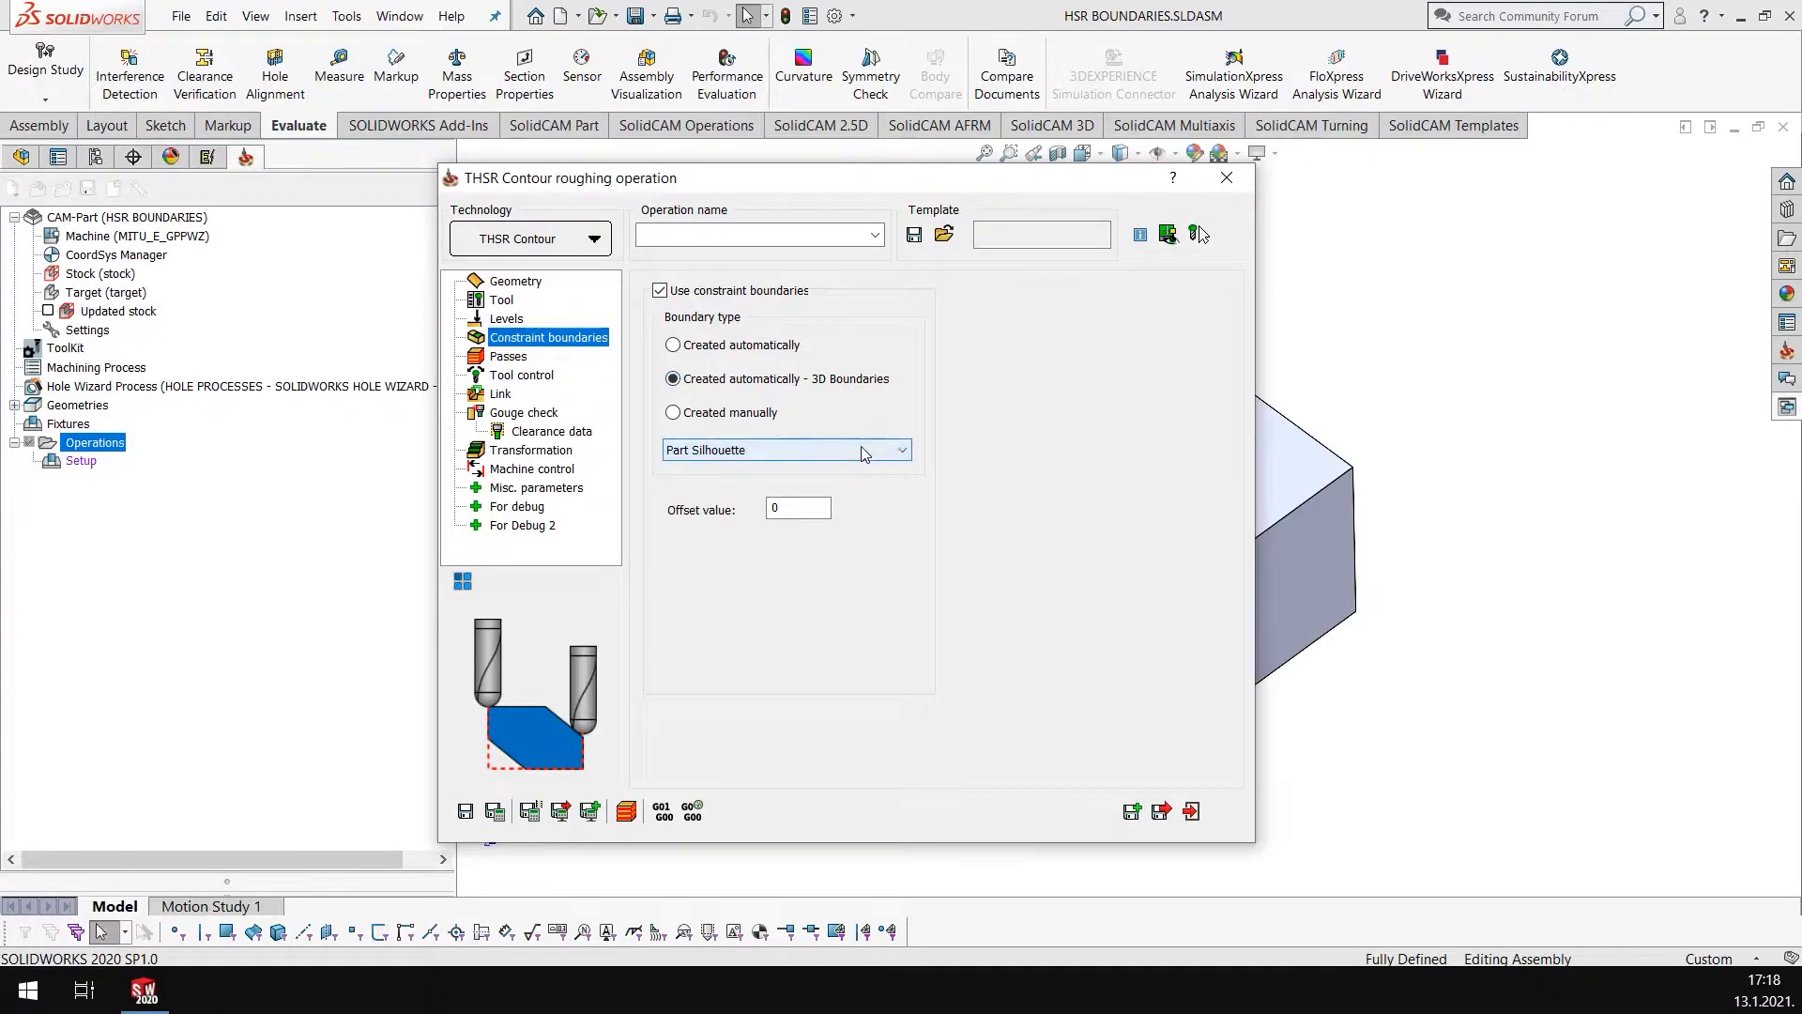
{"action": "left_click", "coordinate": [865, 451]}
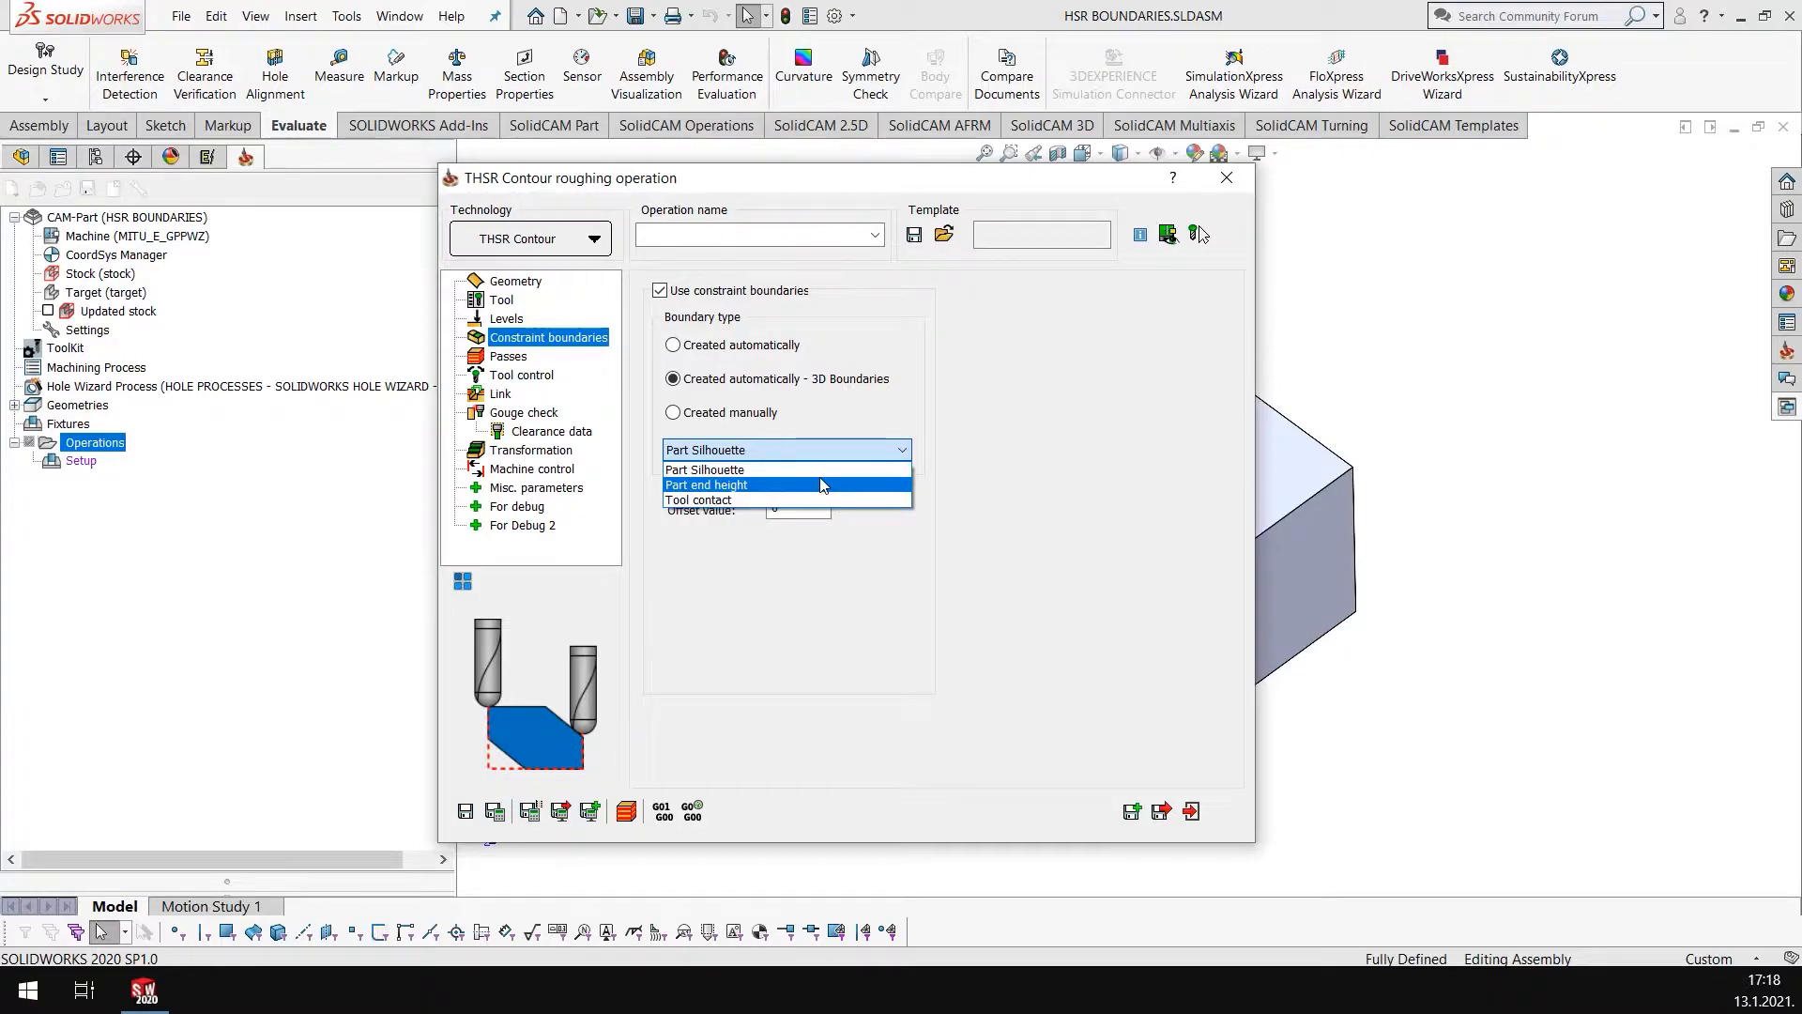
{"action": "left_click", "coordinate": [1016, 406]}
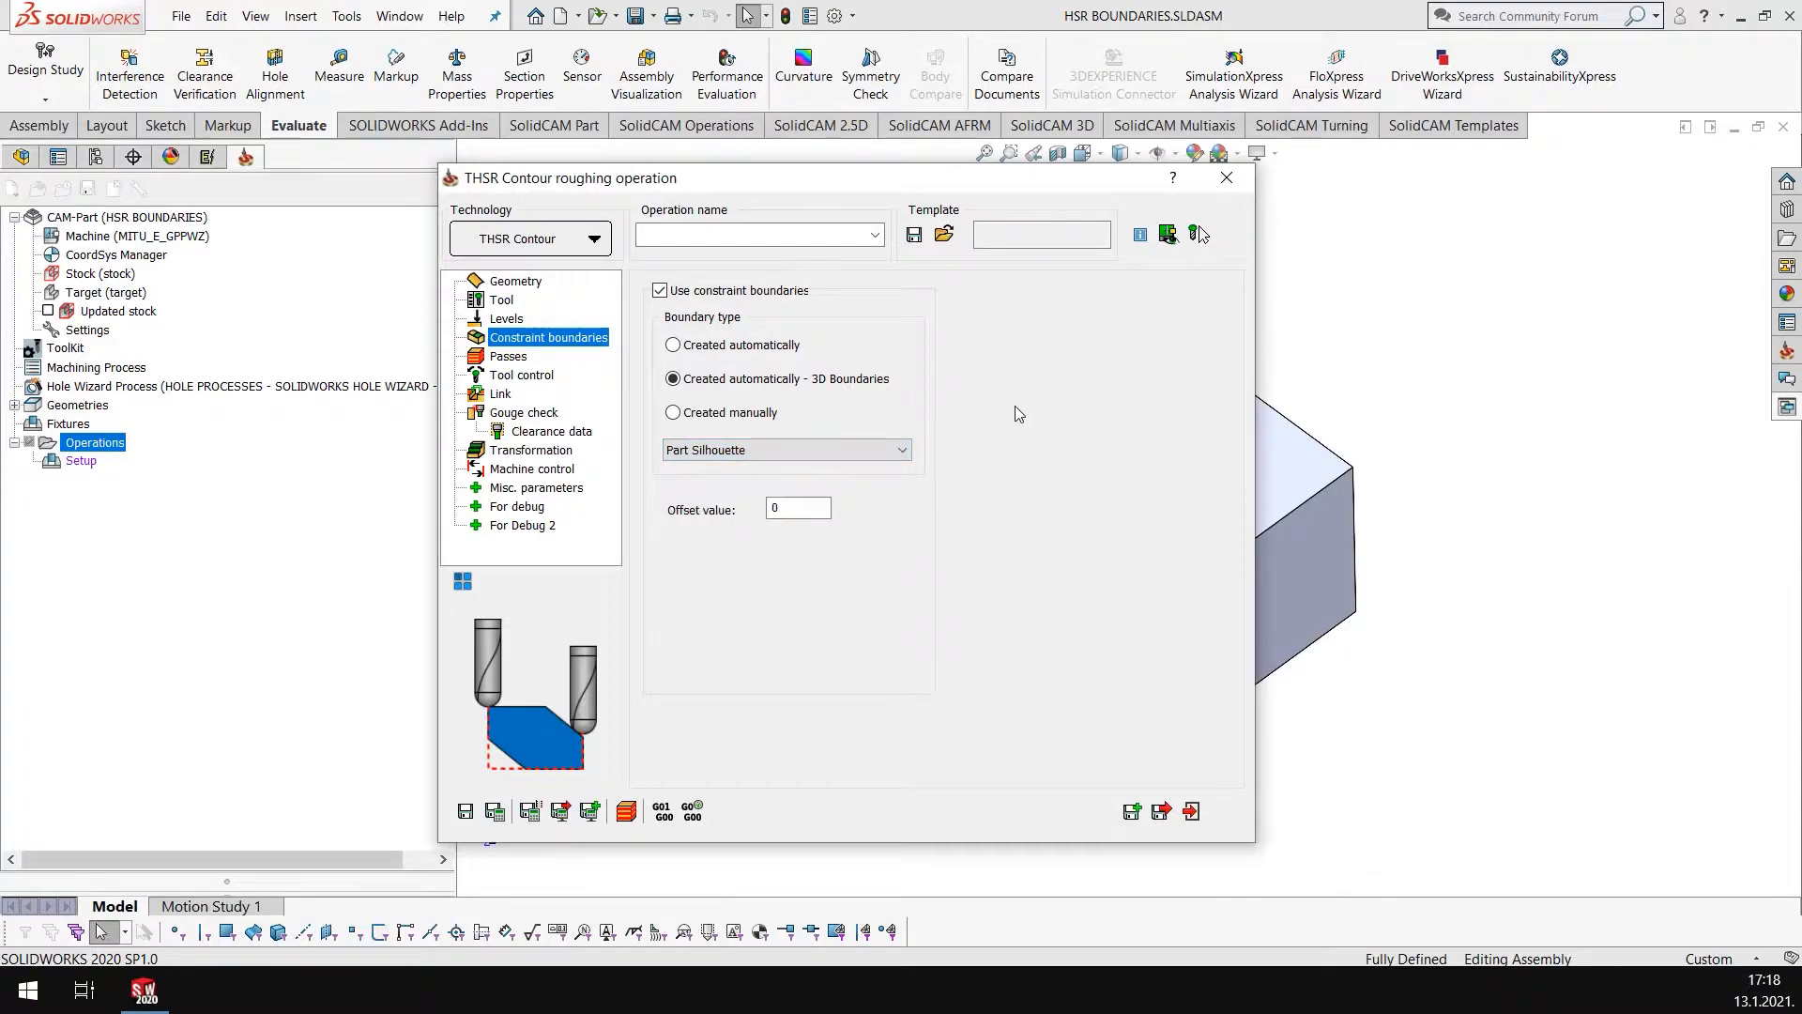
Step: Set the step over of the roughing passes to 40% of the tool diameter
{"action": "left_click", "coordinate": [510, 359]}
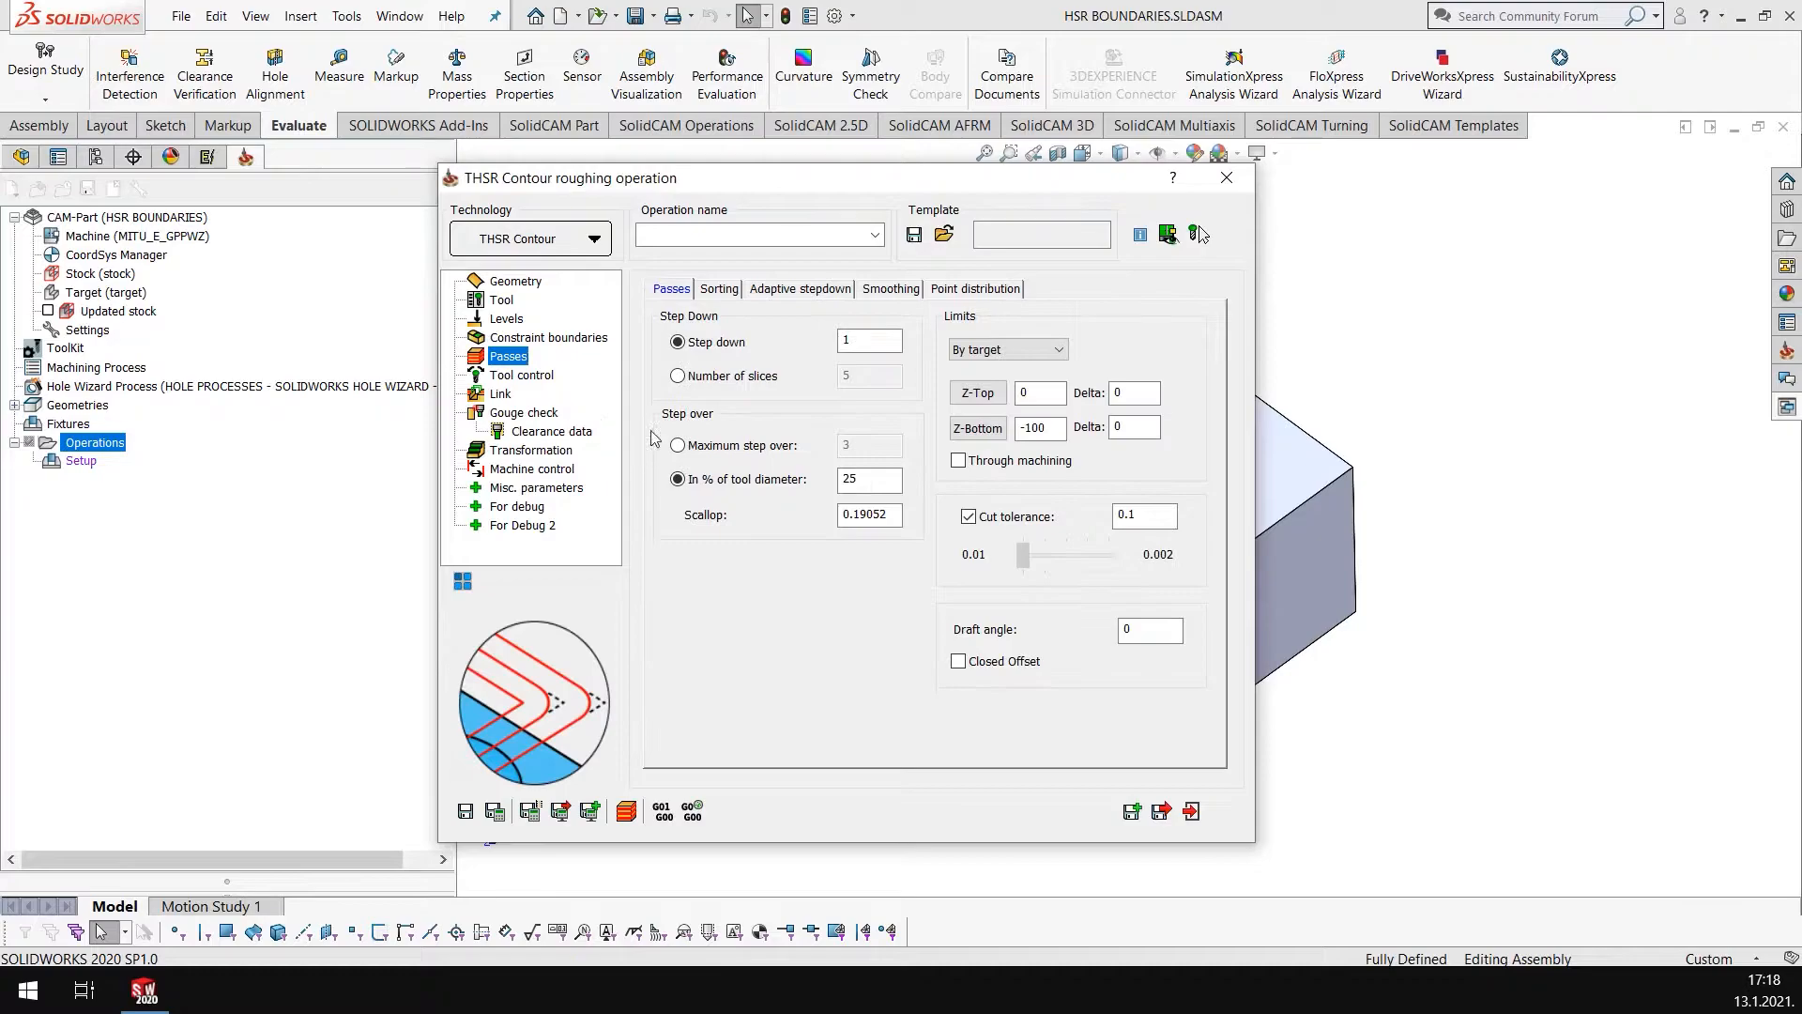
{"action": "left_click_drag", "start_coordinate": [878, 479], "coordinate": [751, 503]}
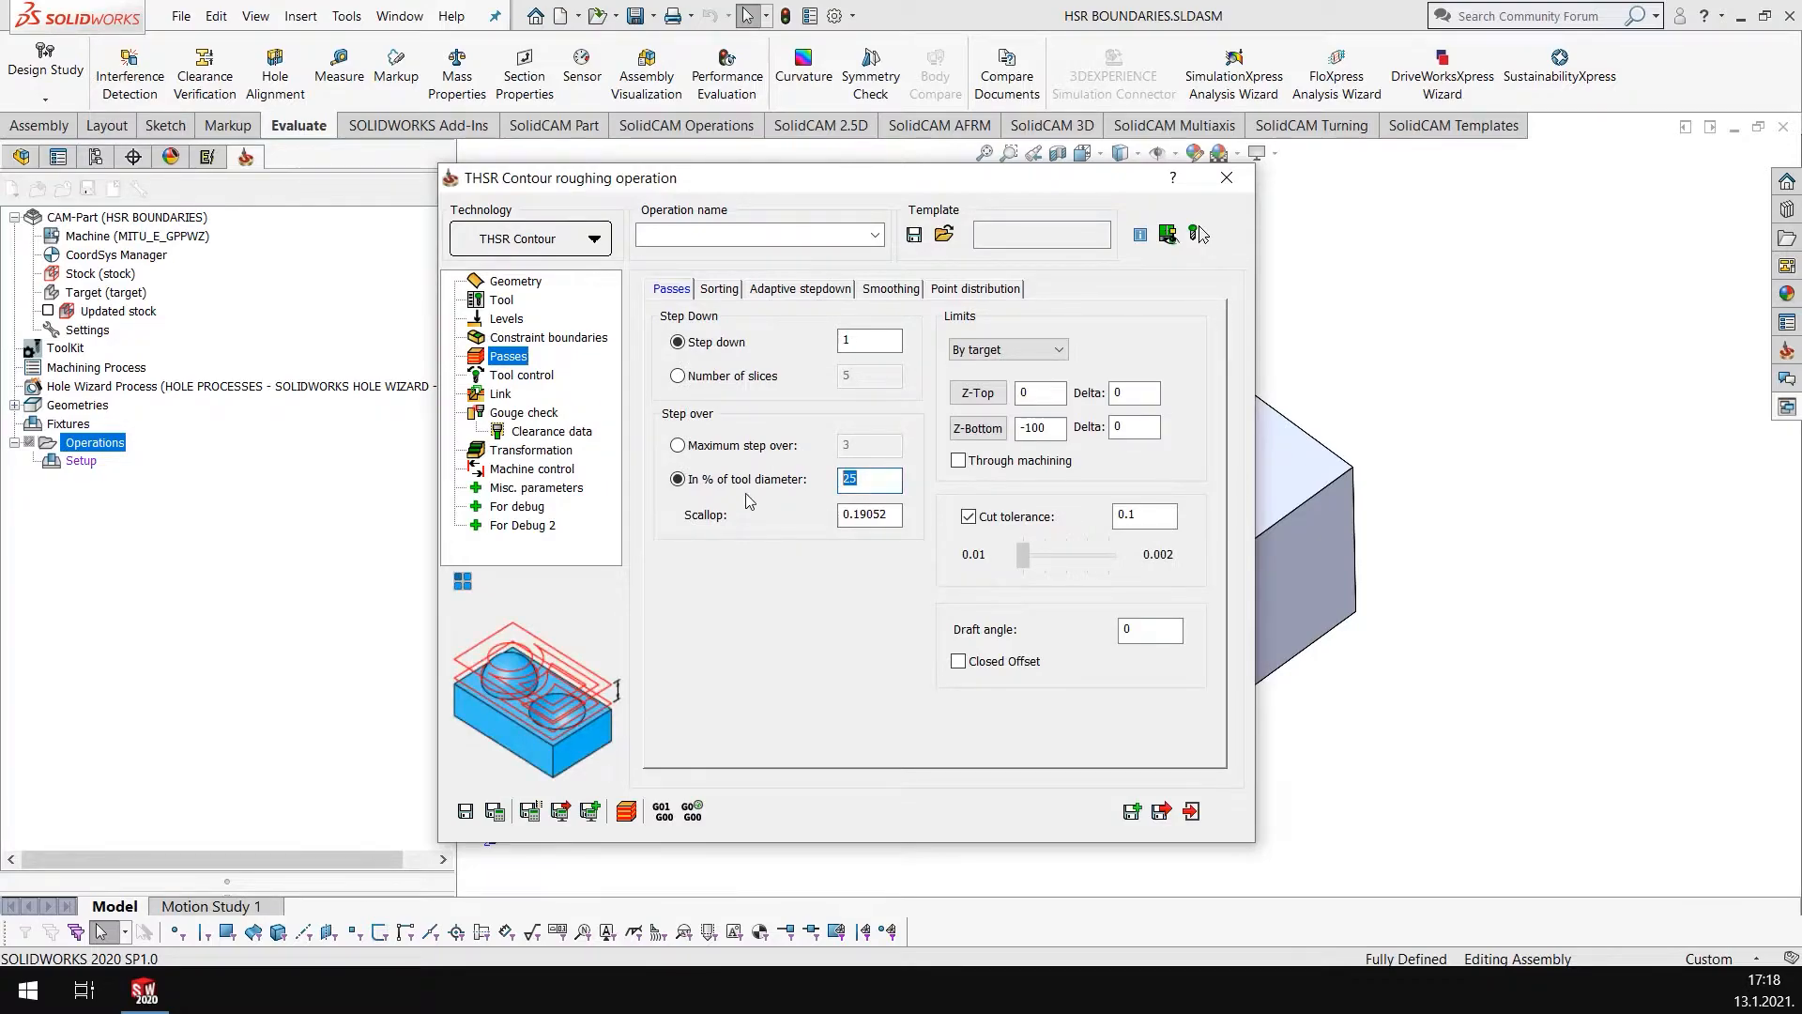
{"action": "type", "text": "40"}
Step: Set the links between slices to Step and the links between groups to Blend spline without a ramp
{"action": "left_click", "coordinate": [517, 377]}
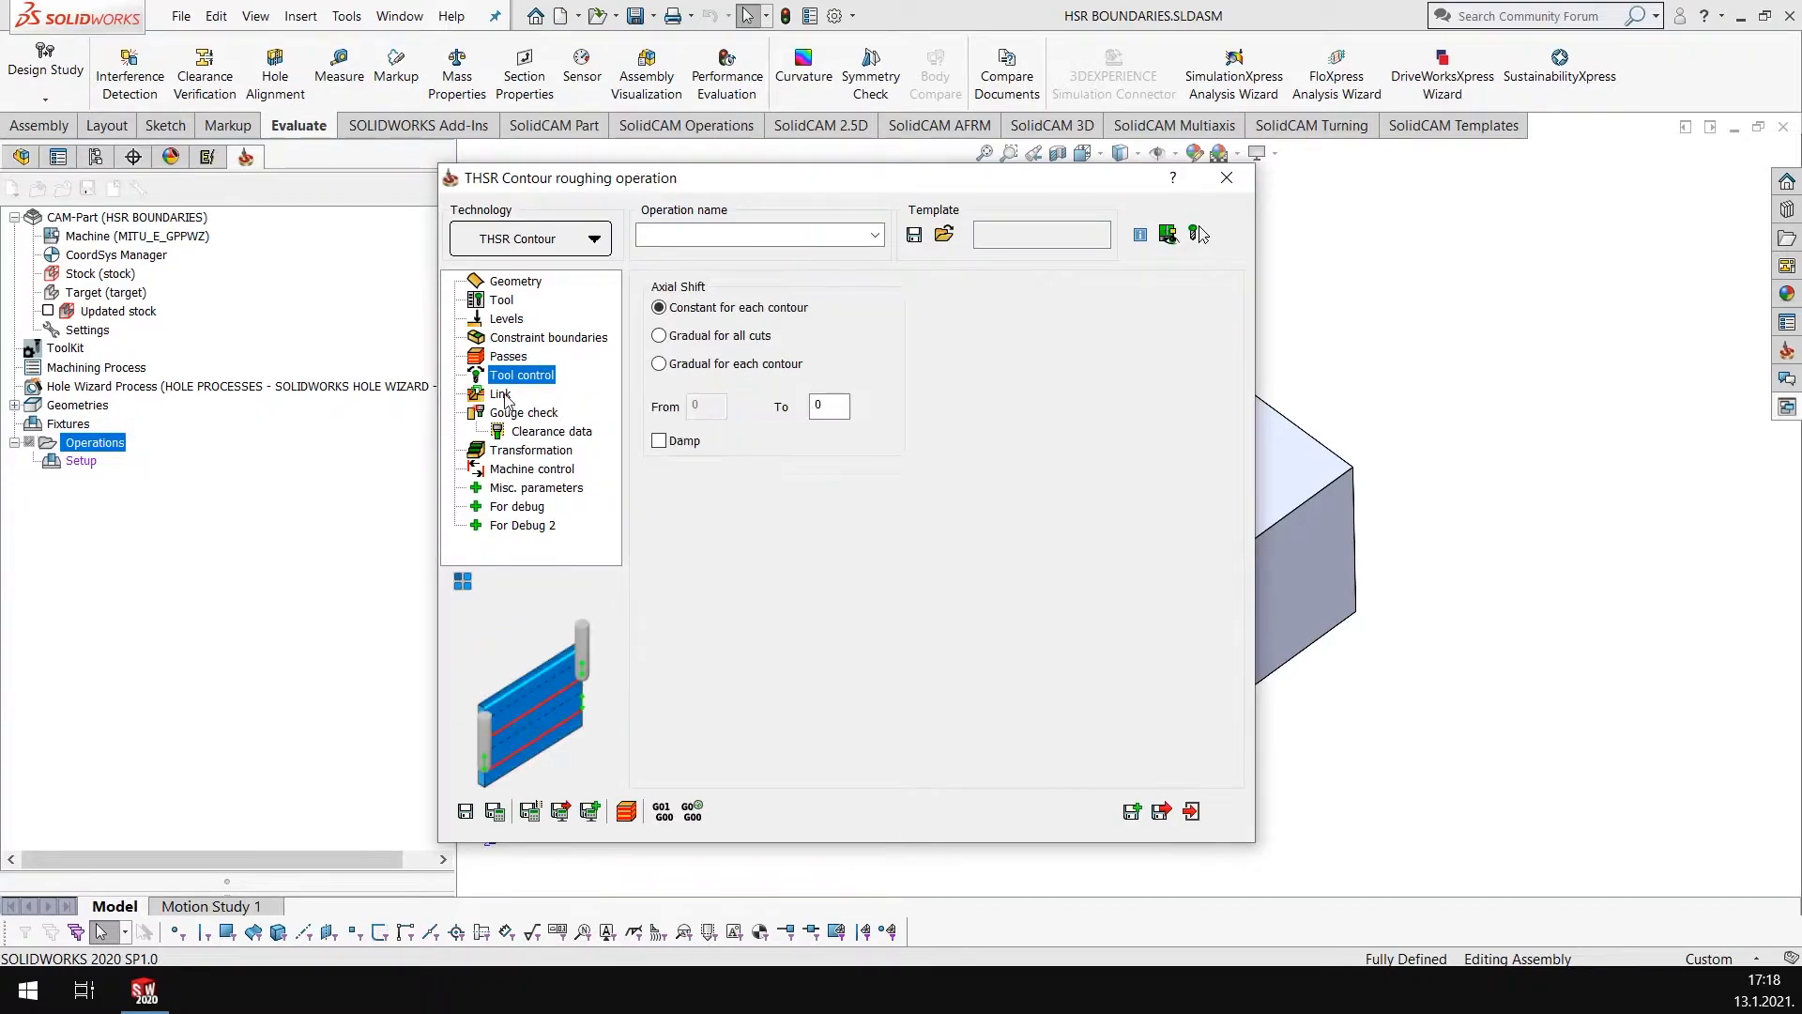
{"action": "left_click", "coordinate": [507, 395]}
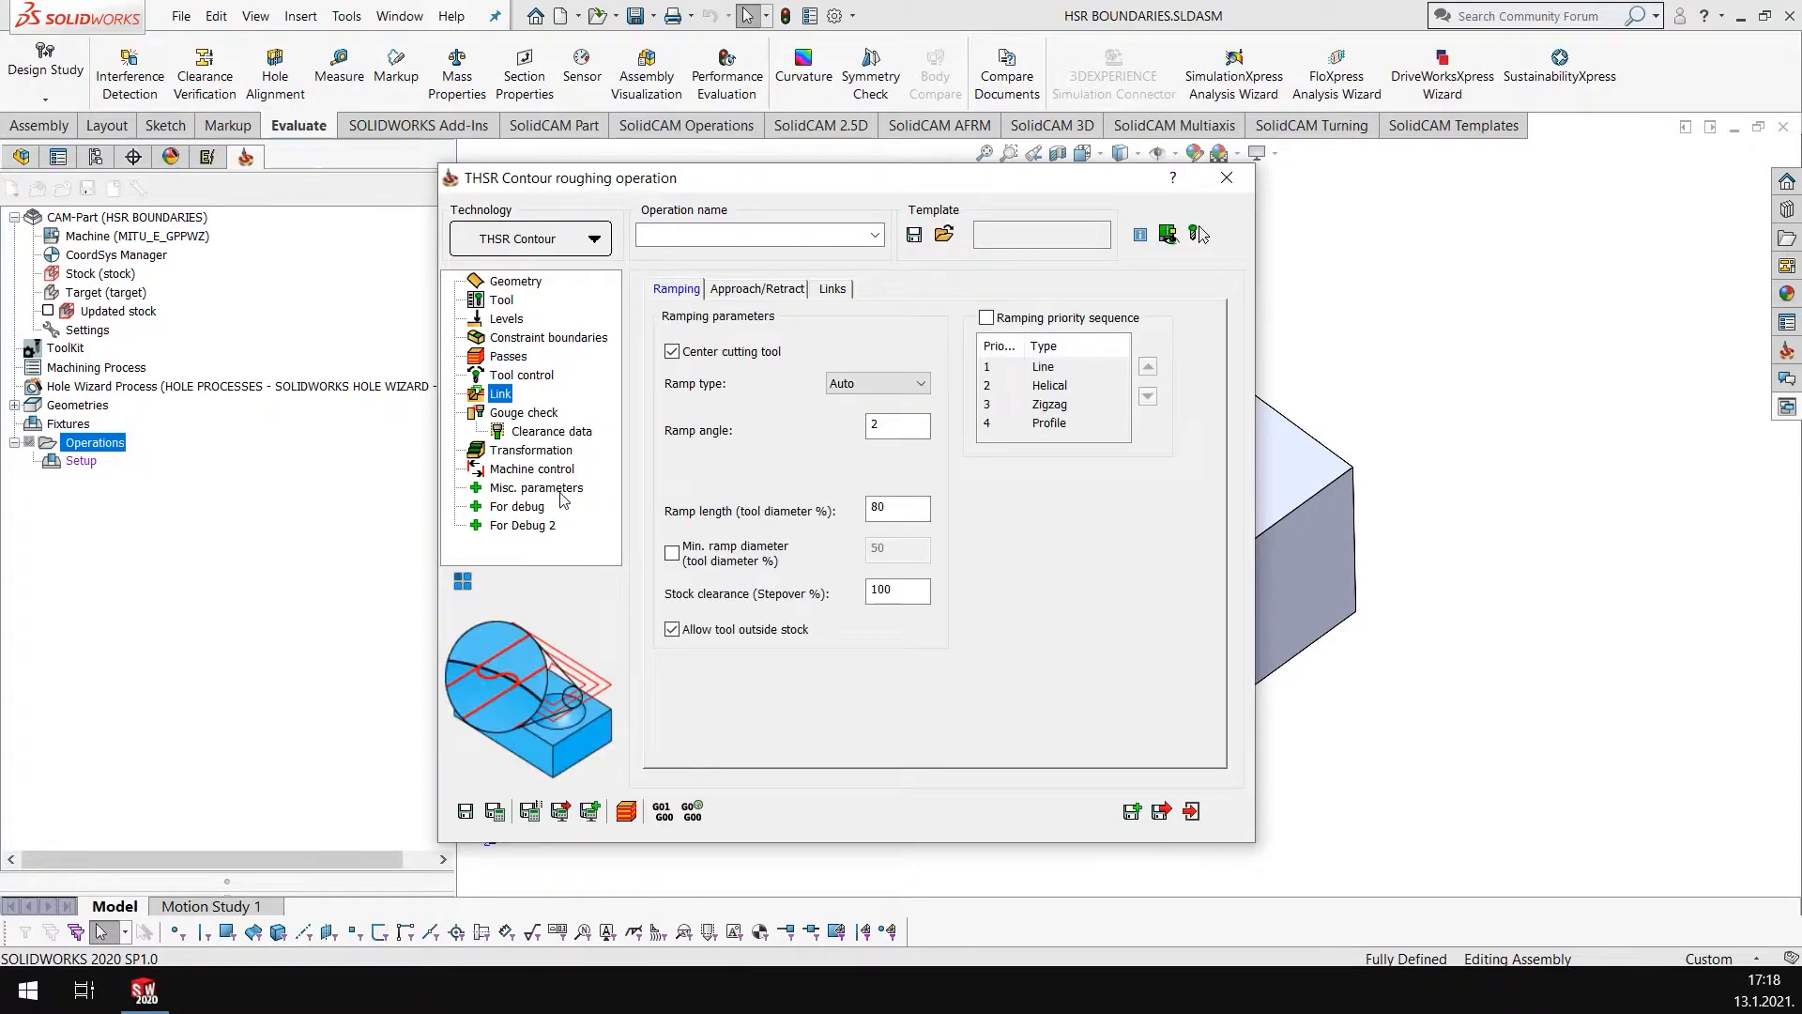
{"action": "left_click", "coordinate": [755, 288]}
{"action": "left_click", "coordinate": [832, 288]}
{"action": "left_click", "coordinate": [805, 496]}
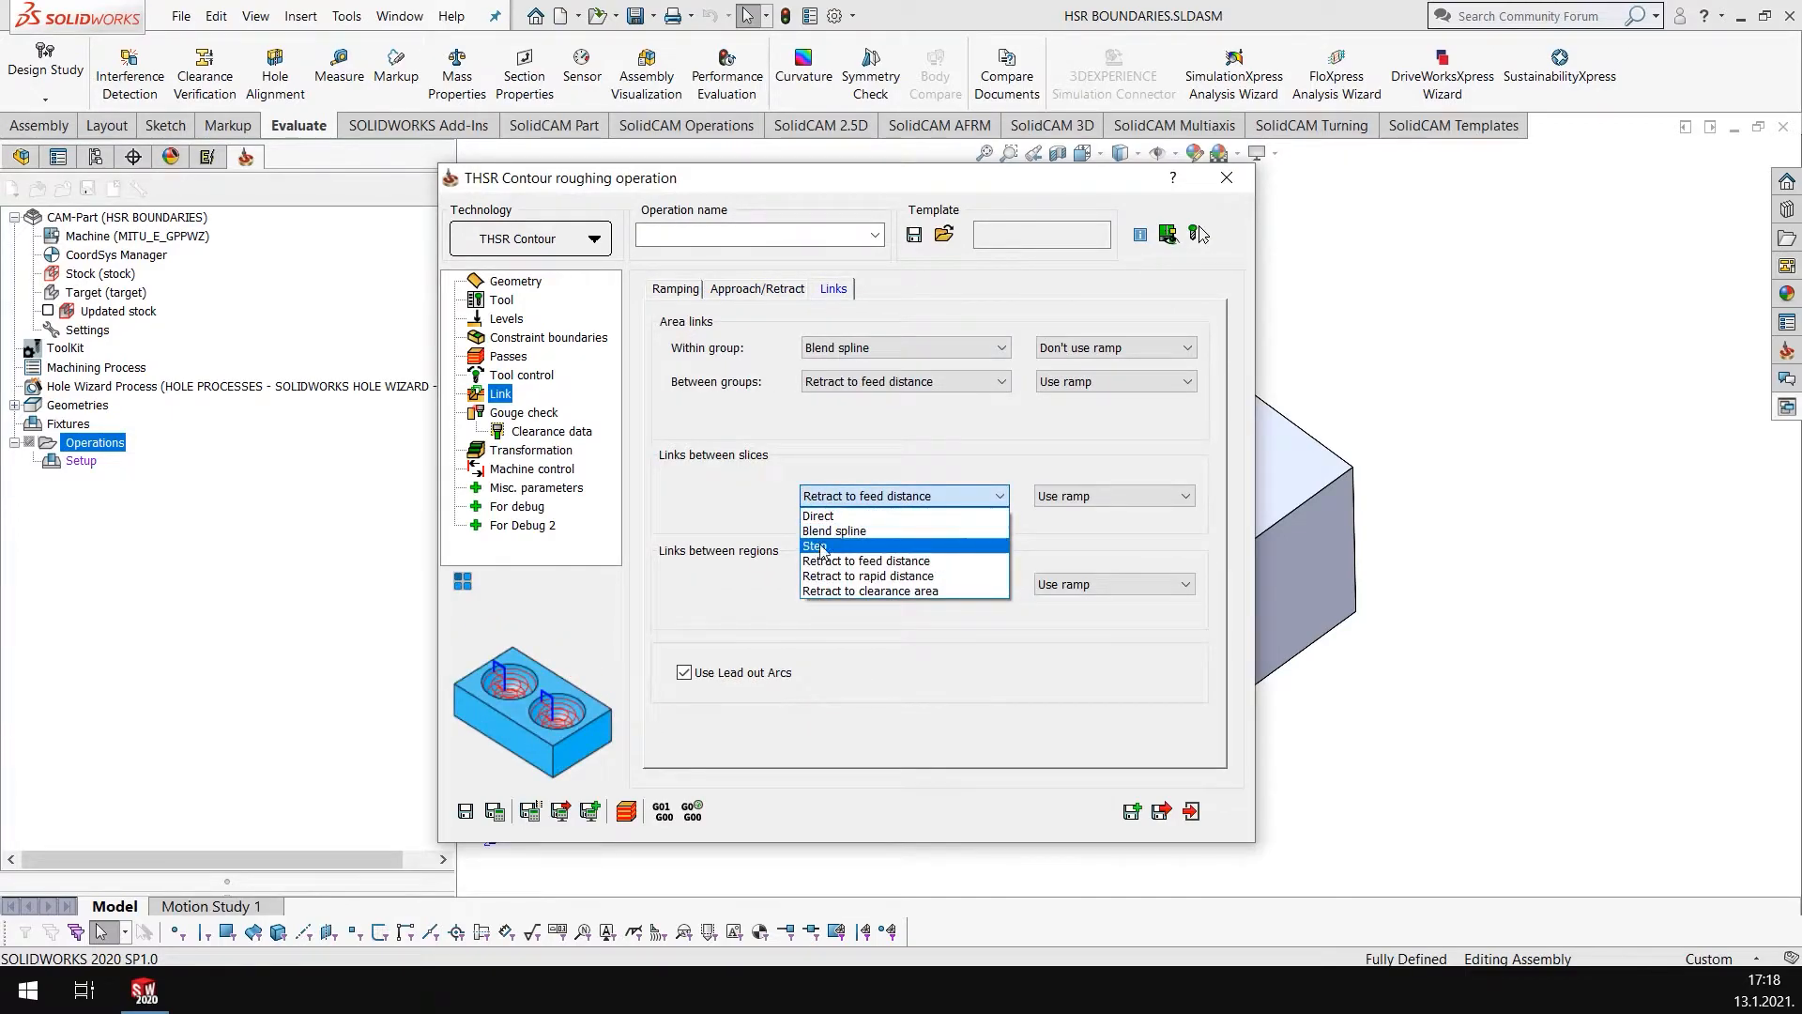
{"action": "left_click", "coordinate": [818, 547]}
{"action": "left_click", "coordinate": [880, 384]}
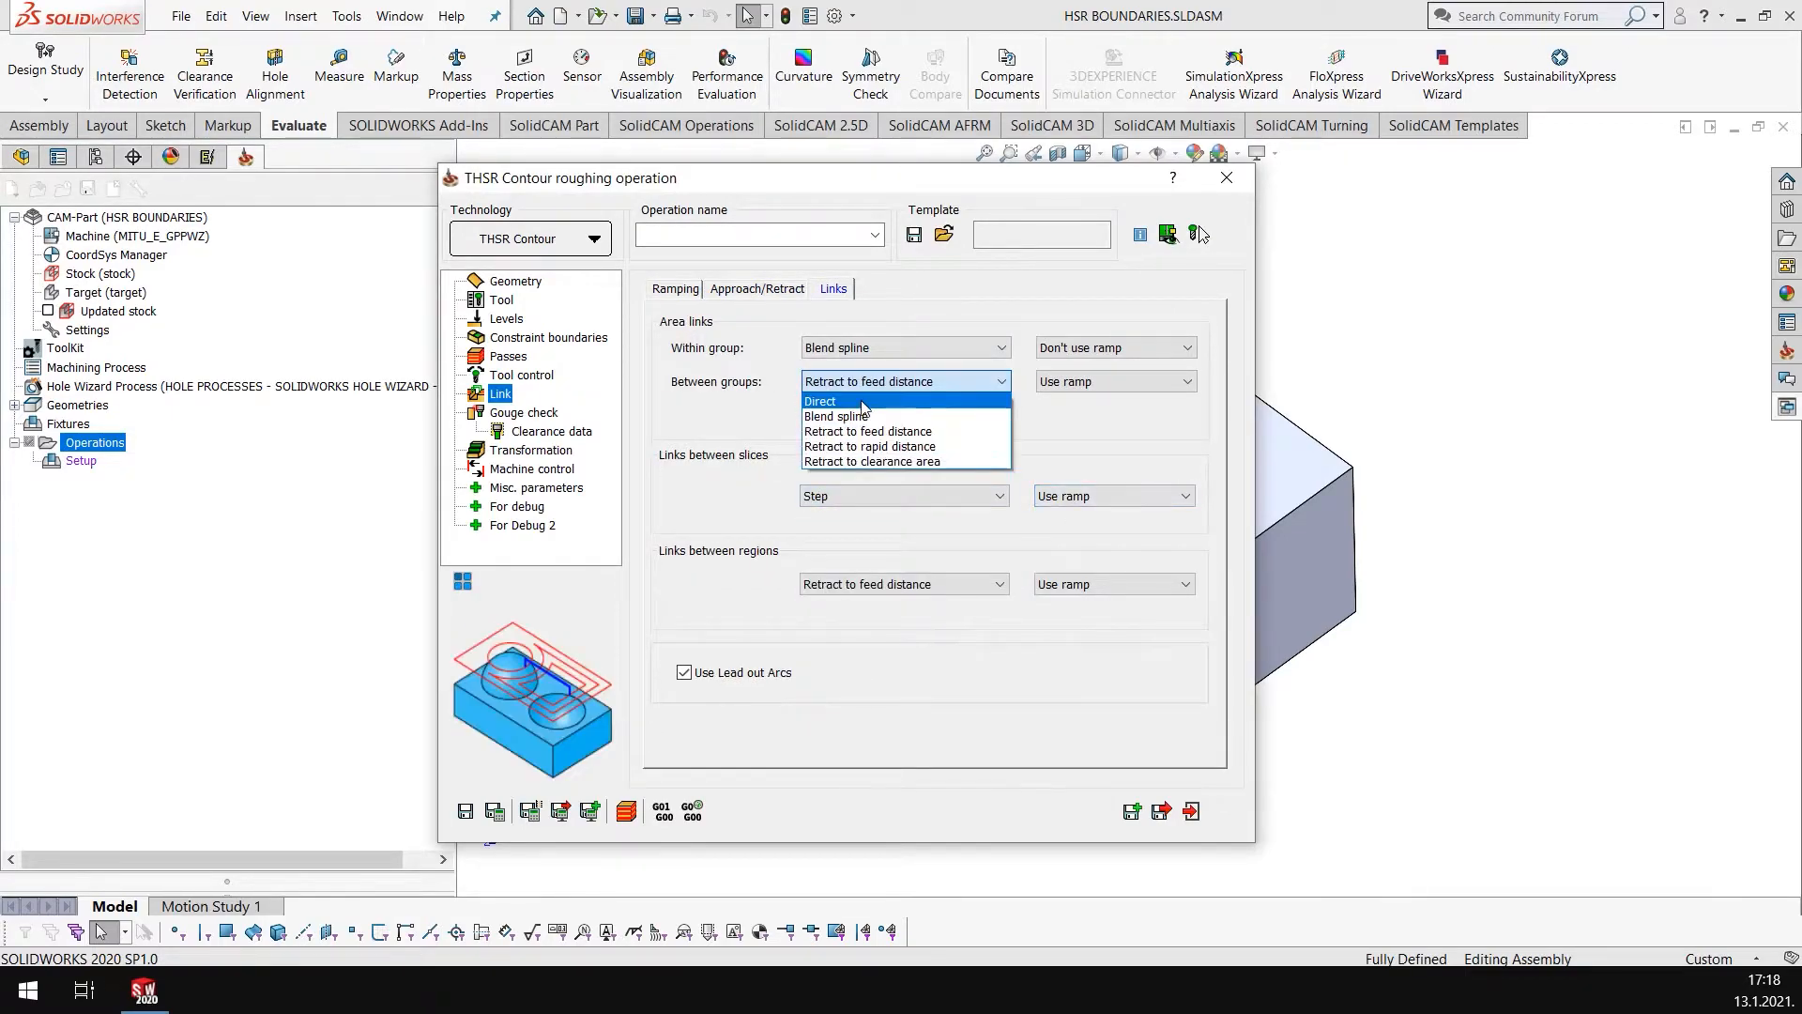
{"action": "left_click", "coordinate": [850, 419]}
{"action": "left_click", "coordinate": [1063, 385]}
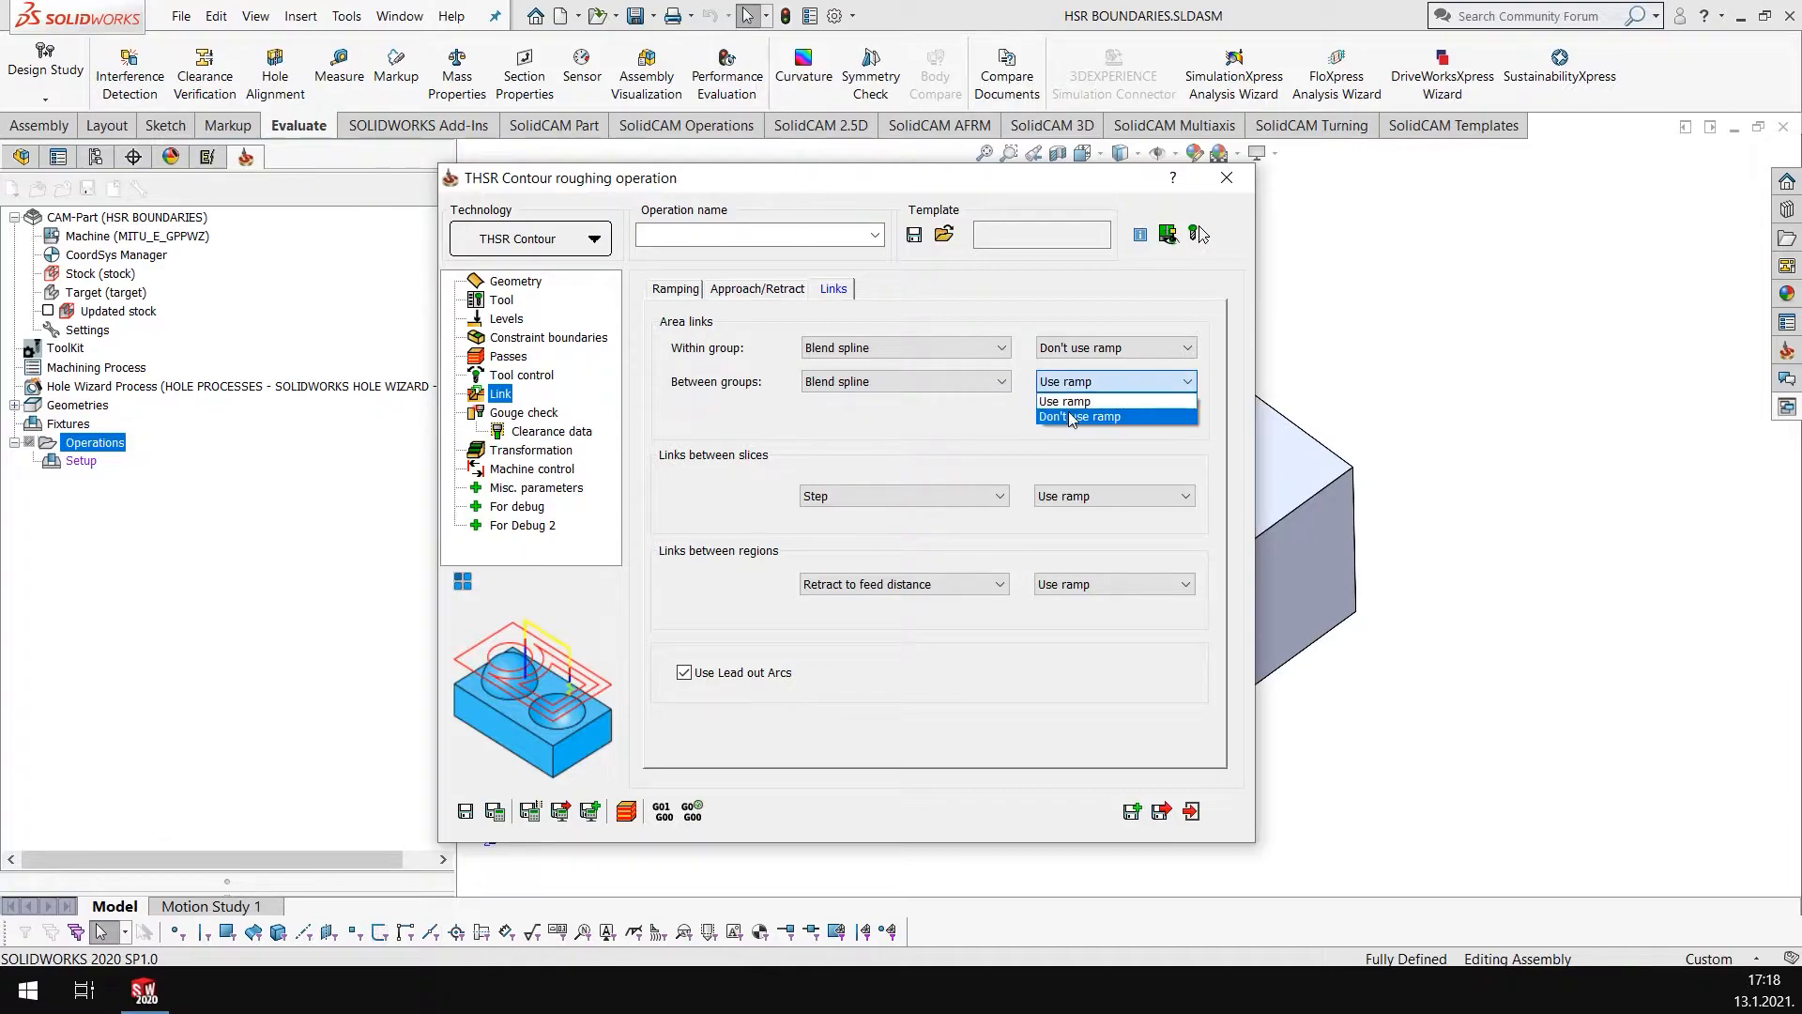
{"action": "left_click", "coordinate": [1066, 413]}
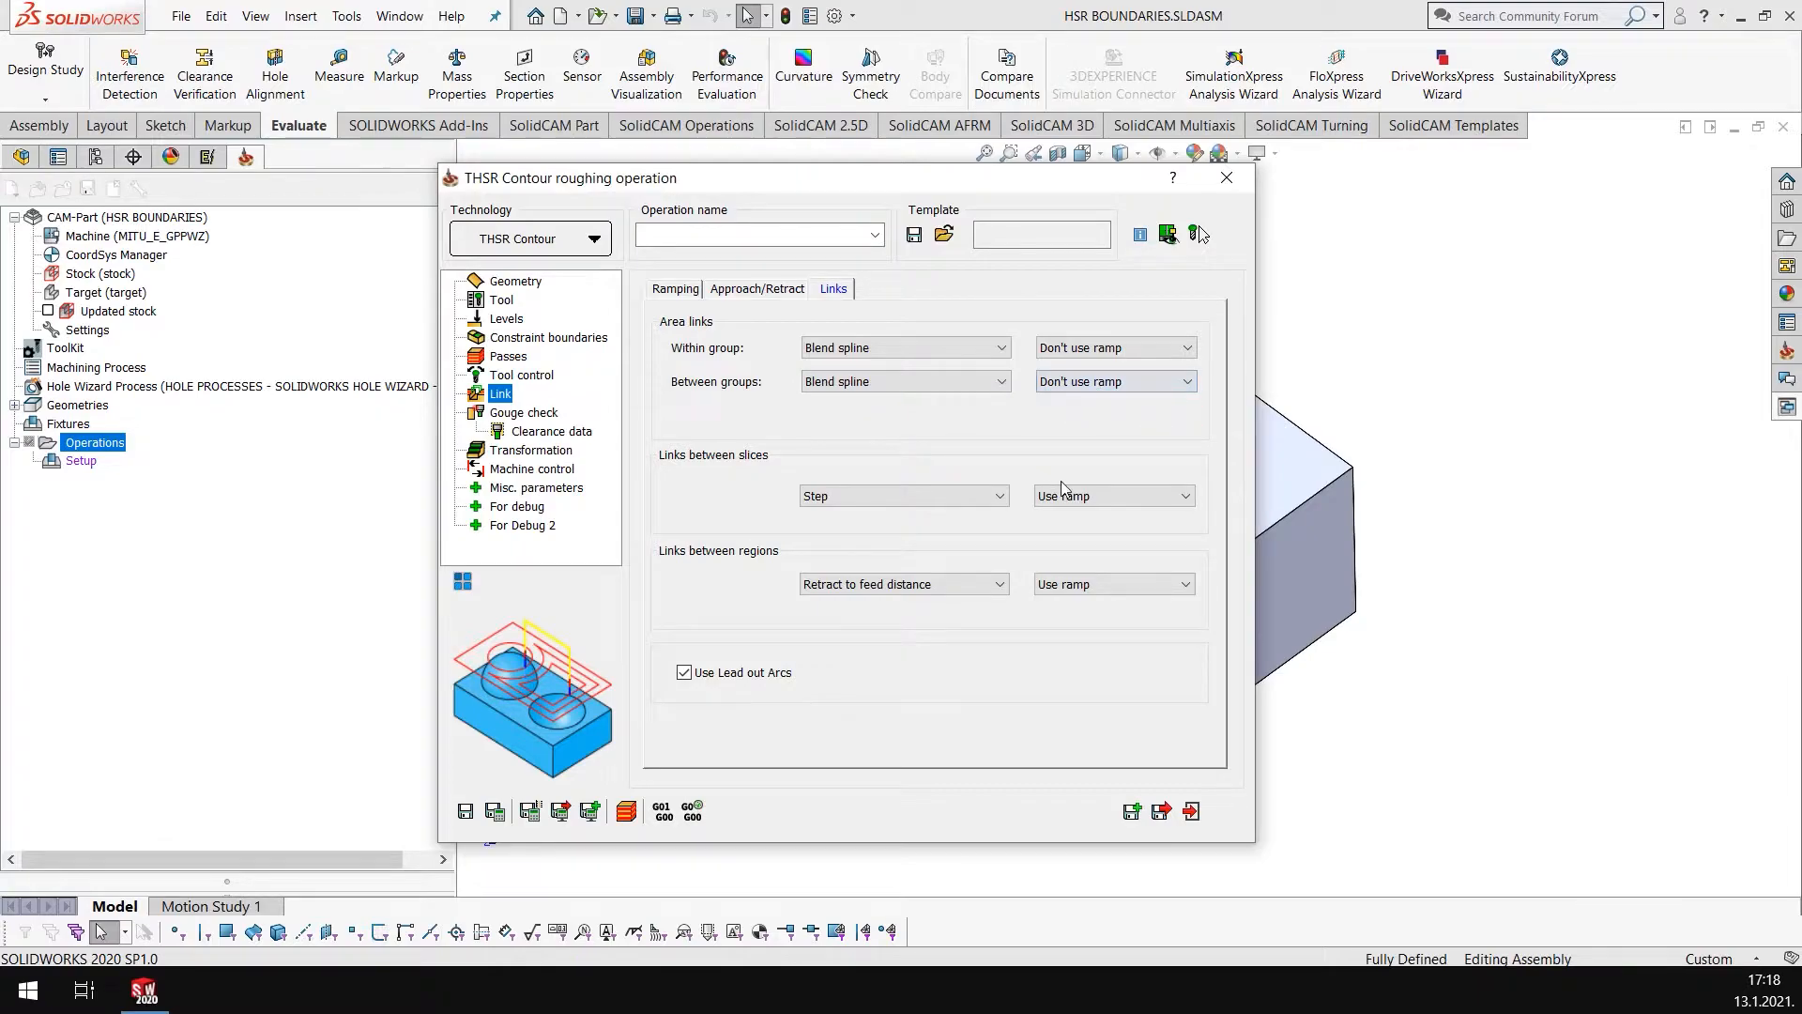
Step: Disable checking link motions against boundaries in the advanced clearance data, save and calculate the operation, and close its dialog
{"action": "left_click", "coordinate": [496, 813]}
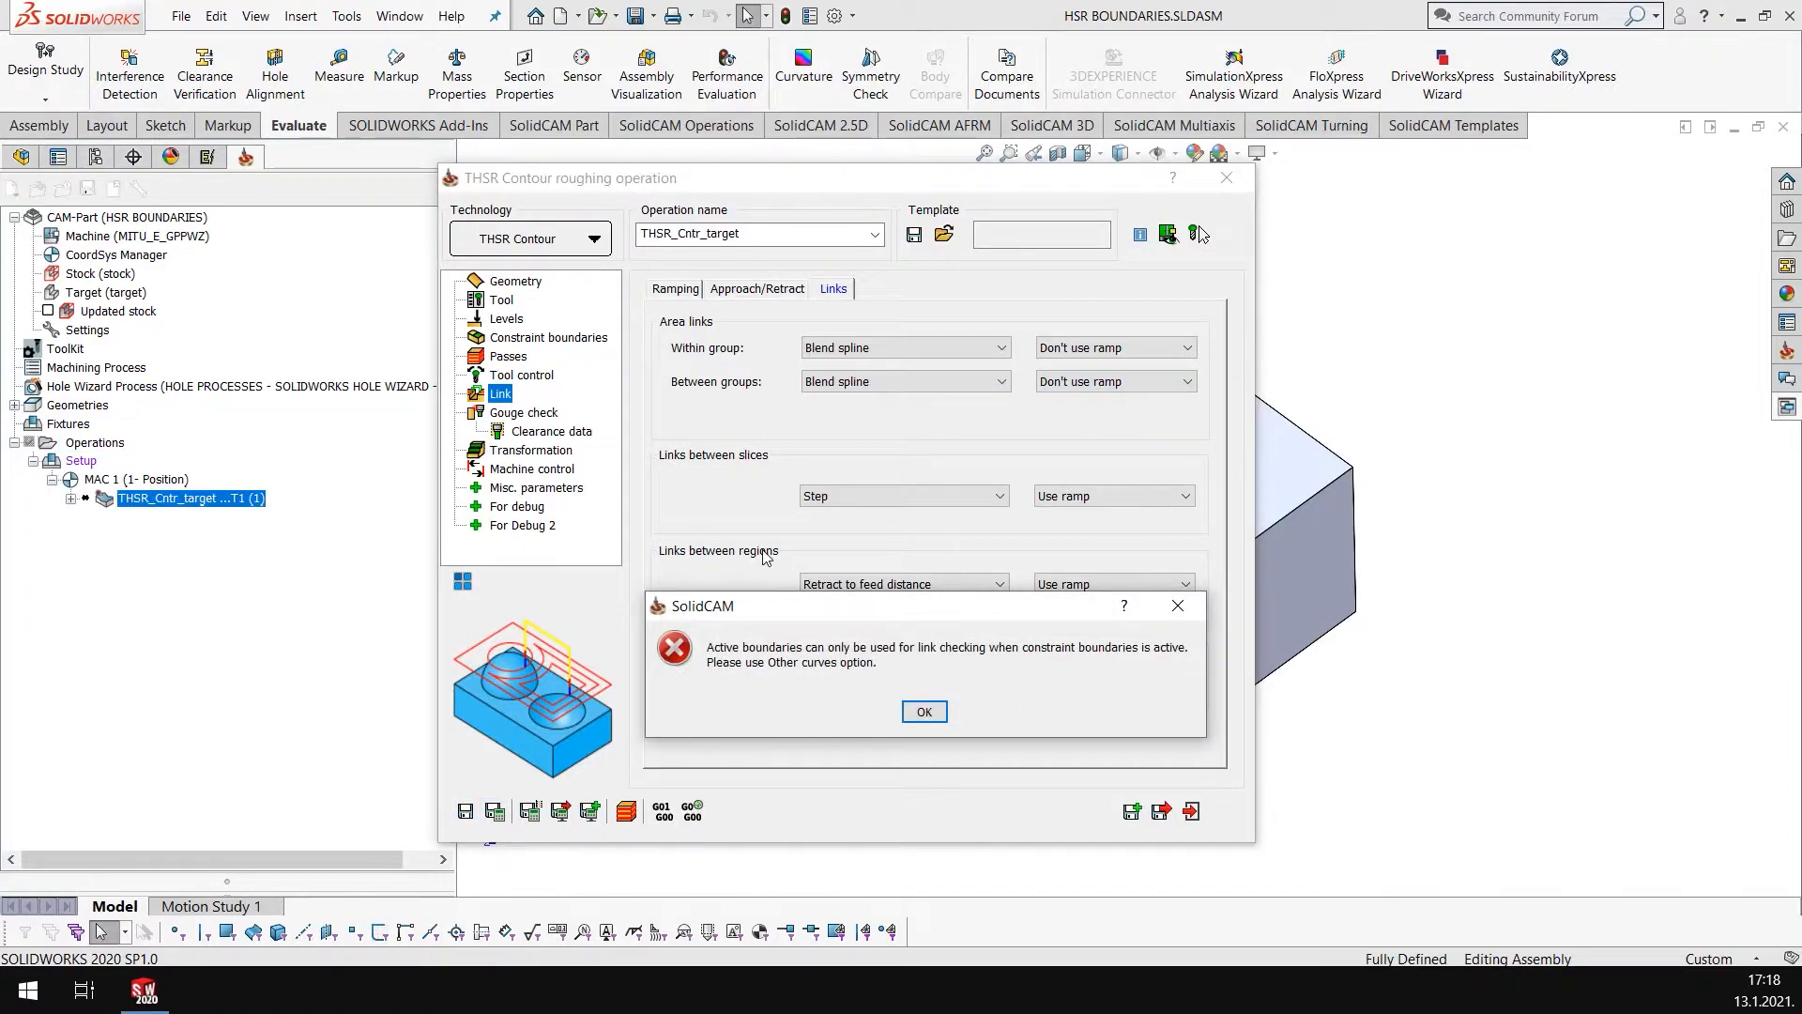
{"action": "left_click", "coordinate": [908, 714]}
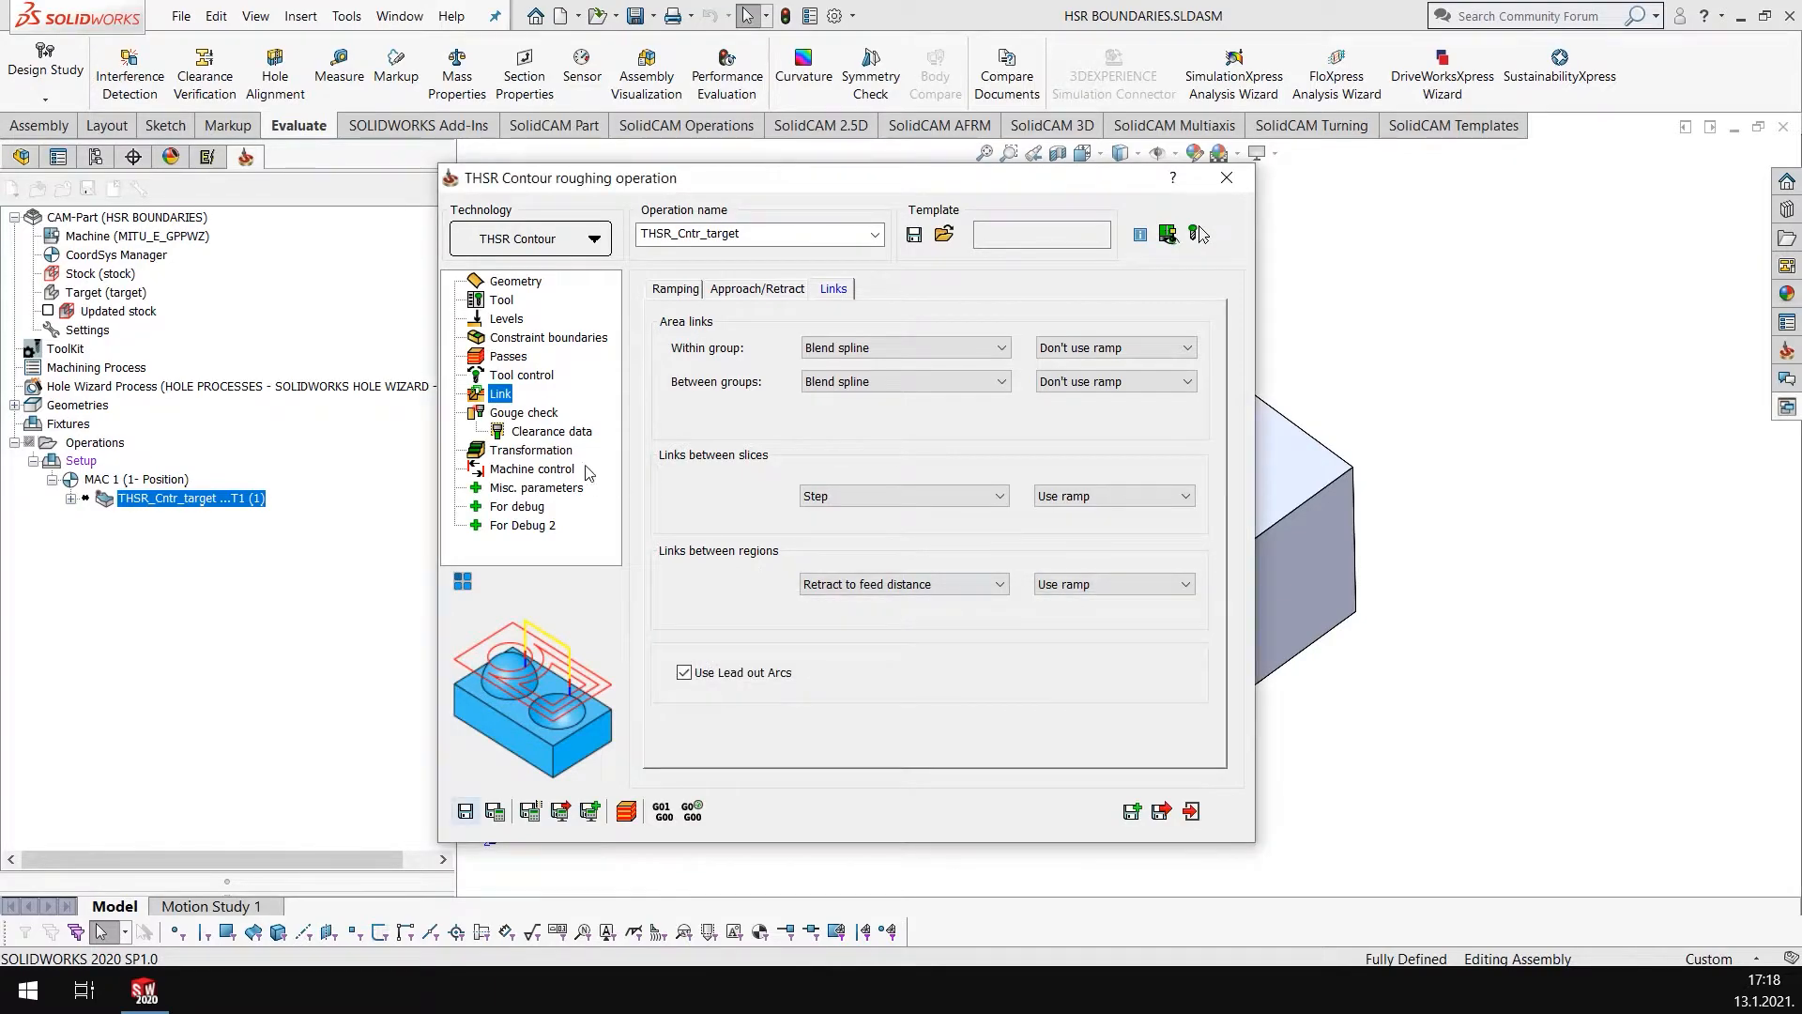
{"action": "left_click", "coordinate": [550, 432]}
{"action": "left_click", "coordinate": [770, 288]}
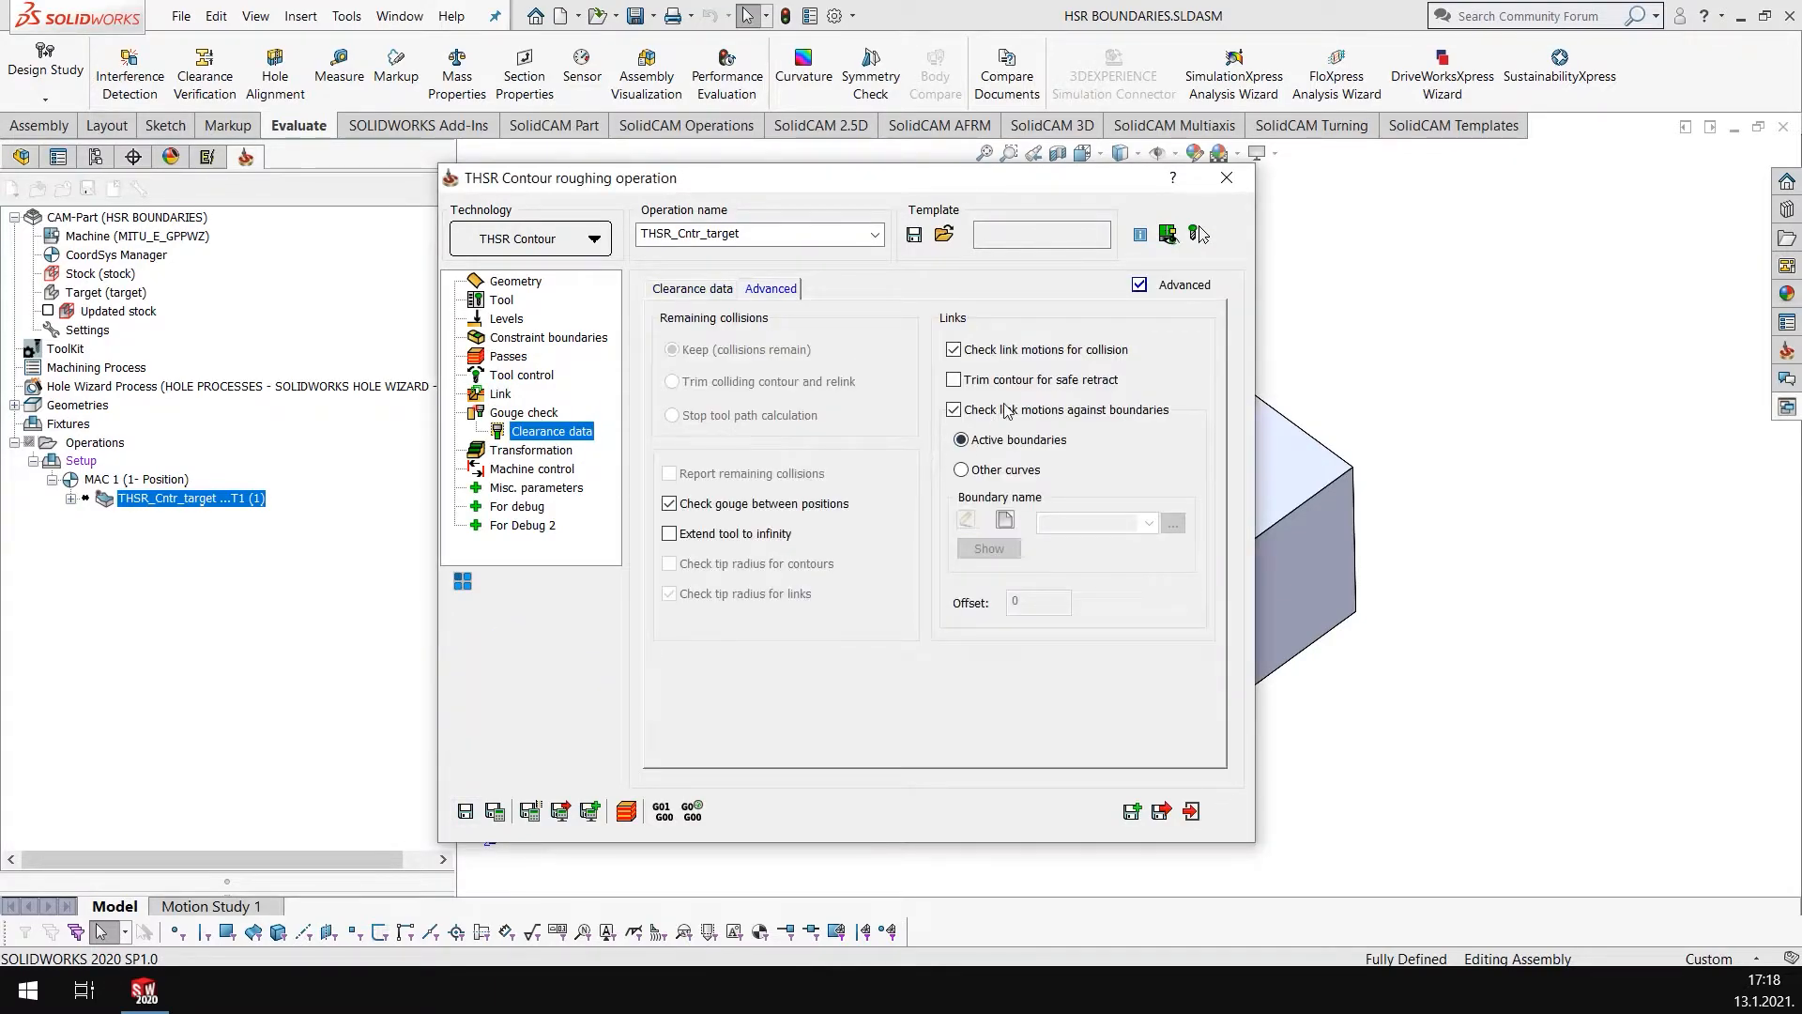
{"action": "left_click", "coordinate": [495, 812]}
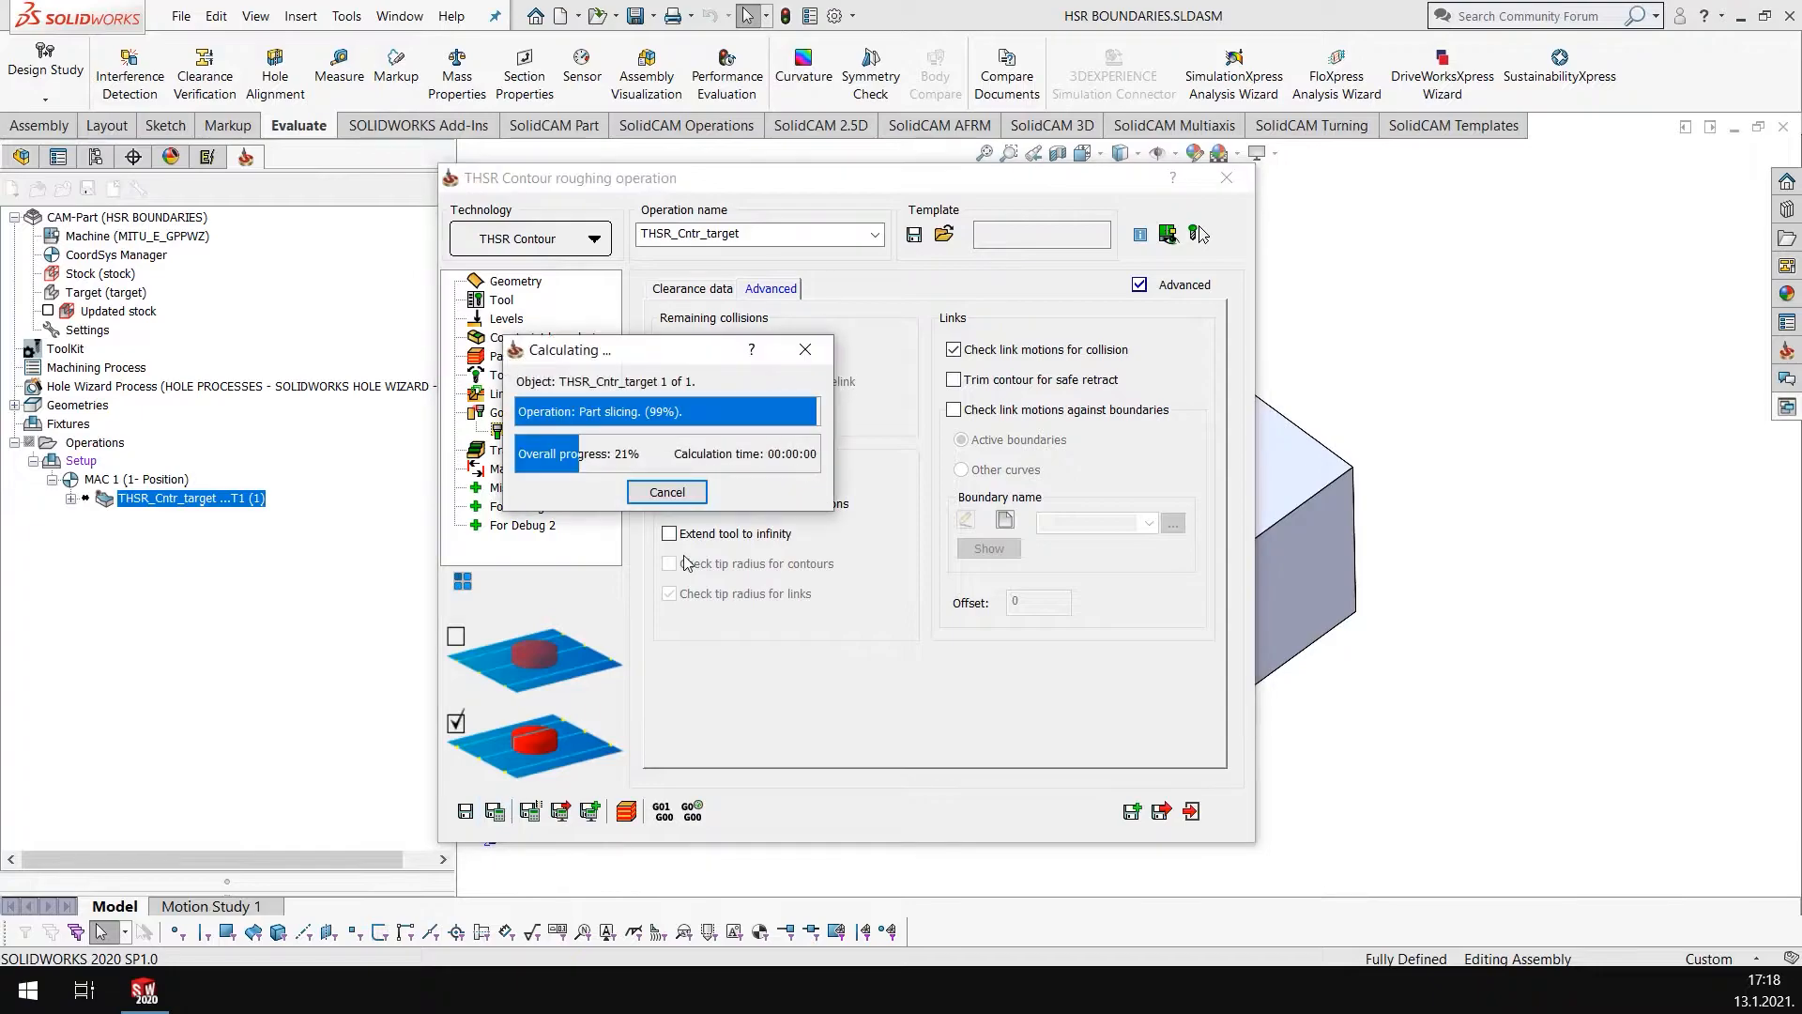
{"action": "left_click", "coordinate": [1233, 177]}
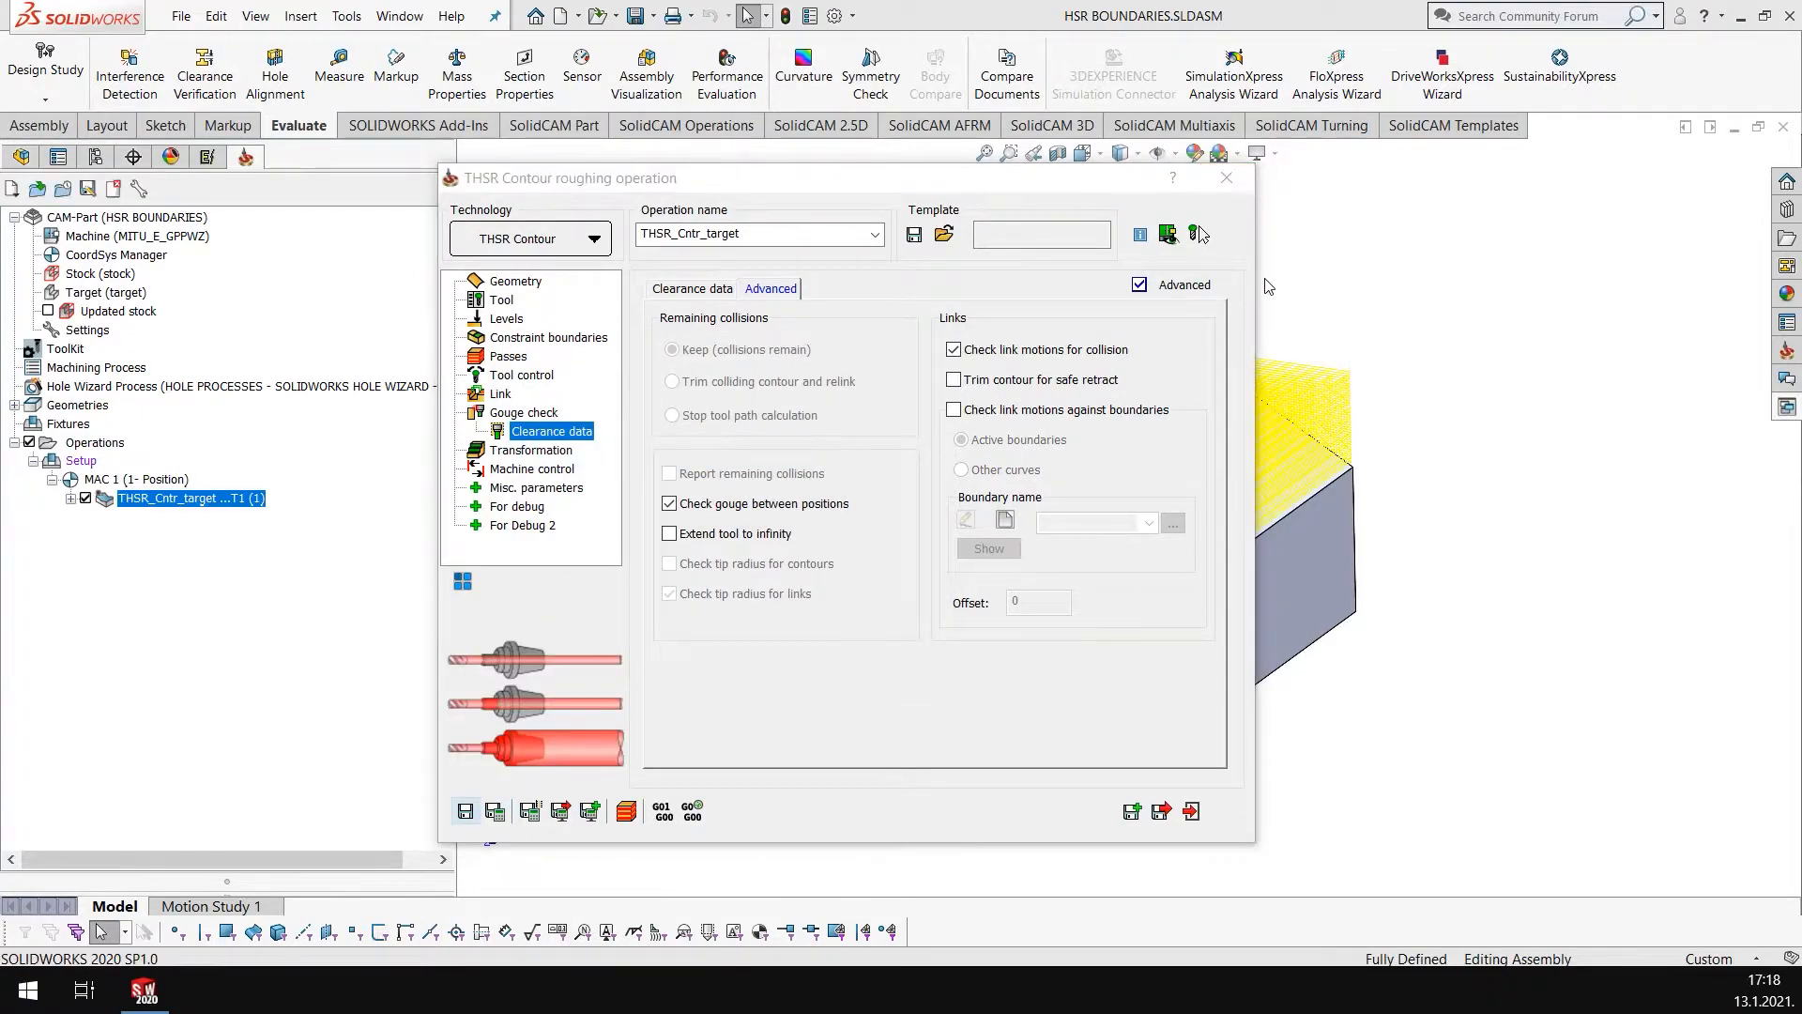
Step: Examine the calculated contour roughing tool path on the model and run its material removal simulation in SolidVerify
{"action": "middle_click_drag", "start_coordinate": [1213, 494], "coordinate": [1206, 441]}
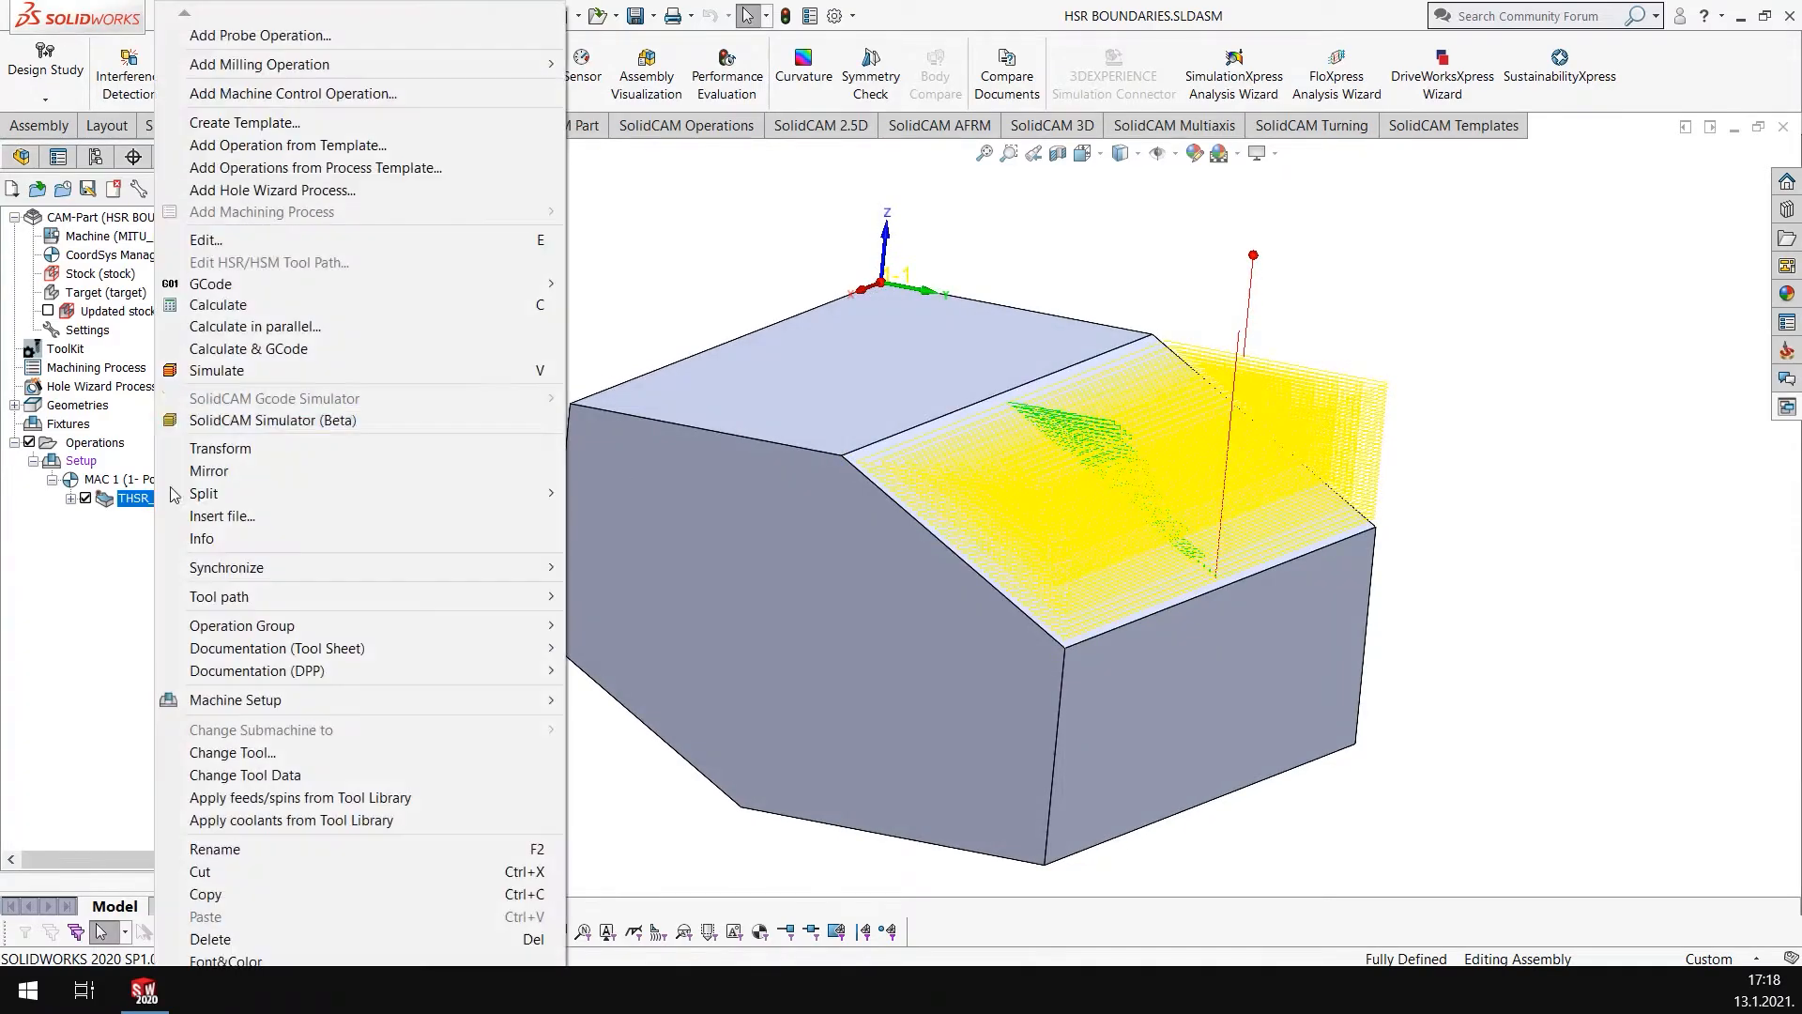
{"action": "right_click", "coordinate": [161, 500]}
{"action": "middle_click_drag", "start_coordinate": [943, 360], "coordinate": [901, 515]}
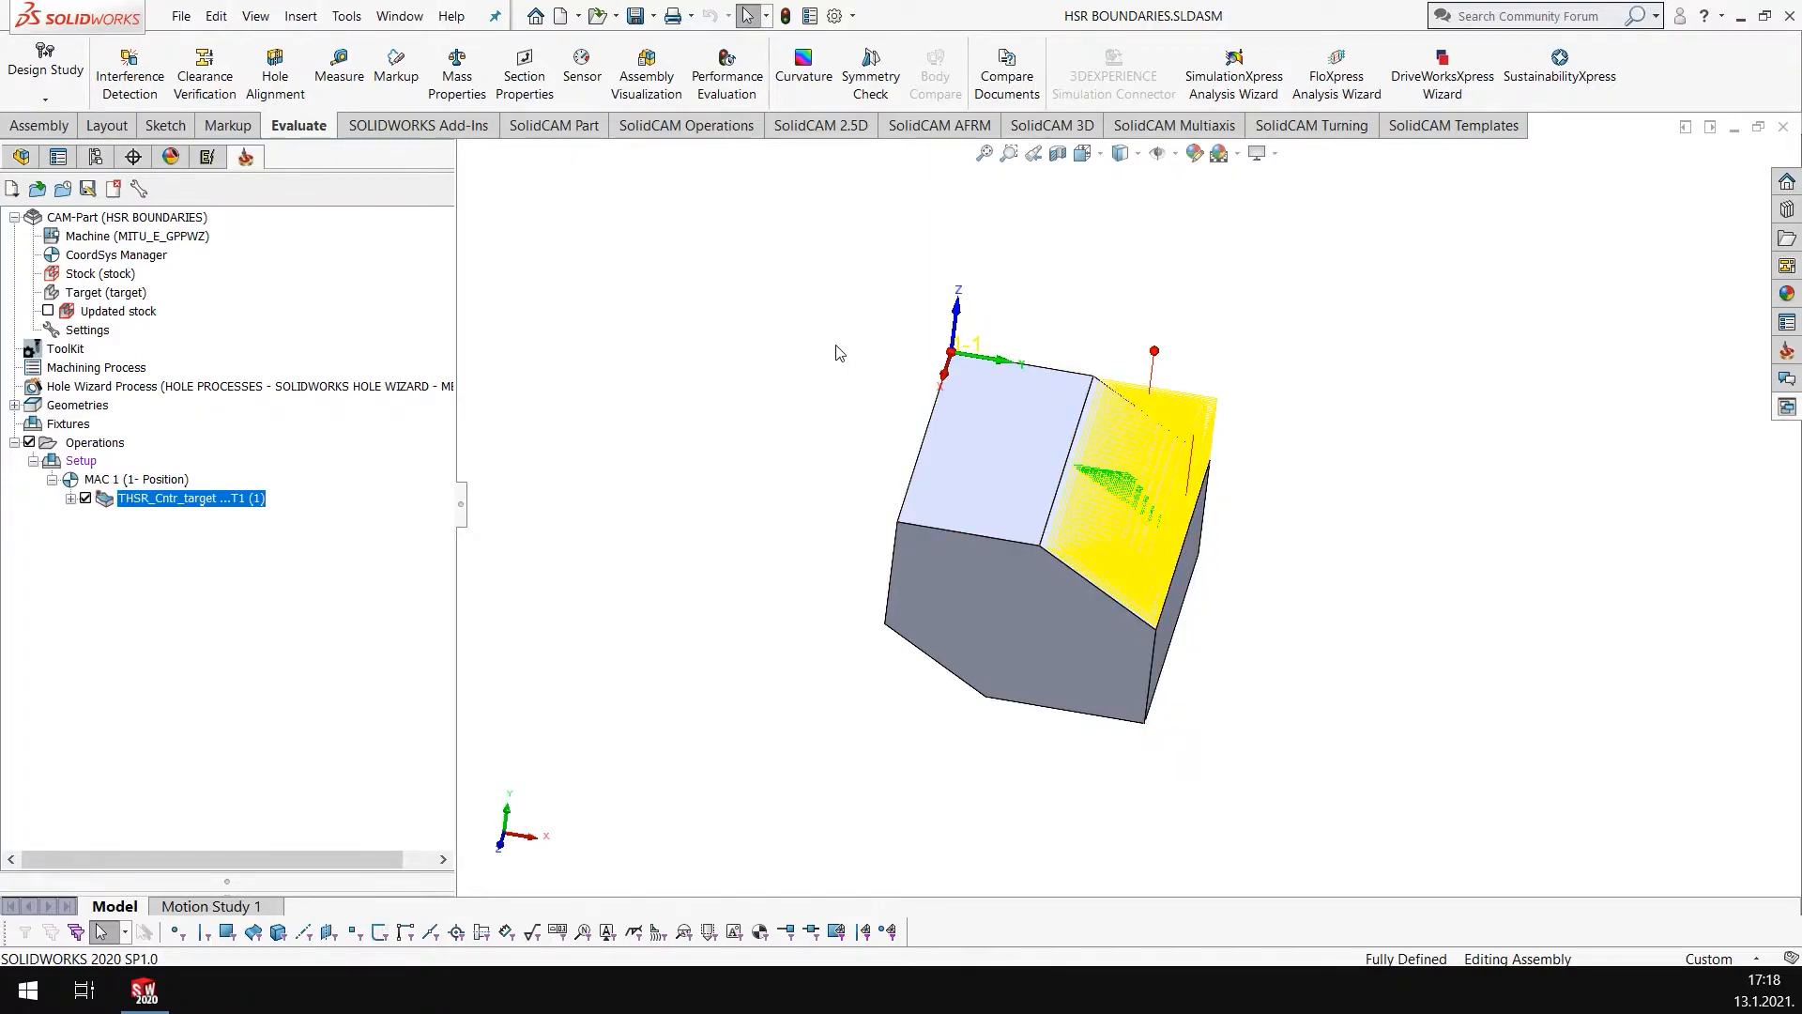
{"action": "middle_click_drag", "start_coordinate": [802, 498], "coordinate": [784, 490]}
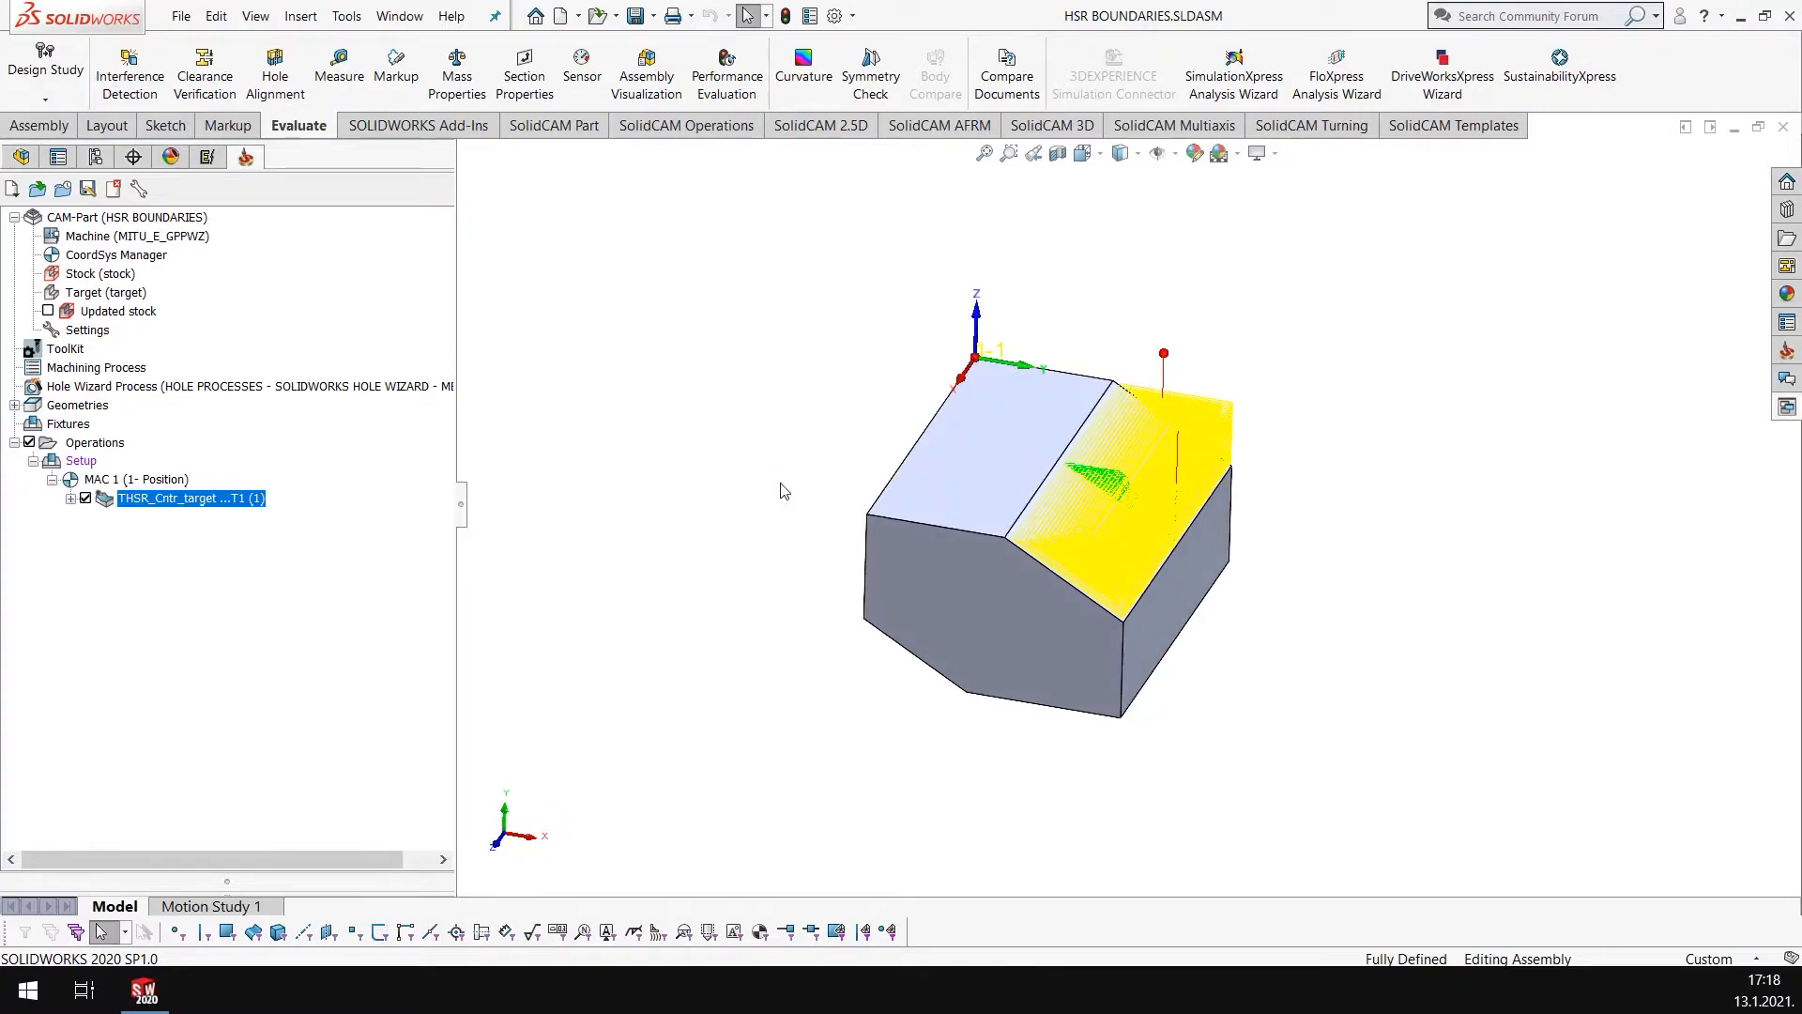
{"action": "right_click", "coordinate": [211, 503]}
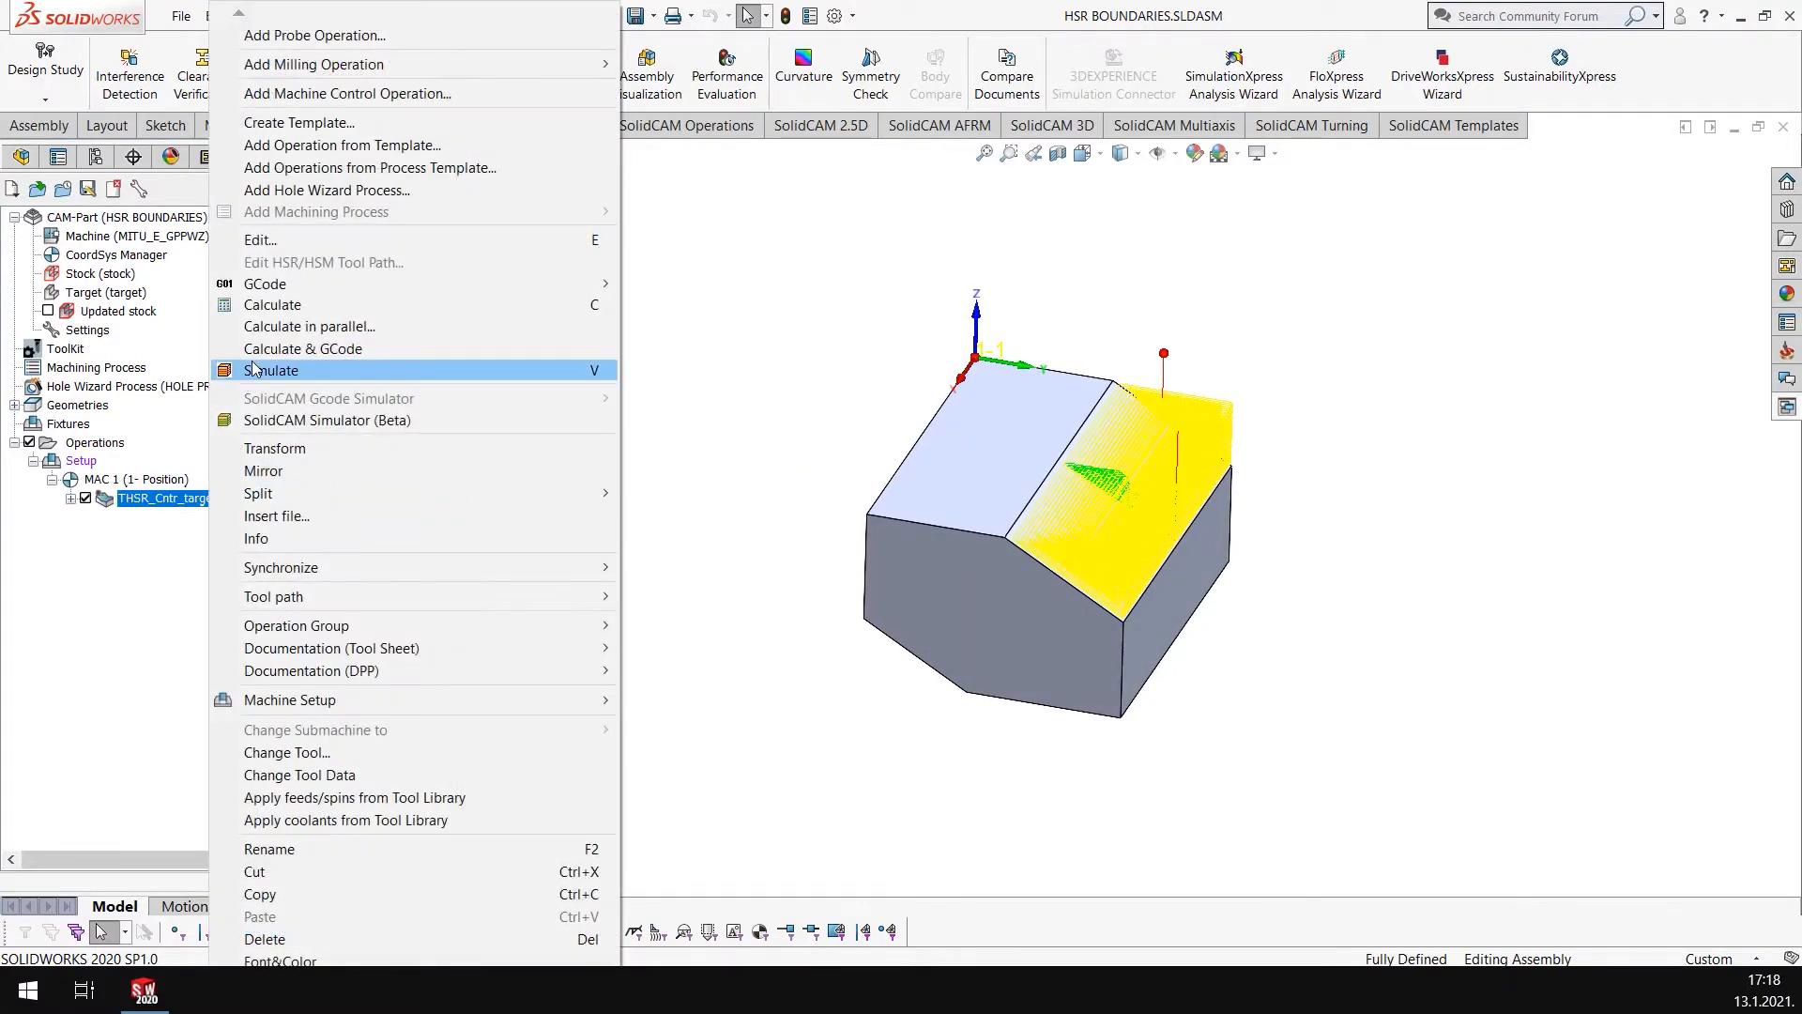
{"action": "left_click", "coordinate": [262, 371]}
{"action": "left_click", "coordinate": [308, 164]}
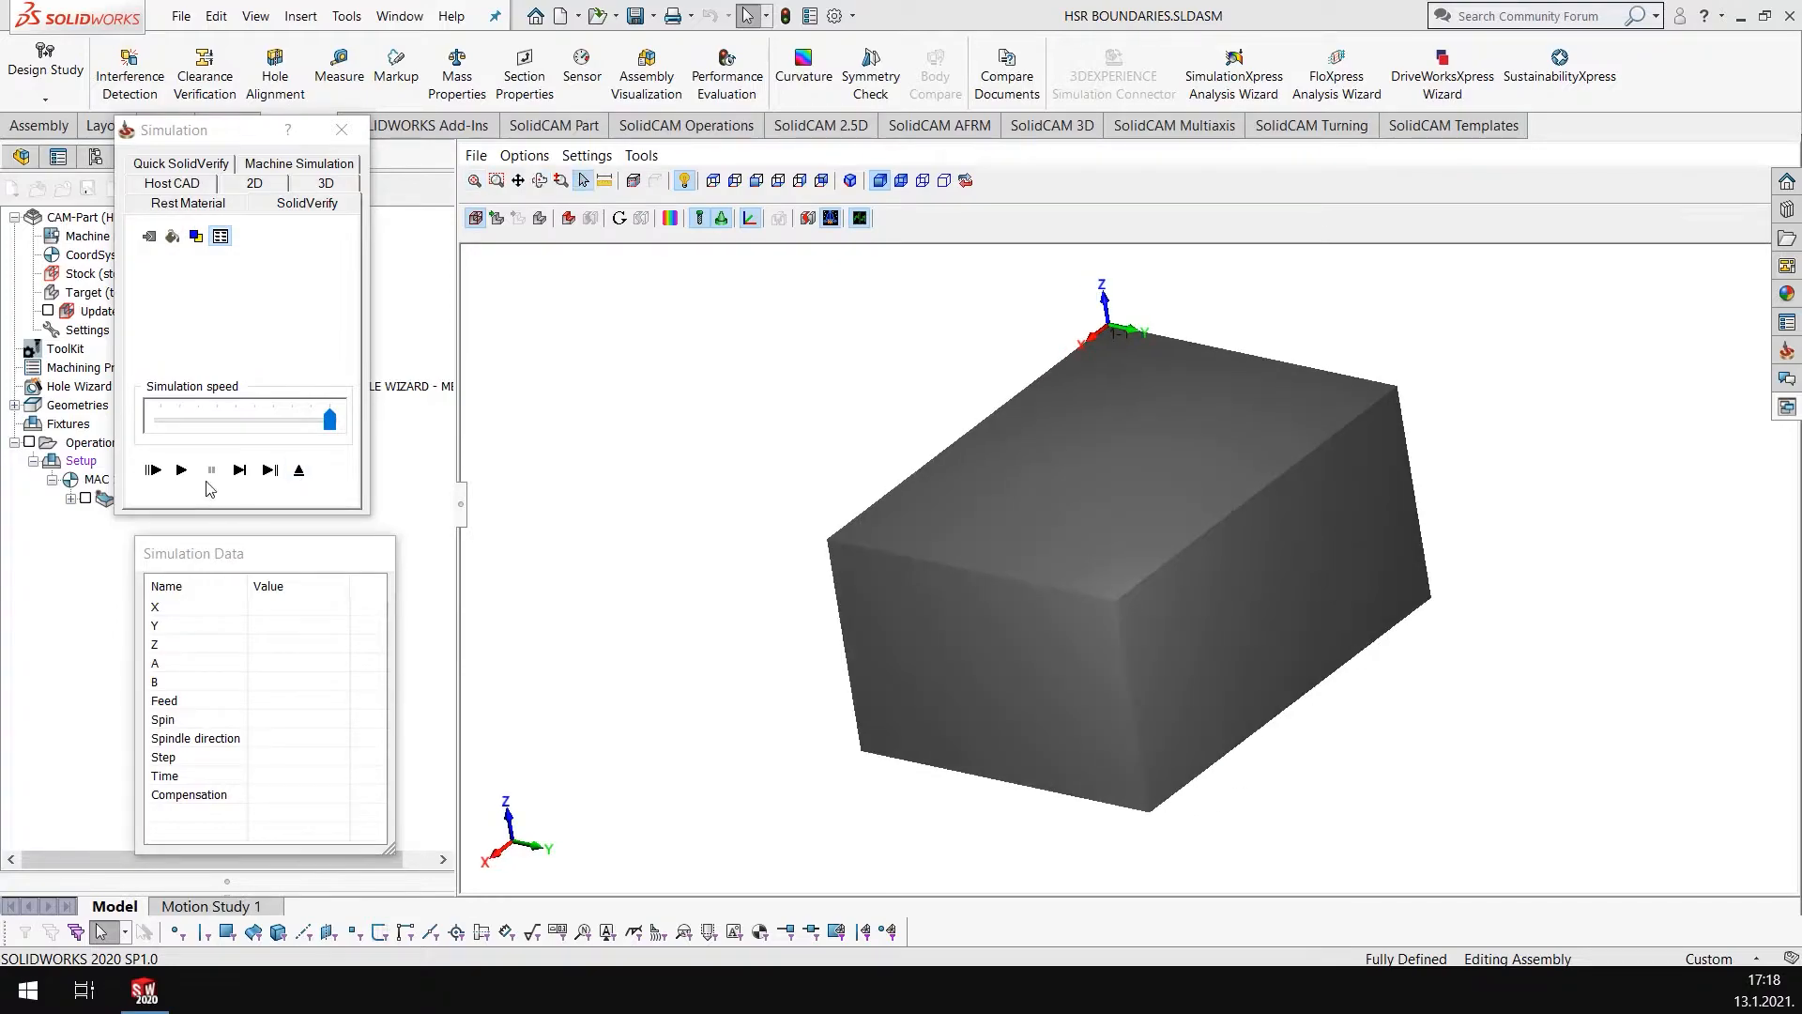
{"action": "left_click", "coordinate": [181, 470]}
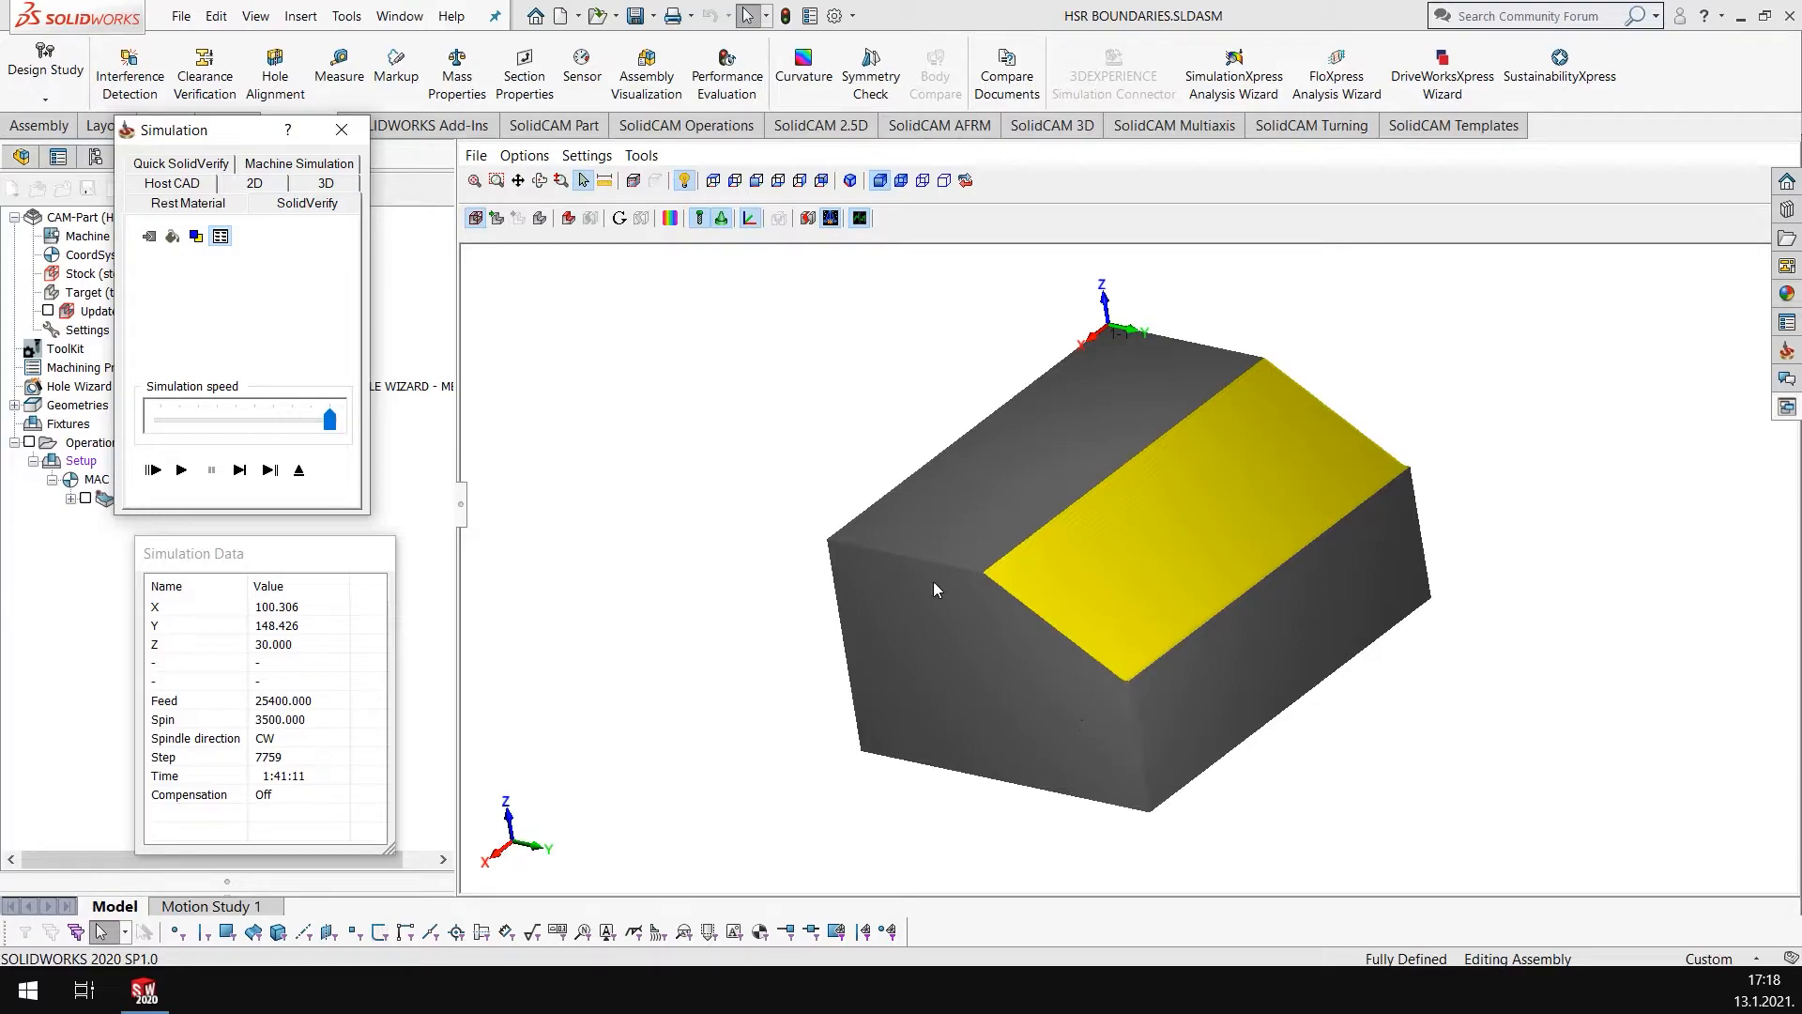
Step: Inspect the lower edge of the machined slope in a side view of the simulated stock, and exit the simulation
{"action": "left_click", "coordinate": [757, 181]}
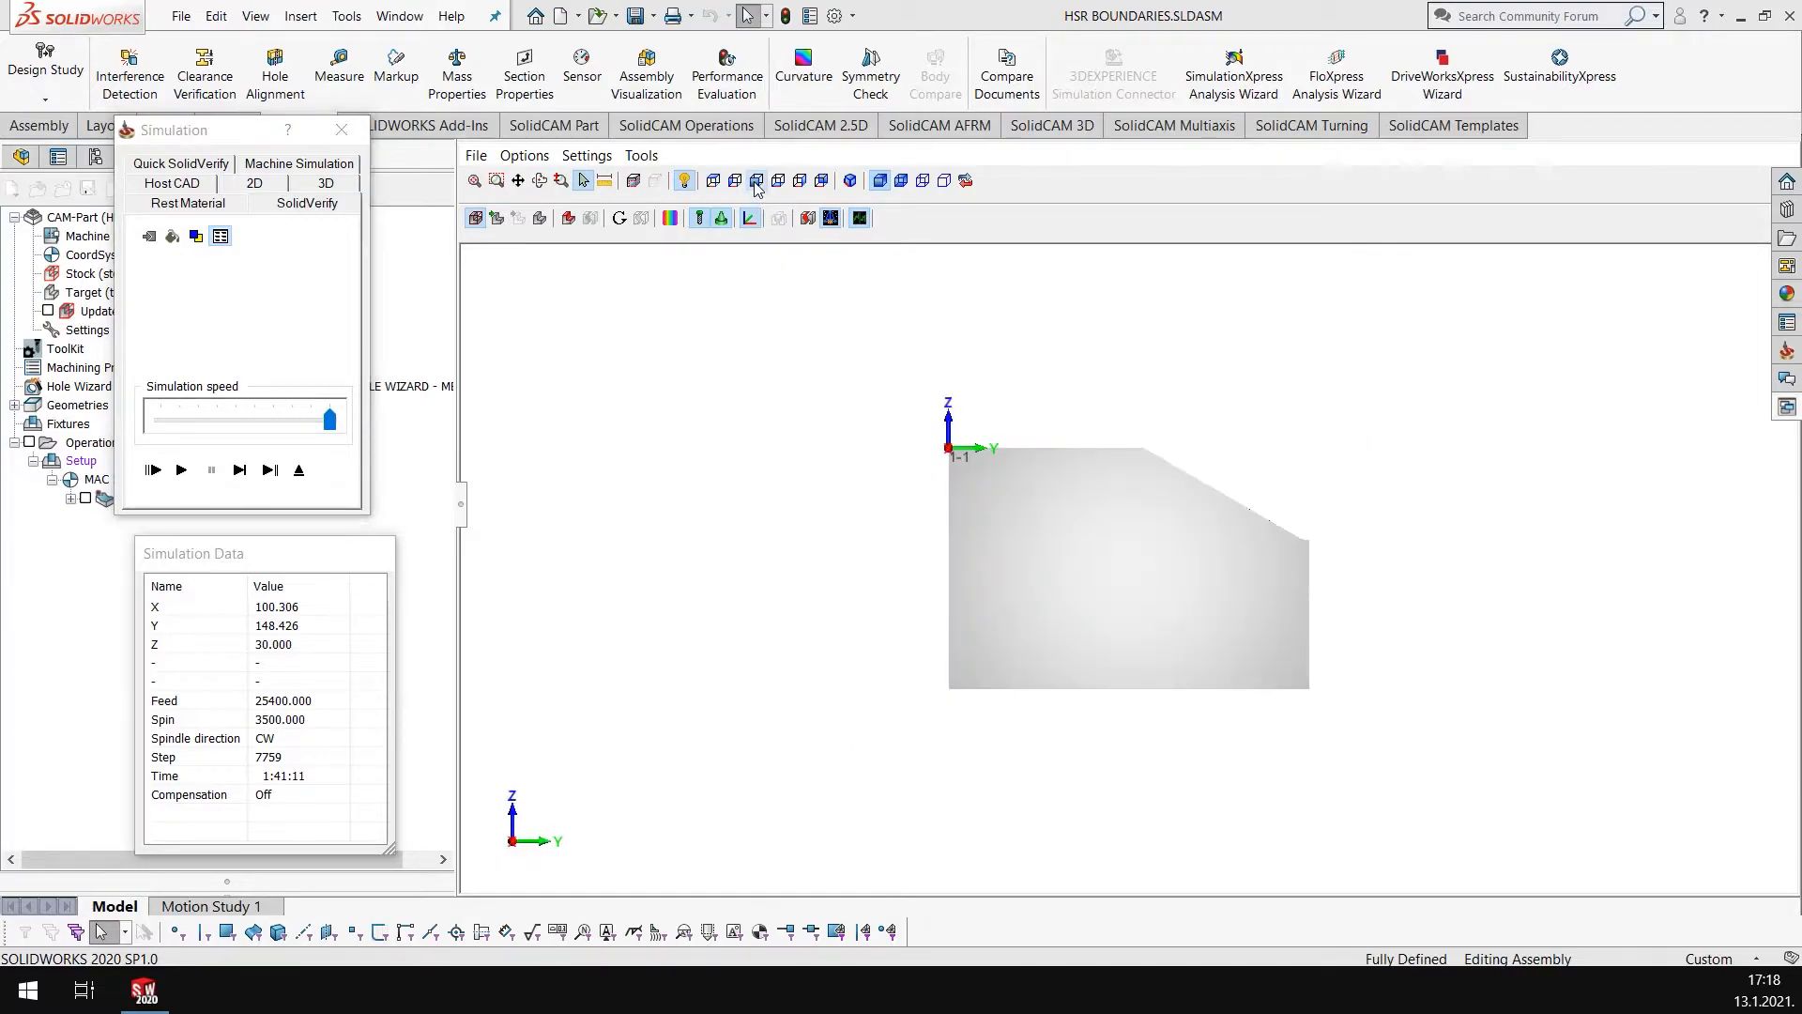
{"action": "scroll", "coordinate": [1305, 539], "scroll_direction": "up", "scroll_amount": 5}
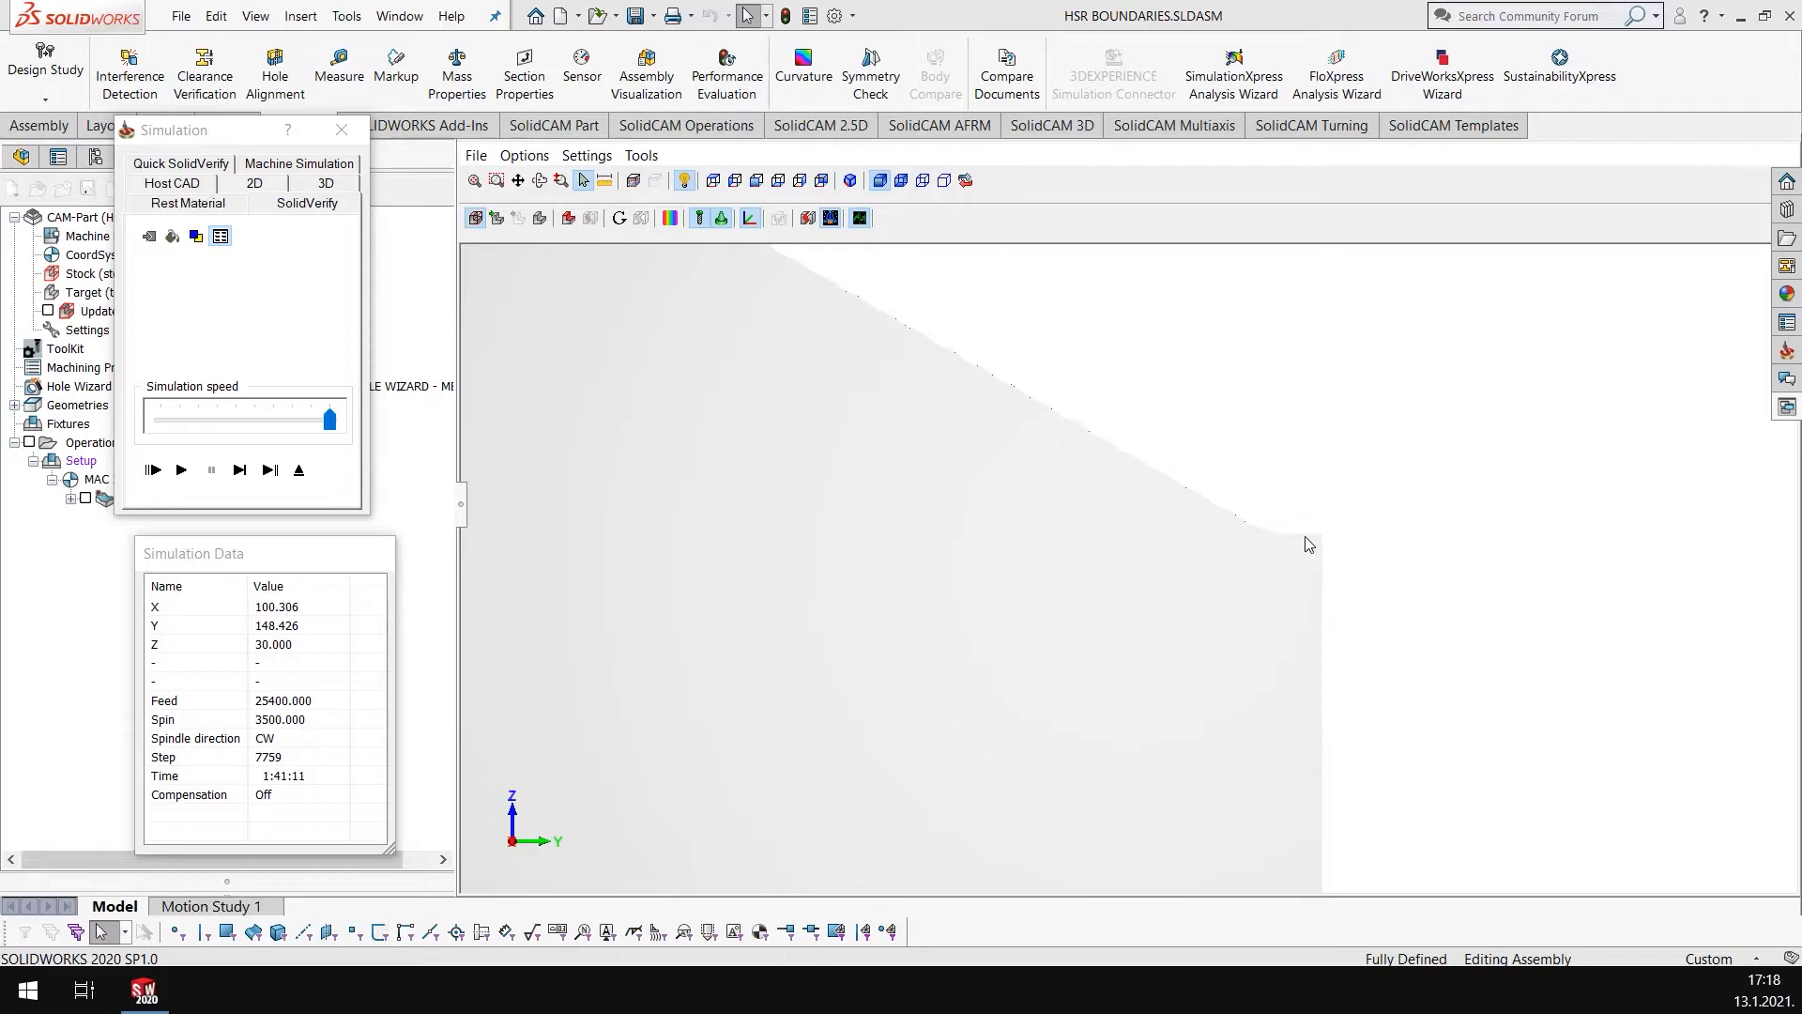
{"action": "scroll", "coordinate": [1119, 577], "scroll_direction": "down", "scroll_amount": 5}
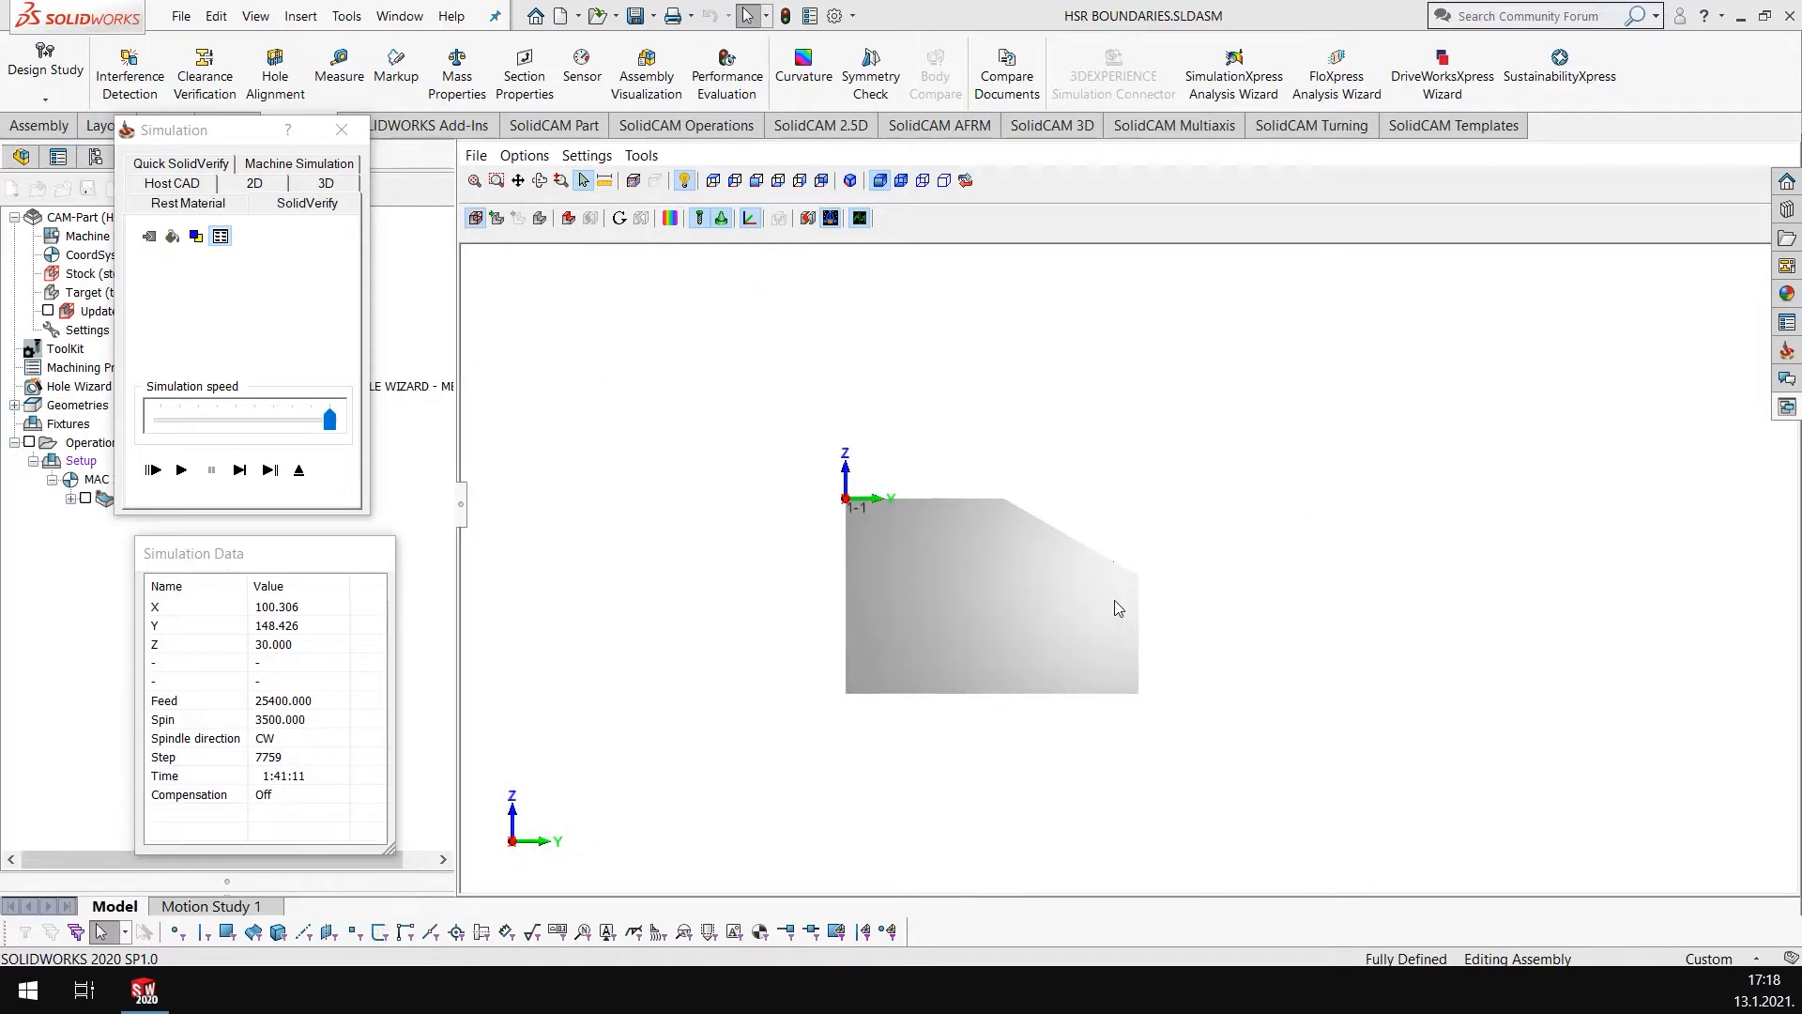
{"action": "scroll", "coordinate": [1124, 568], "scroll_direction": "up", "scroll_amount": 2}
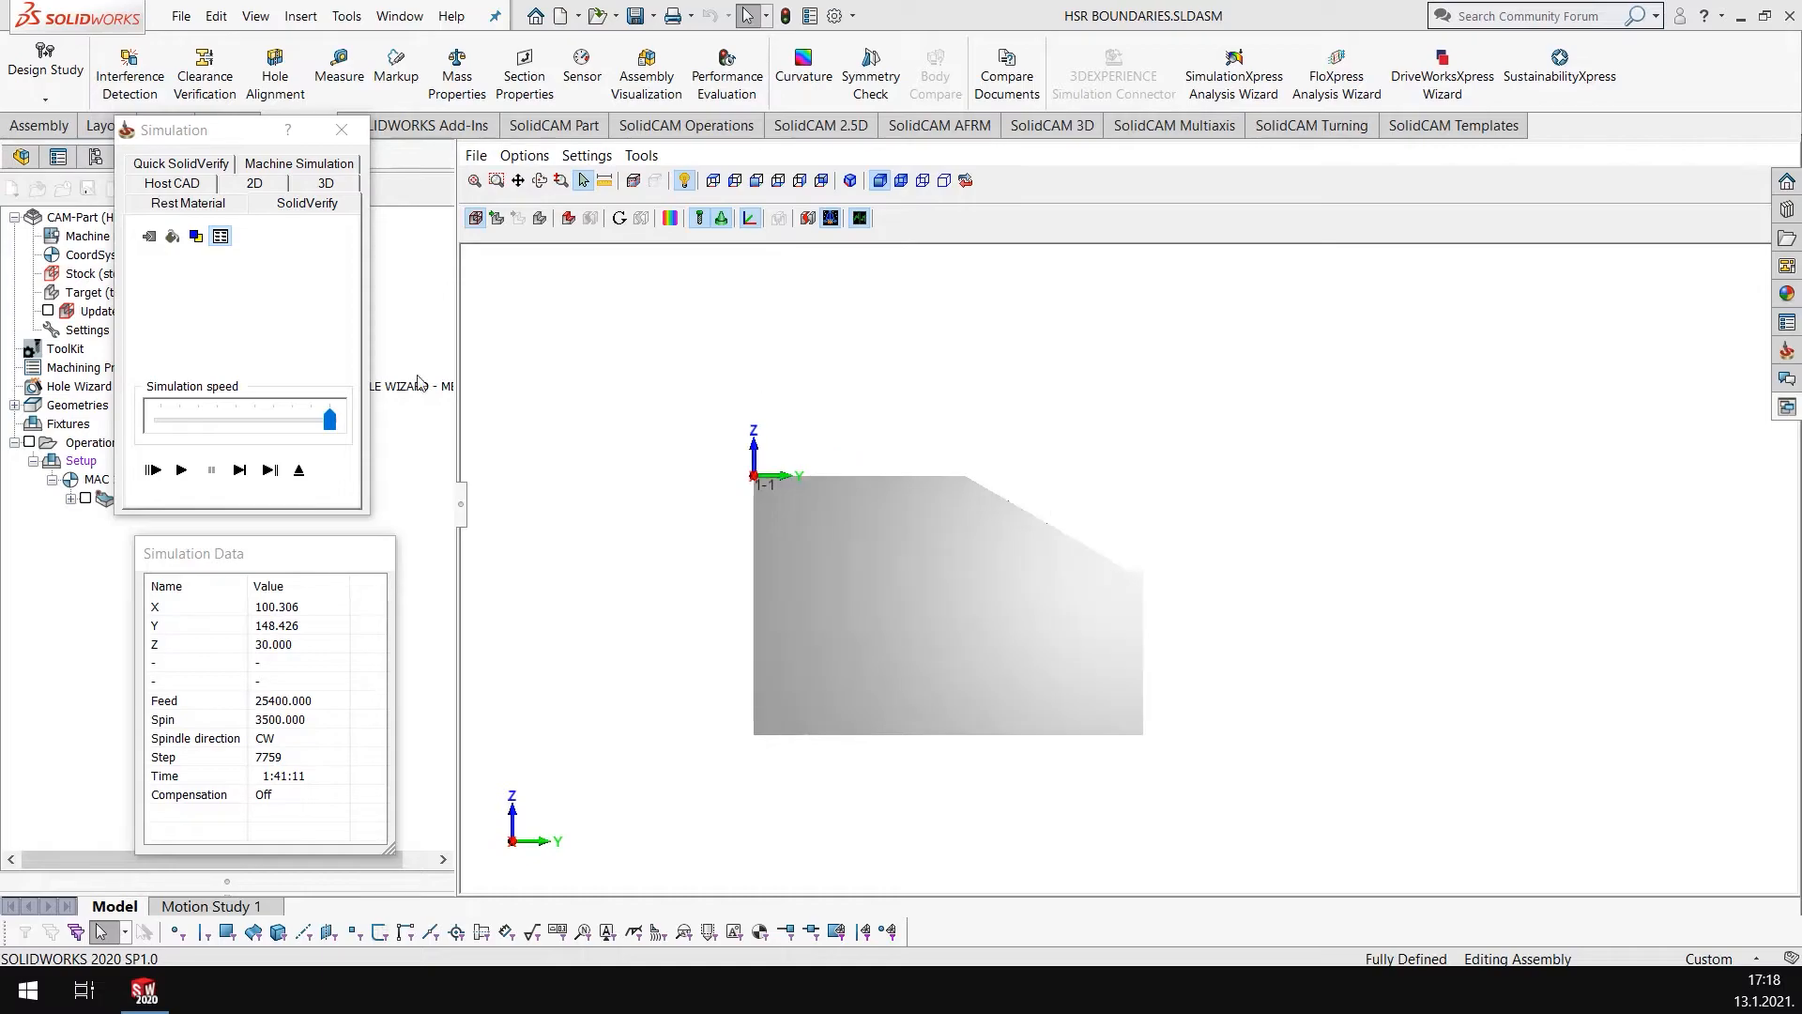
{"action": "left_click", "coordinate": [299, 469]}
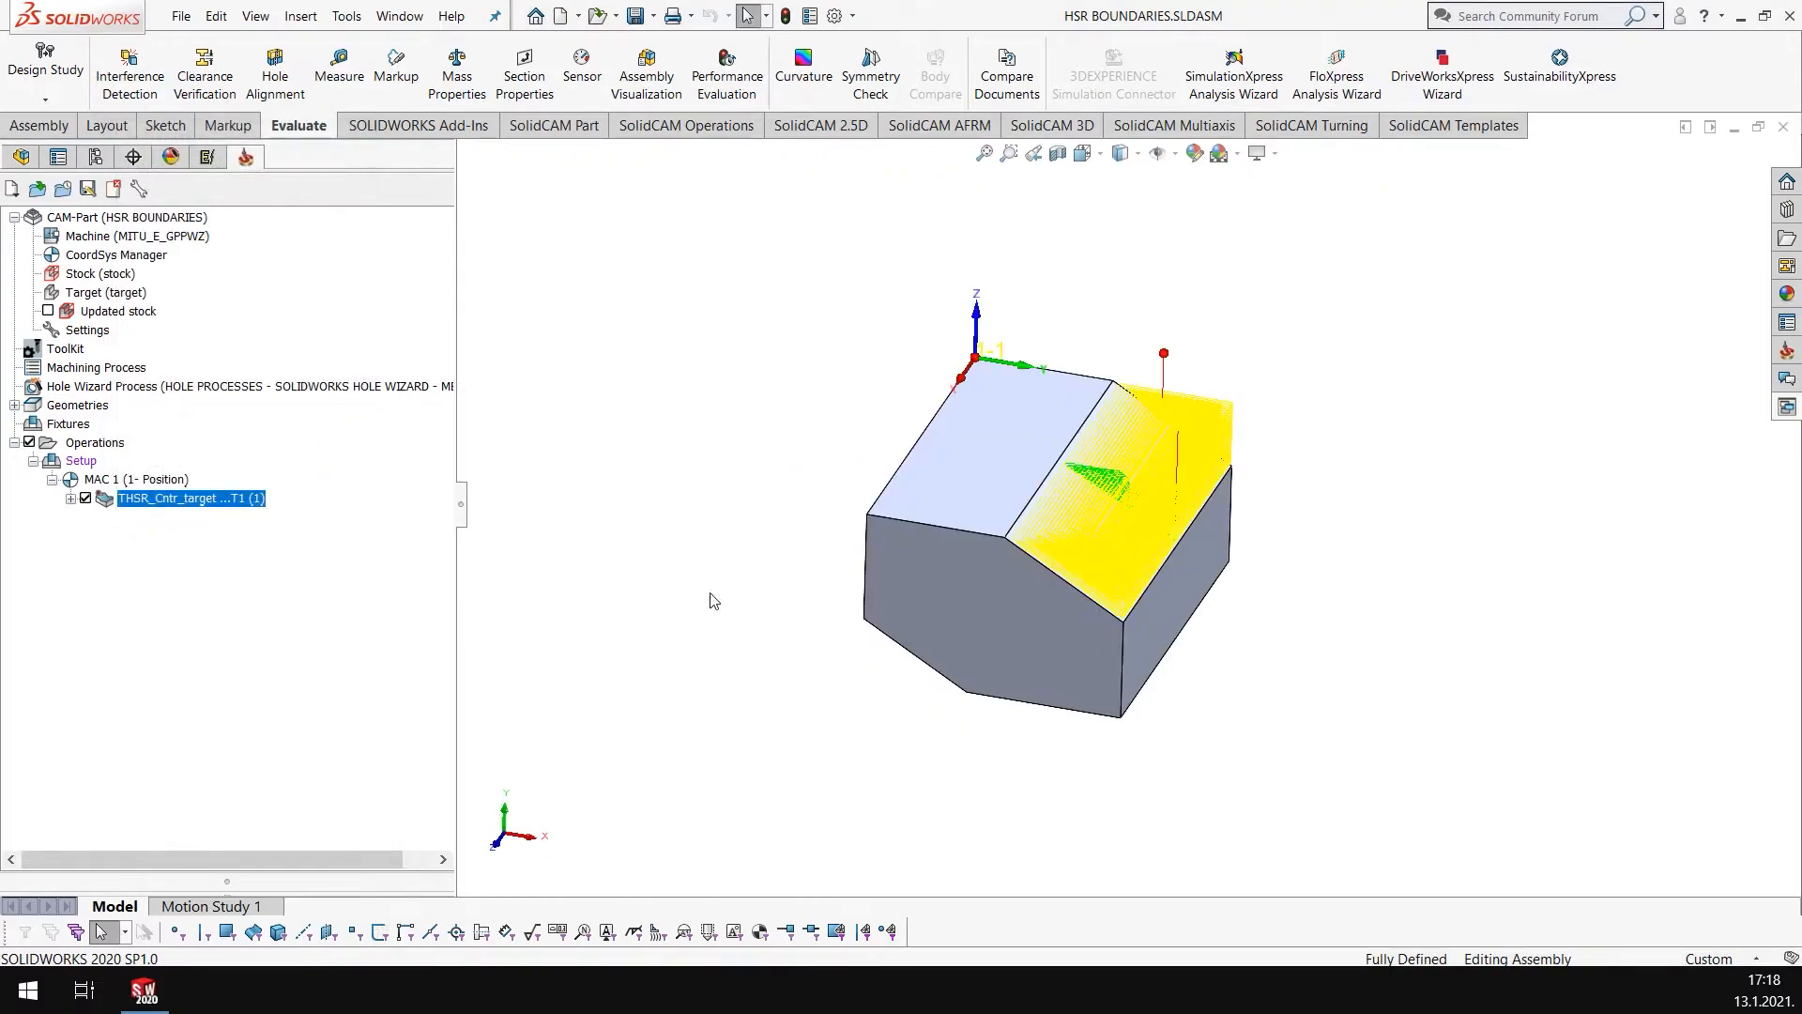
{"action": "scroll", "coordinate": [1179, 507], "scroll_direction": "up", "scroll_amount": 1}
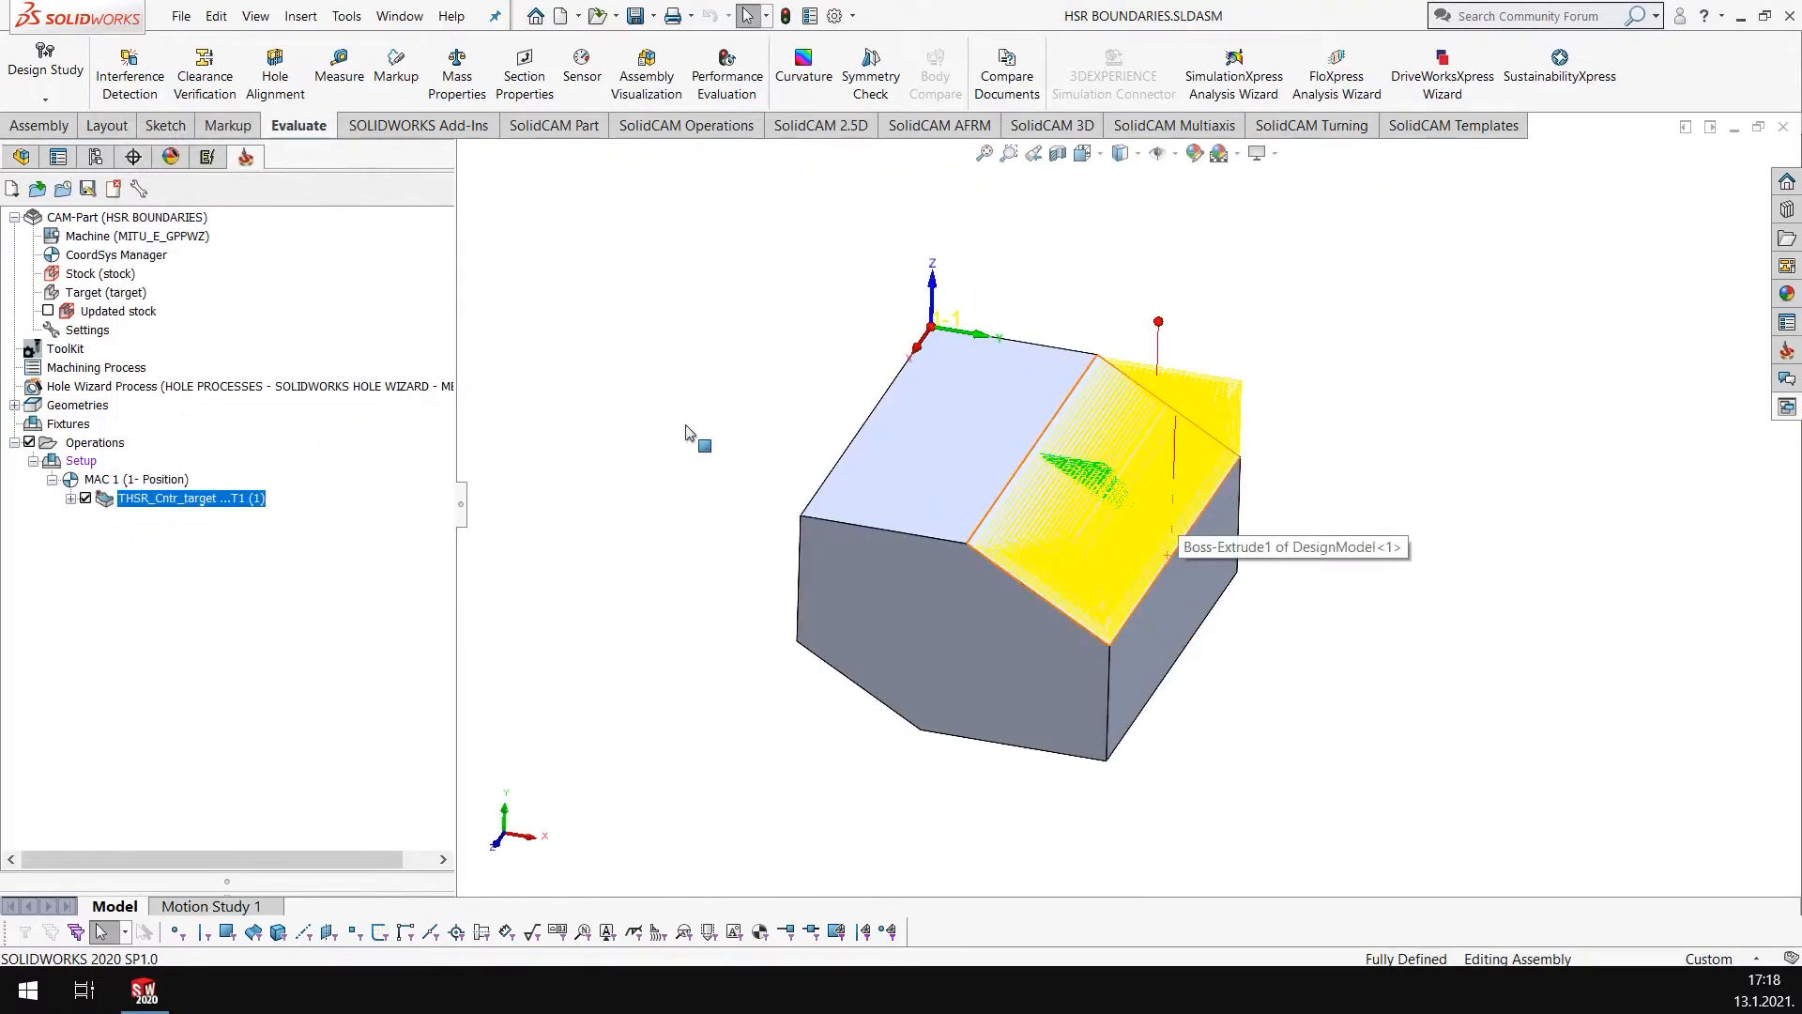
Step: Reopen the contour roughing operation, change its automatic 3D constraint boundary from the part silhouette to Tool contact, and save and calculate it
{"action": "right_click", "coordinate": [166, 499]}
{"action": "left_click", "coordinate": [215, 240]}
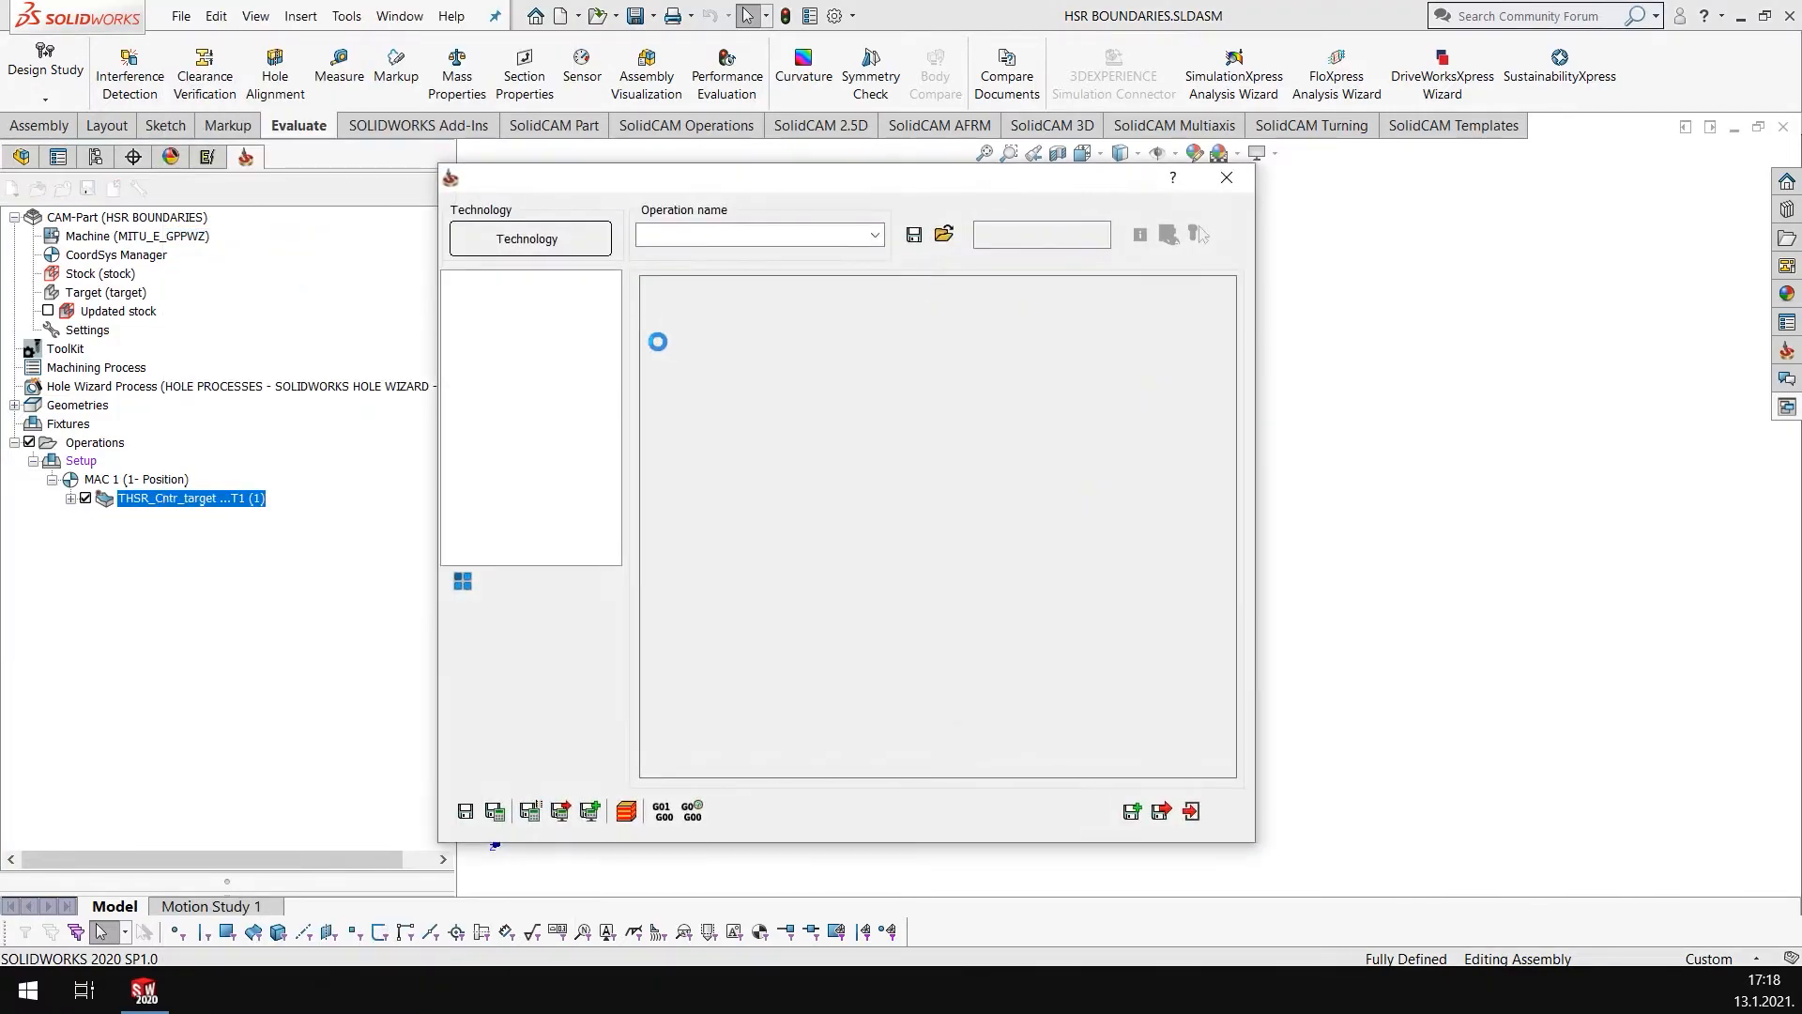
{"action": "left_click", "coordinate": [548, 338]}
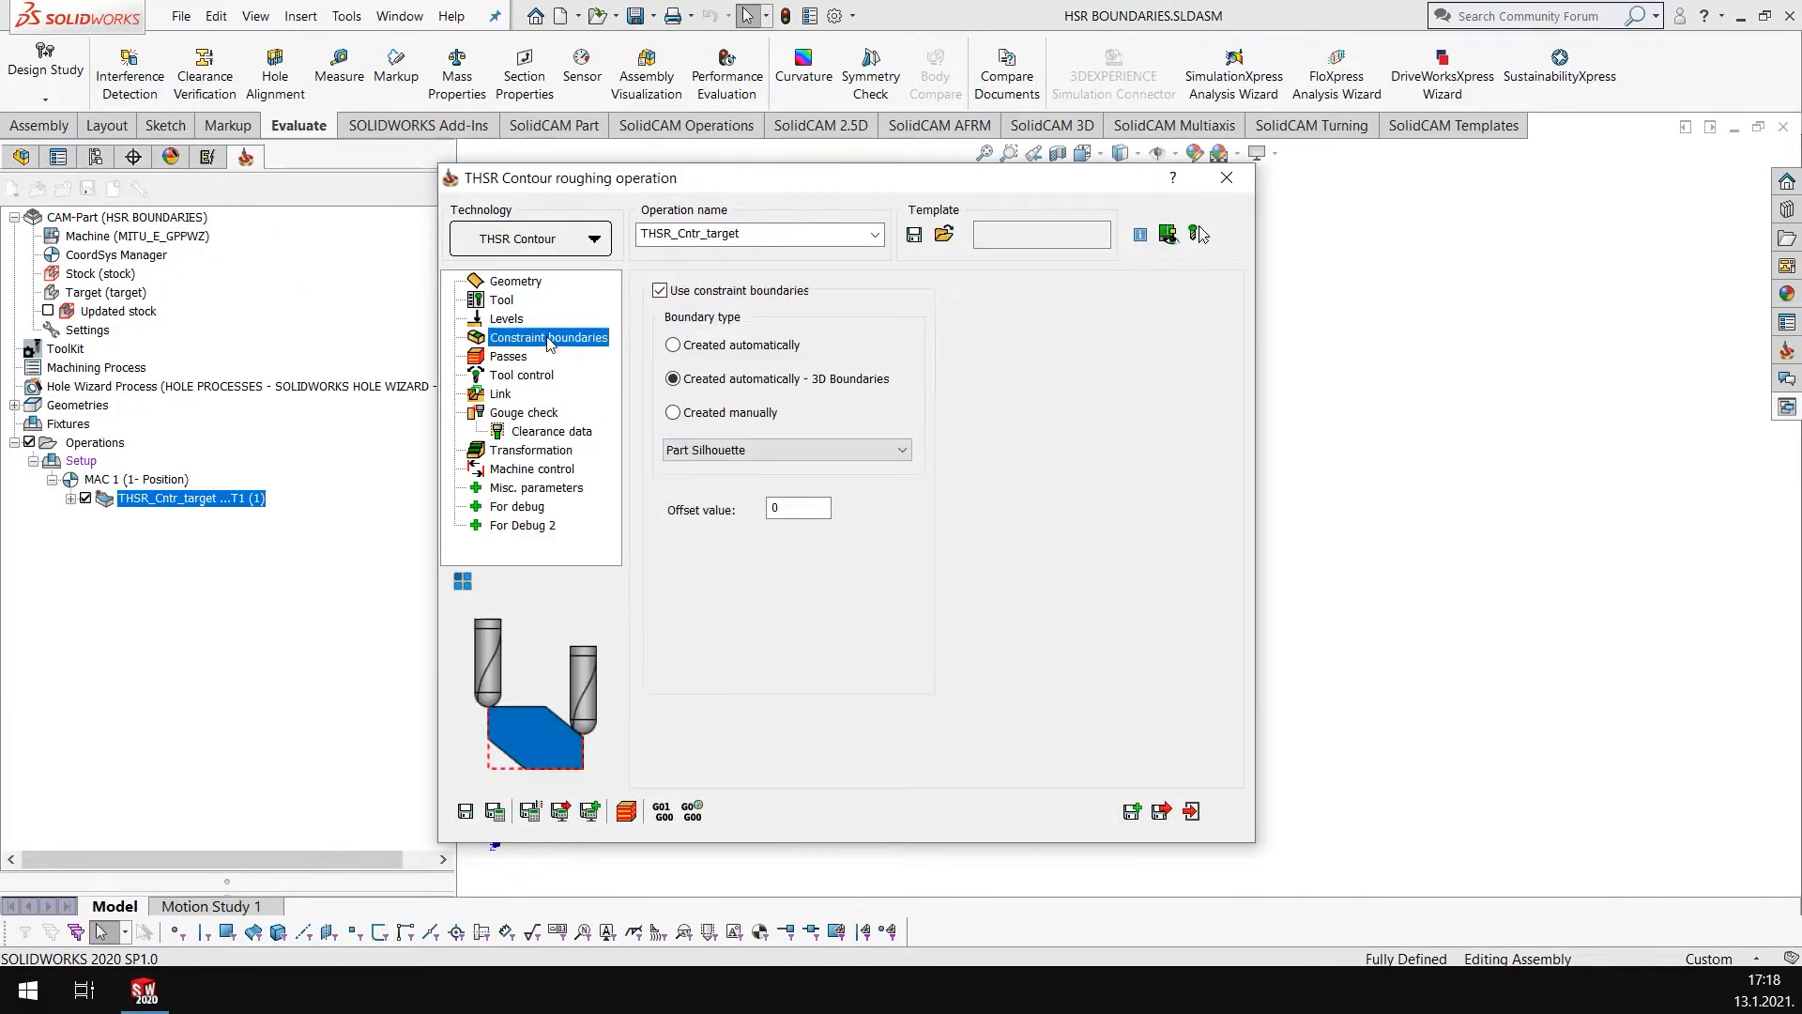
{"action": "left_click", "coordinate": [737, 451]}
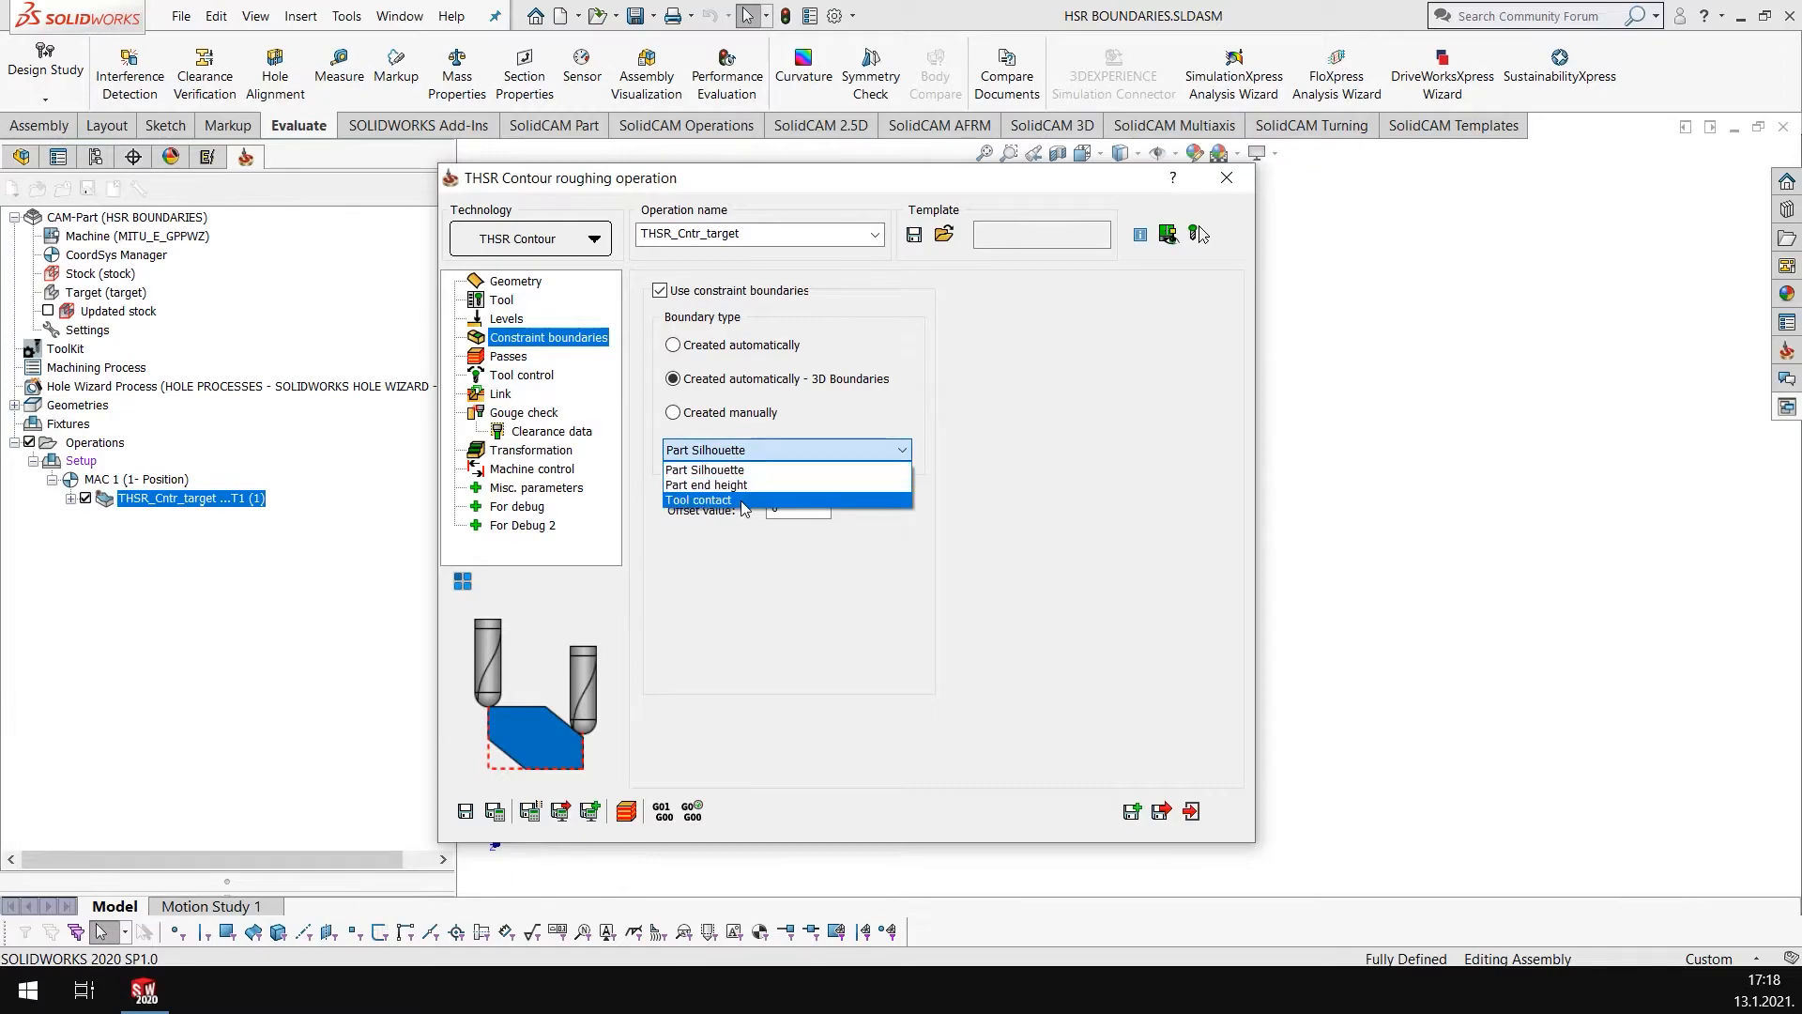
{"action": "left_click", "coordinate": [742, 500]}
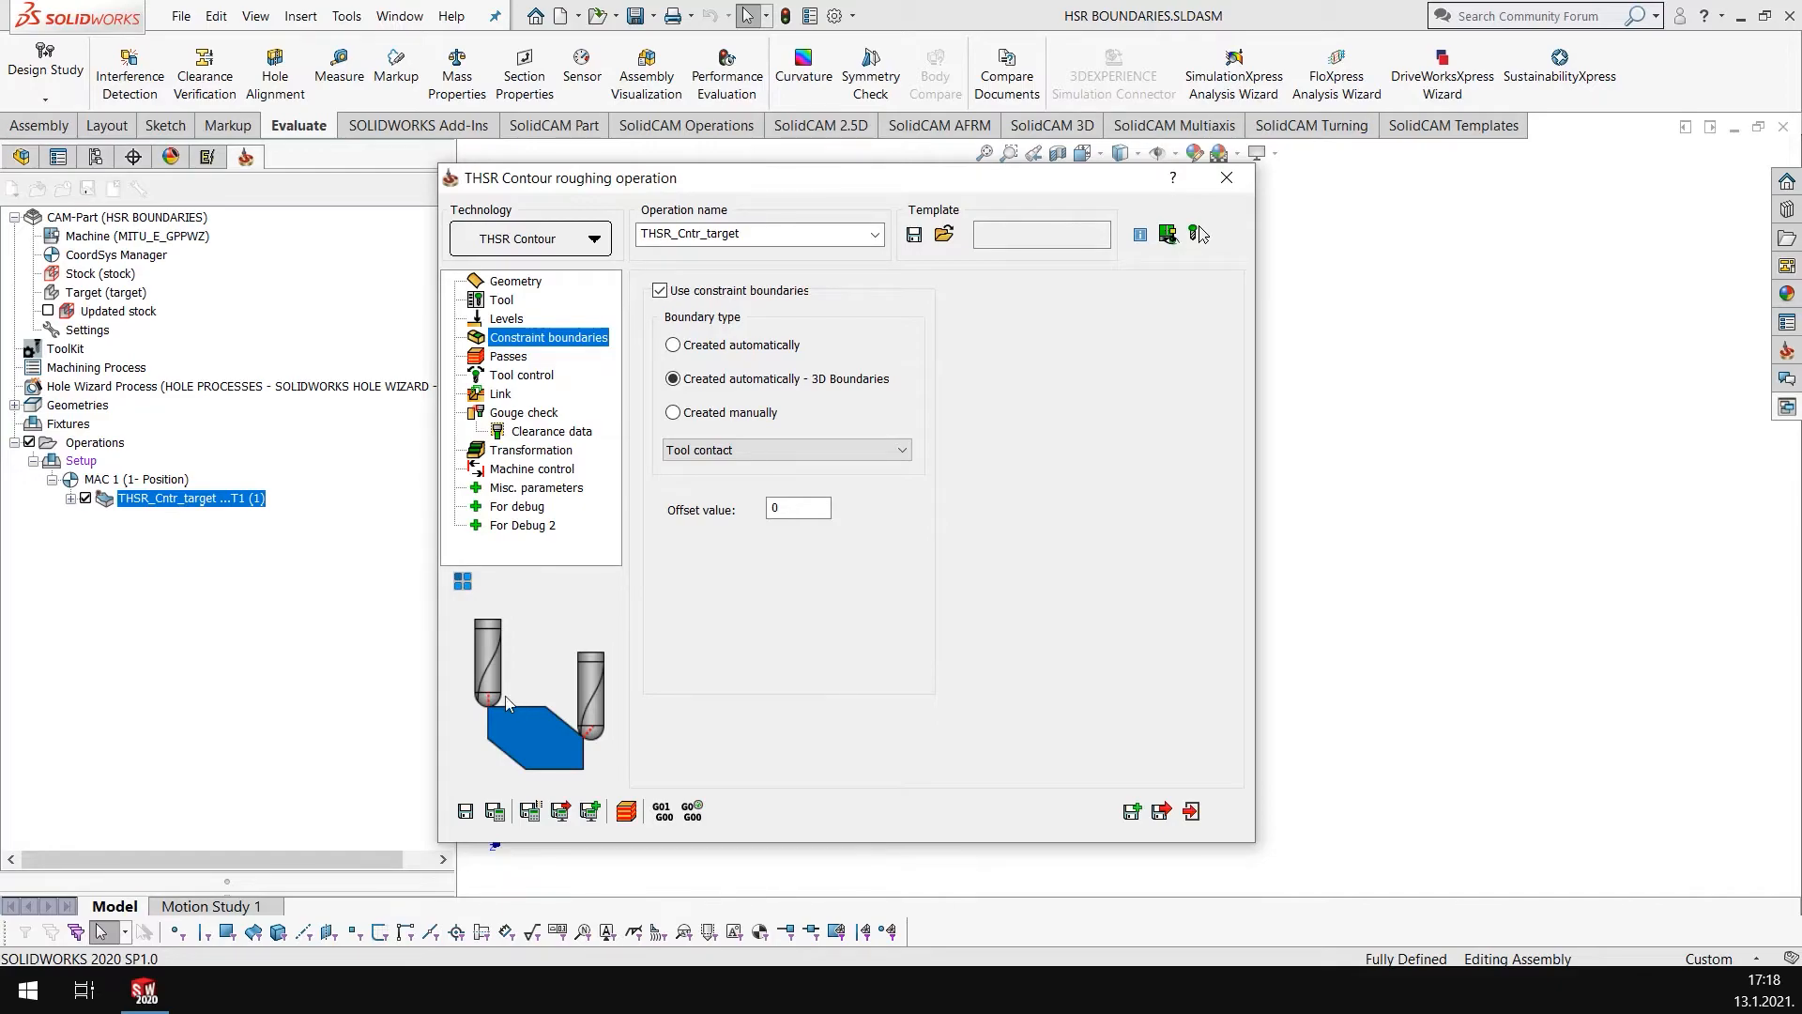
{"action": "left_click", "coordinate": [495, 810]}
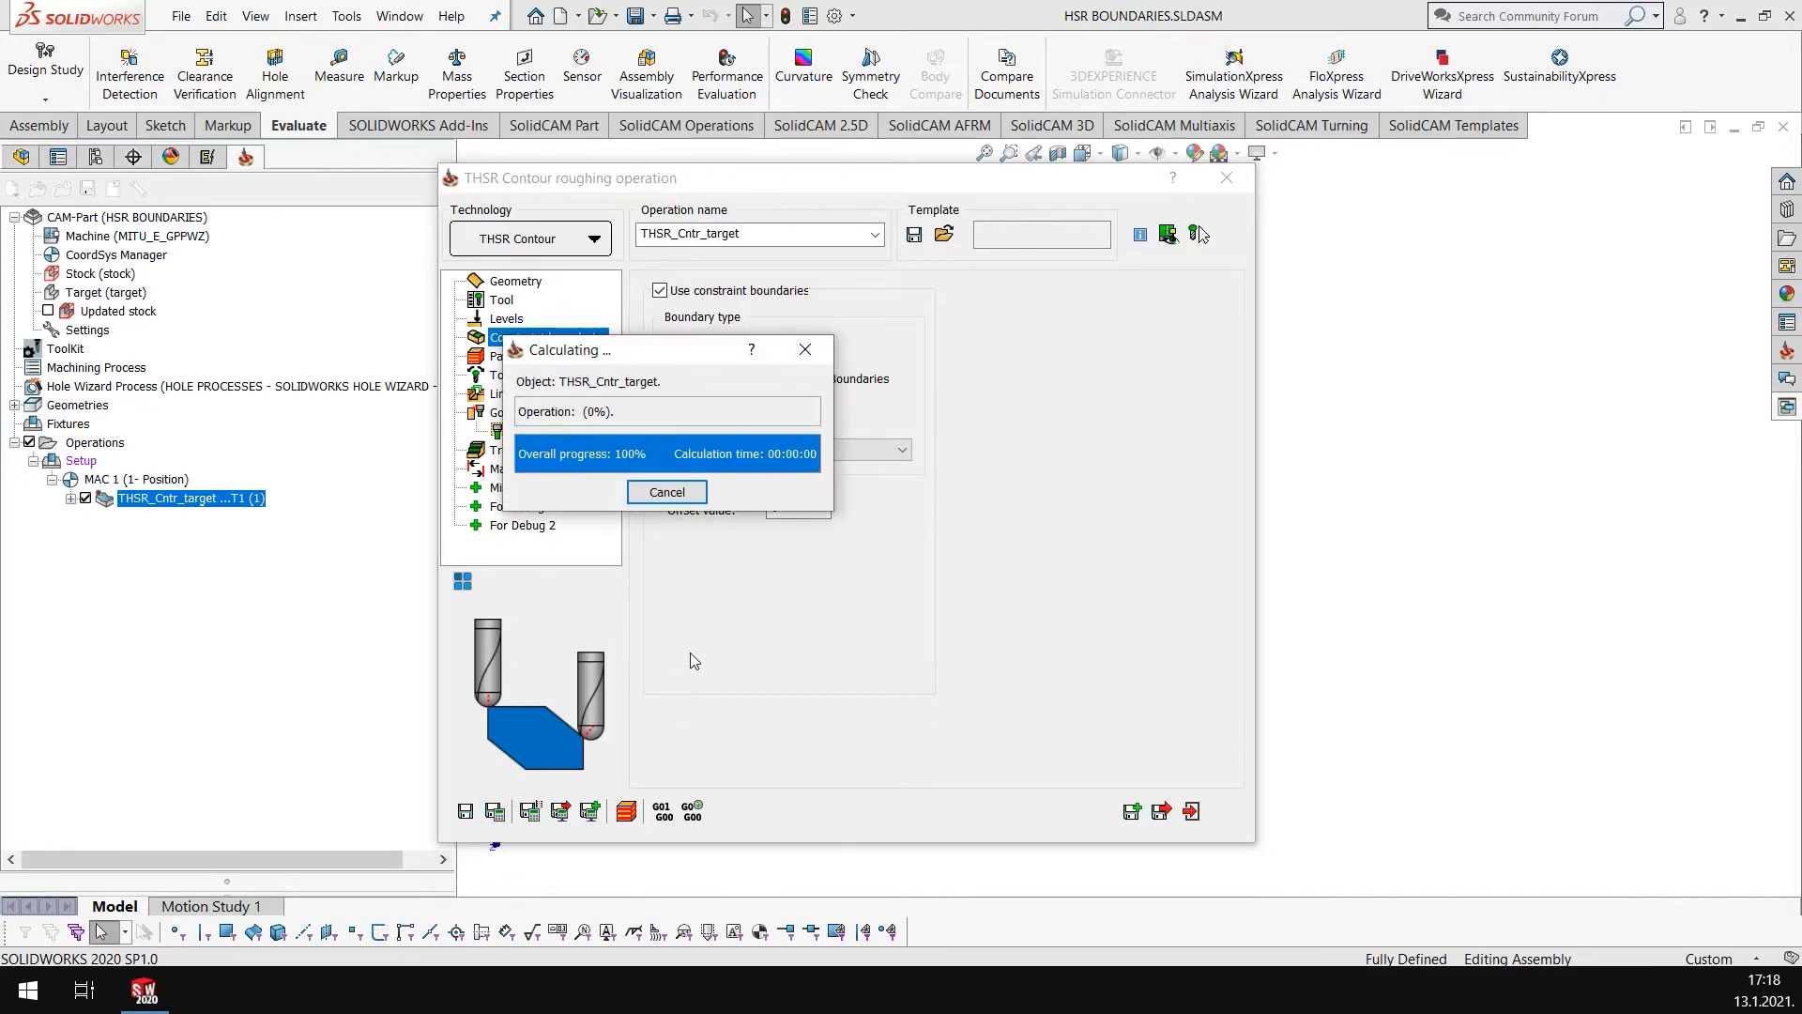
Step: Run the operation's material removal simulation in SolidVerify while viewing the stock from the side
{"action": "left_click", "coordinate": [627, 810]}
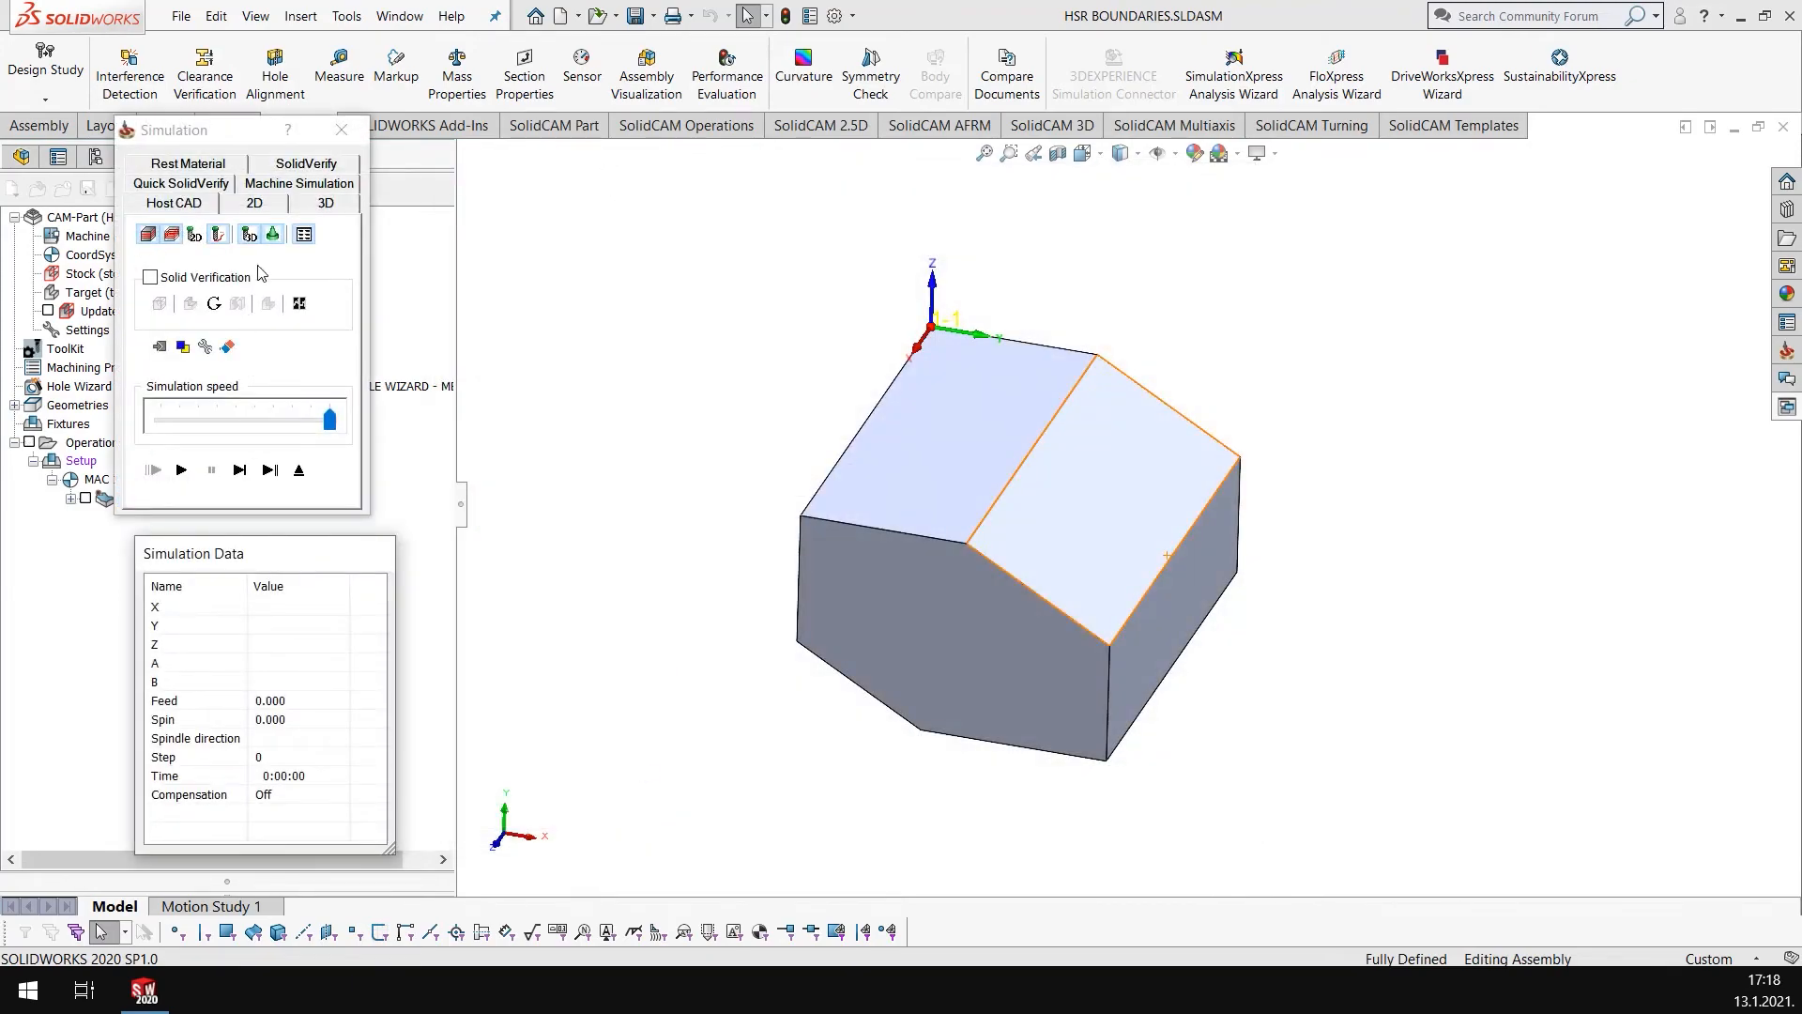
{"action": "left_click", "coordinate": [289, 168]}
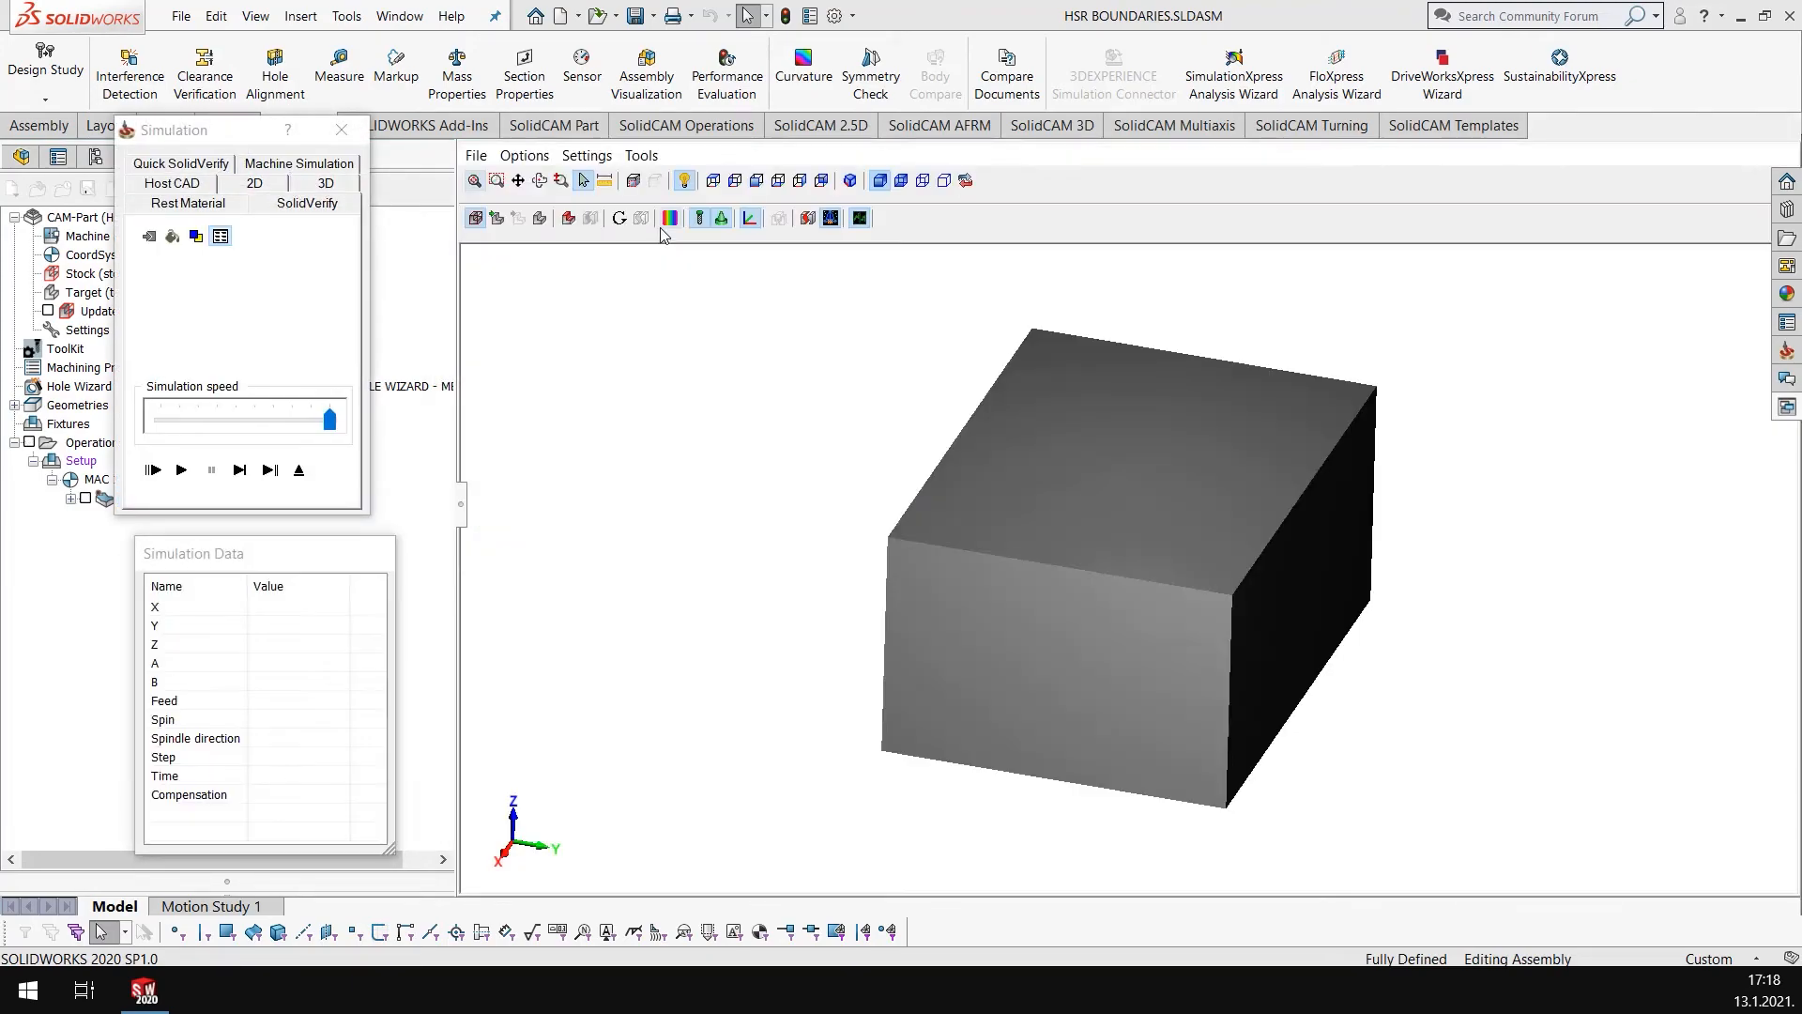
{"action": "left_click", "coordinate": [757, 181]}
{"action": "scroll", "coordinate": [1334, 516], "scroll_direction": "up", "scroll_amount": 3}
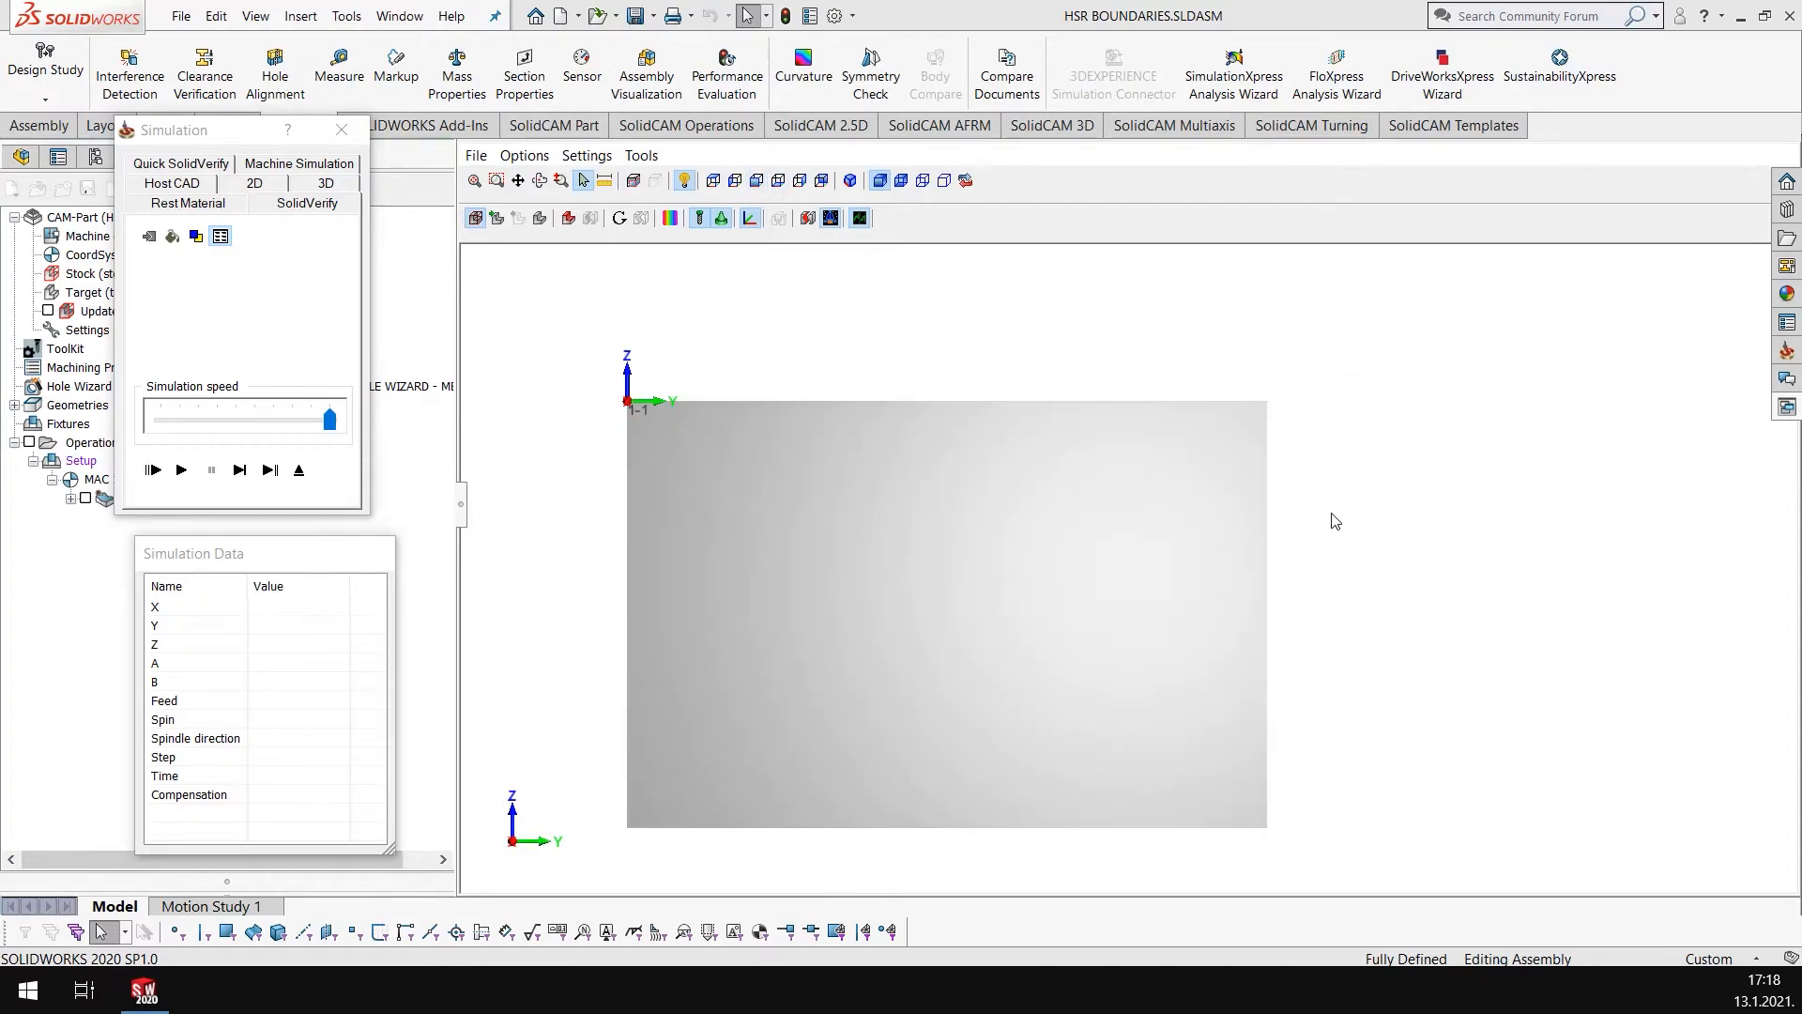
{"action": "left_click", "coordinate": [185, 473]}
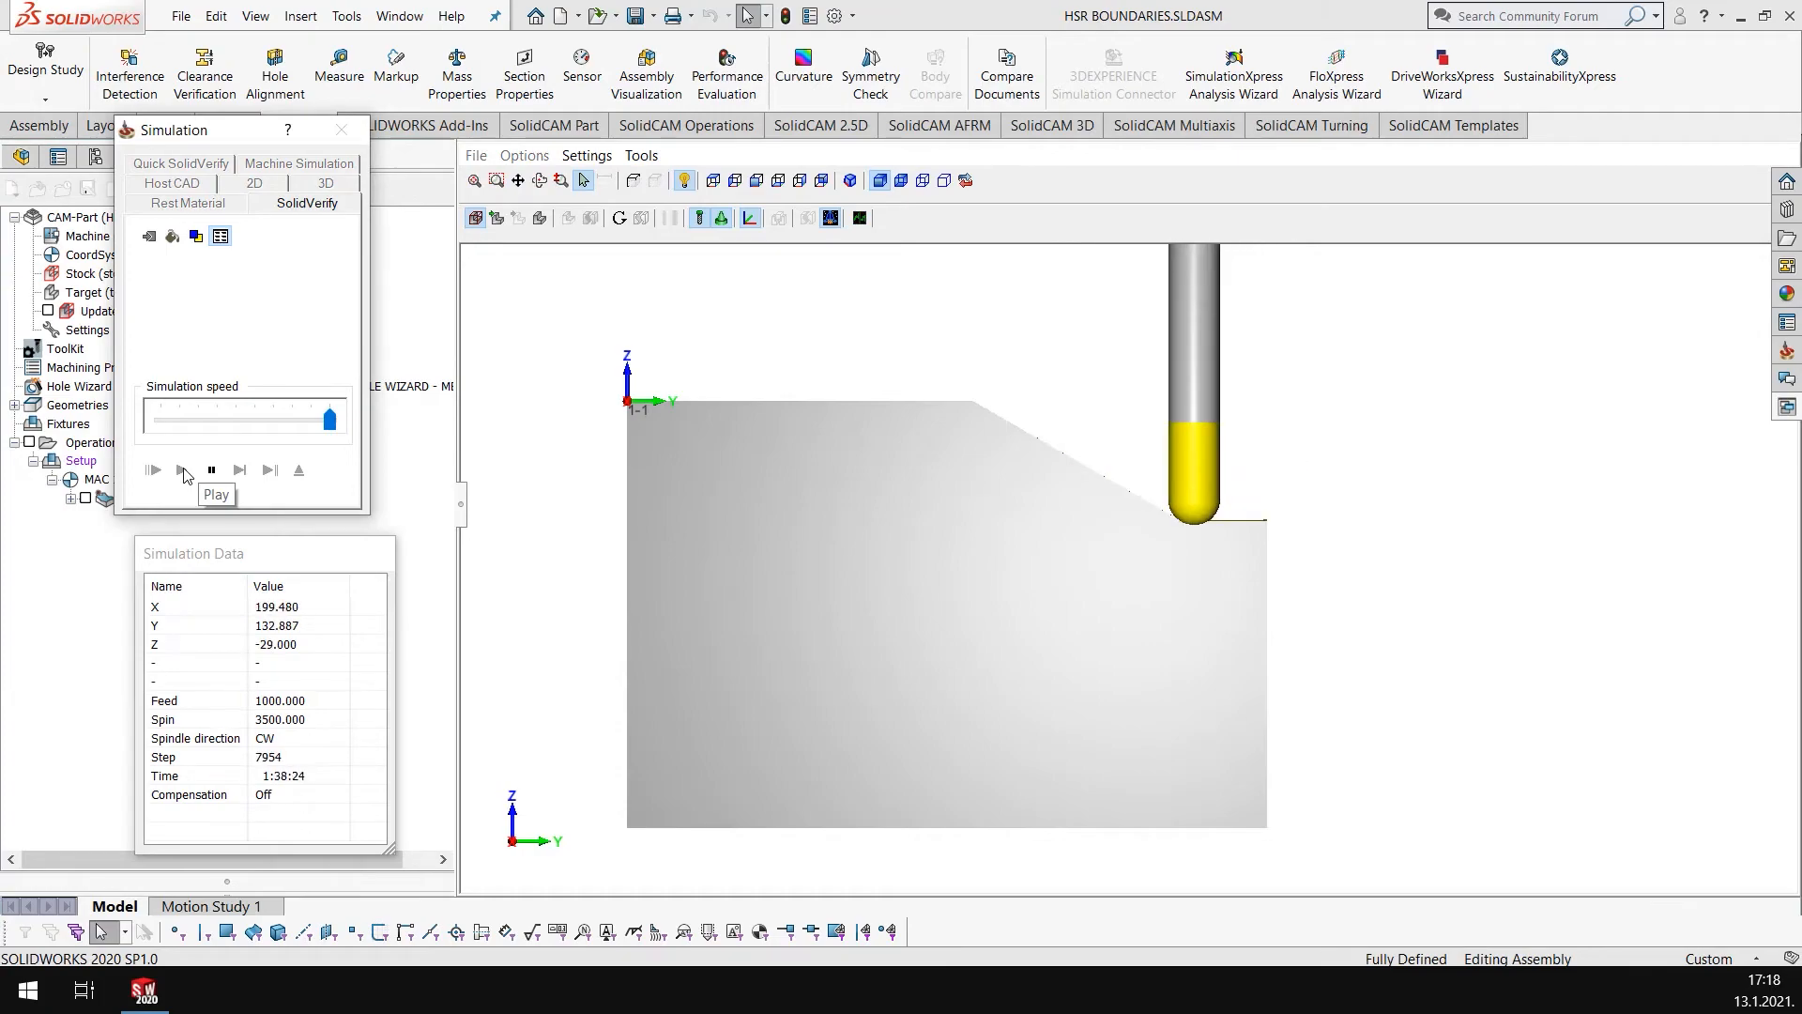
Step: Inspect the machined slope down to its lower edge on the simulated stock, from the side and in 3D, and exit the simulation
{"action": "scroll", "coordinate": [1267, 577], "scroll_direction": "up", "scroll_amount": 3}
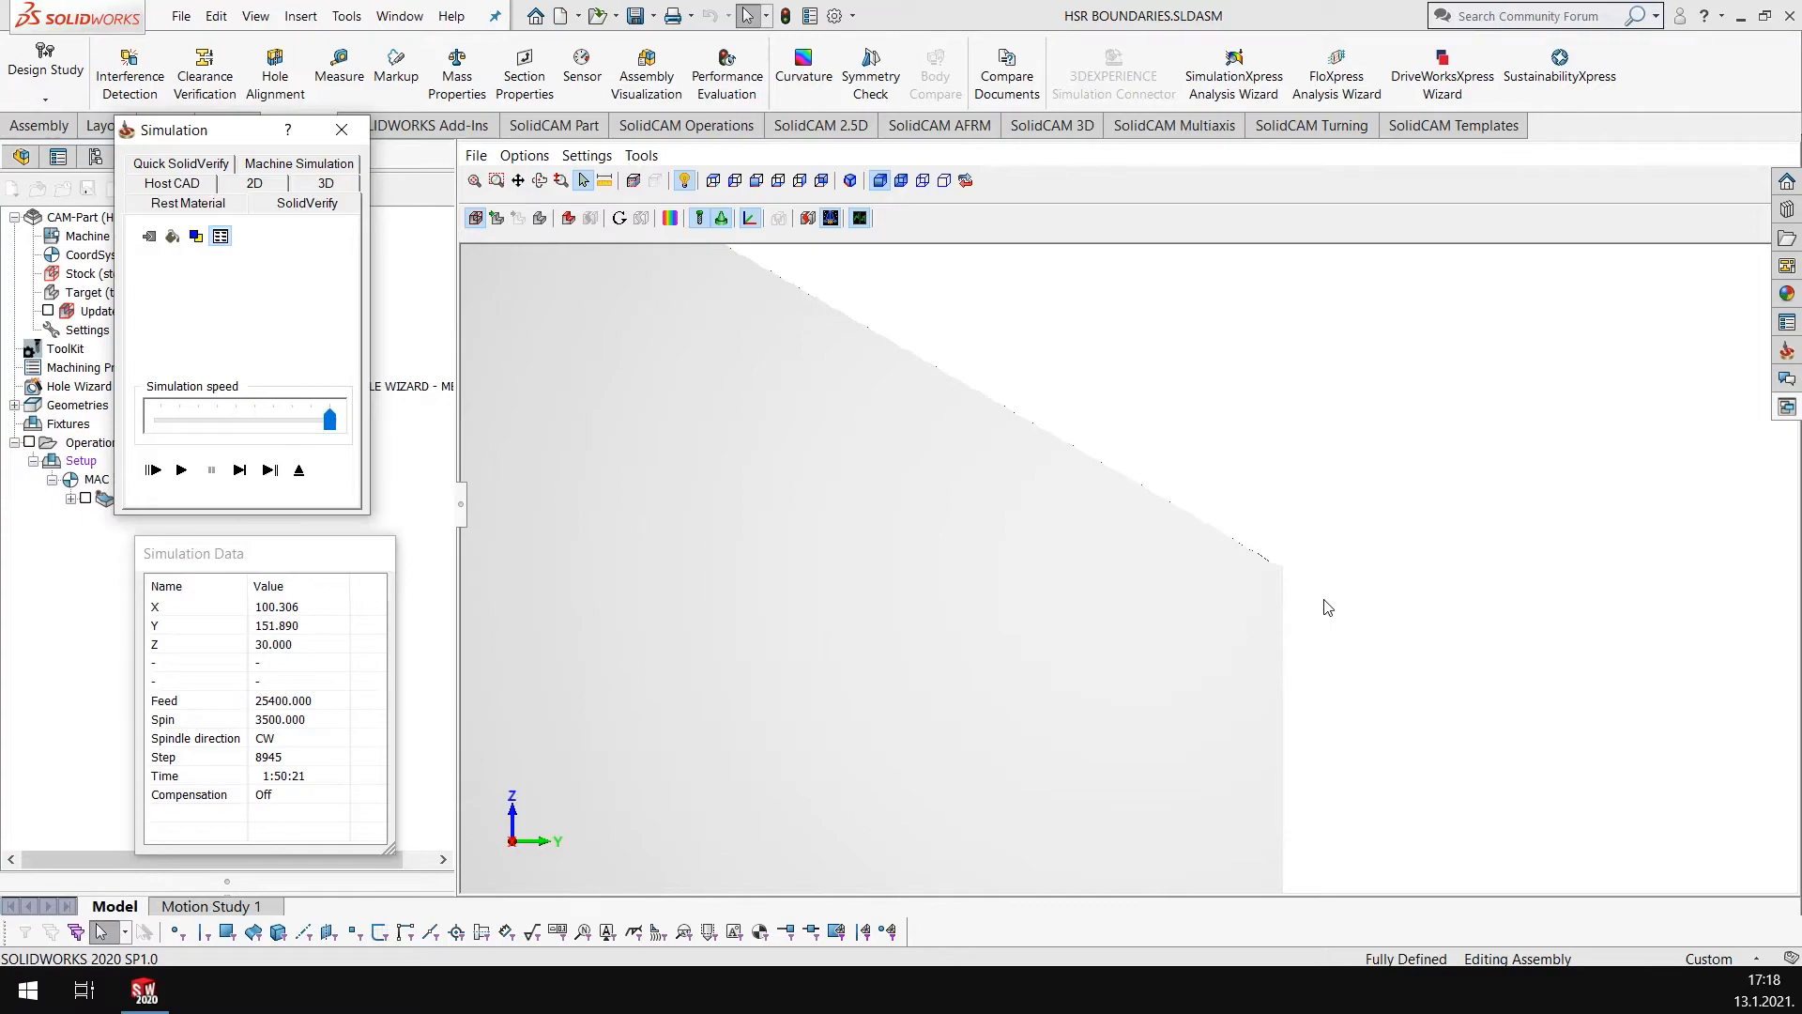
{"action": "scroll", "coordinate": [1134, 514], "scroll_direction": "up", "scroll_amount": 6}
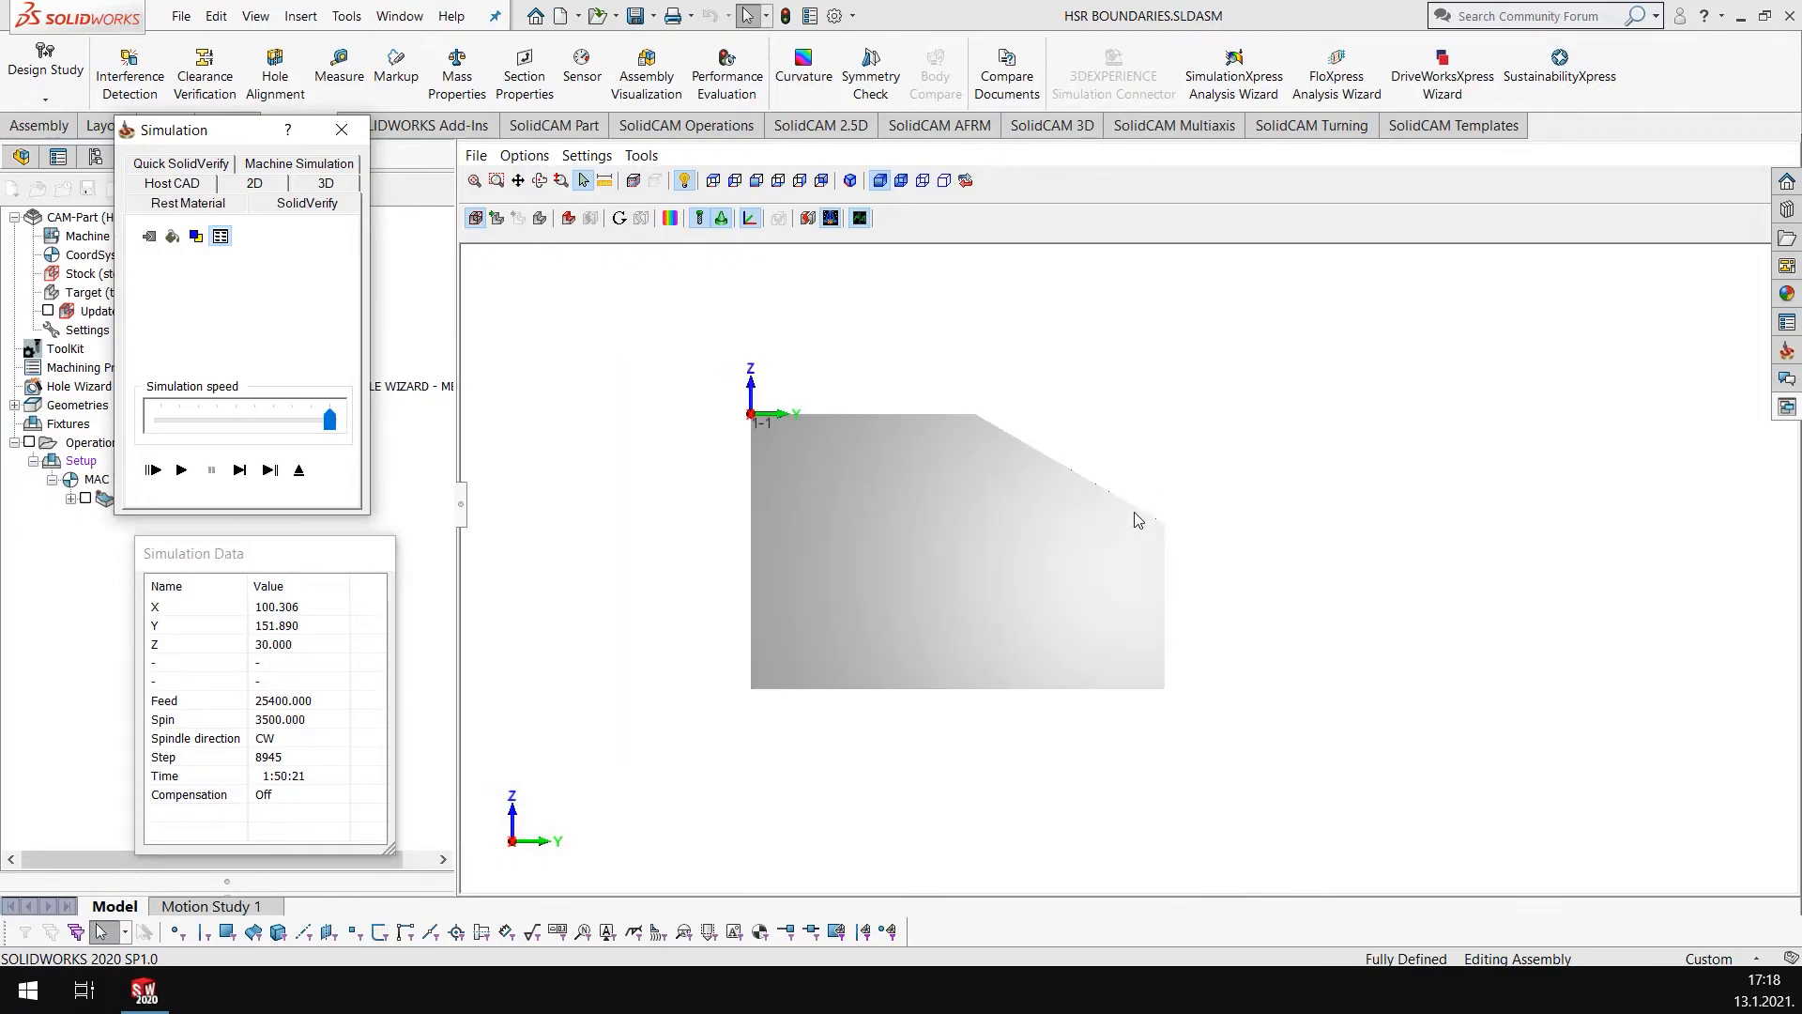
{"action": "mouse_move", "coordinate": [1134, 513]}
{"action": "middle_mouse_down"}
{"action": "mouse_move", "coordinate": [1109, 515]}
{"action": "mouse_move", "coordinate": [1097, 554]}
{"action": "mouse_move", "coordinate": [1106, 527]}
{"action": "middle_mouse_up"}
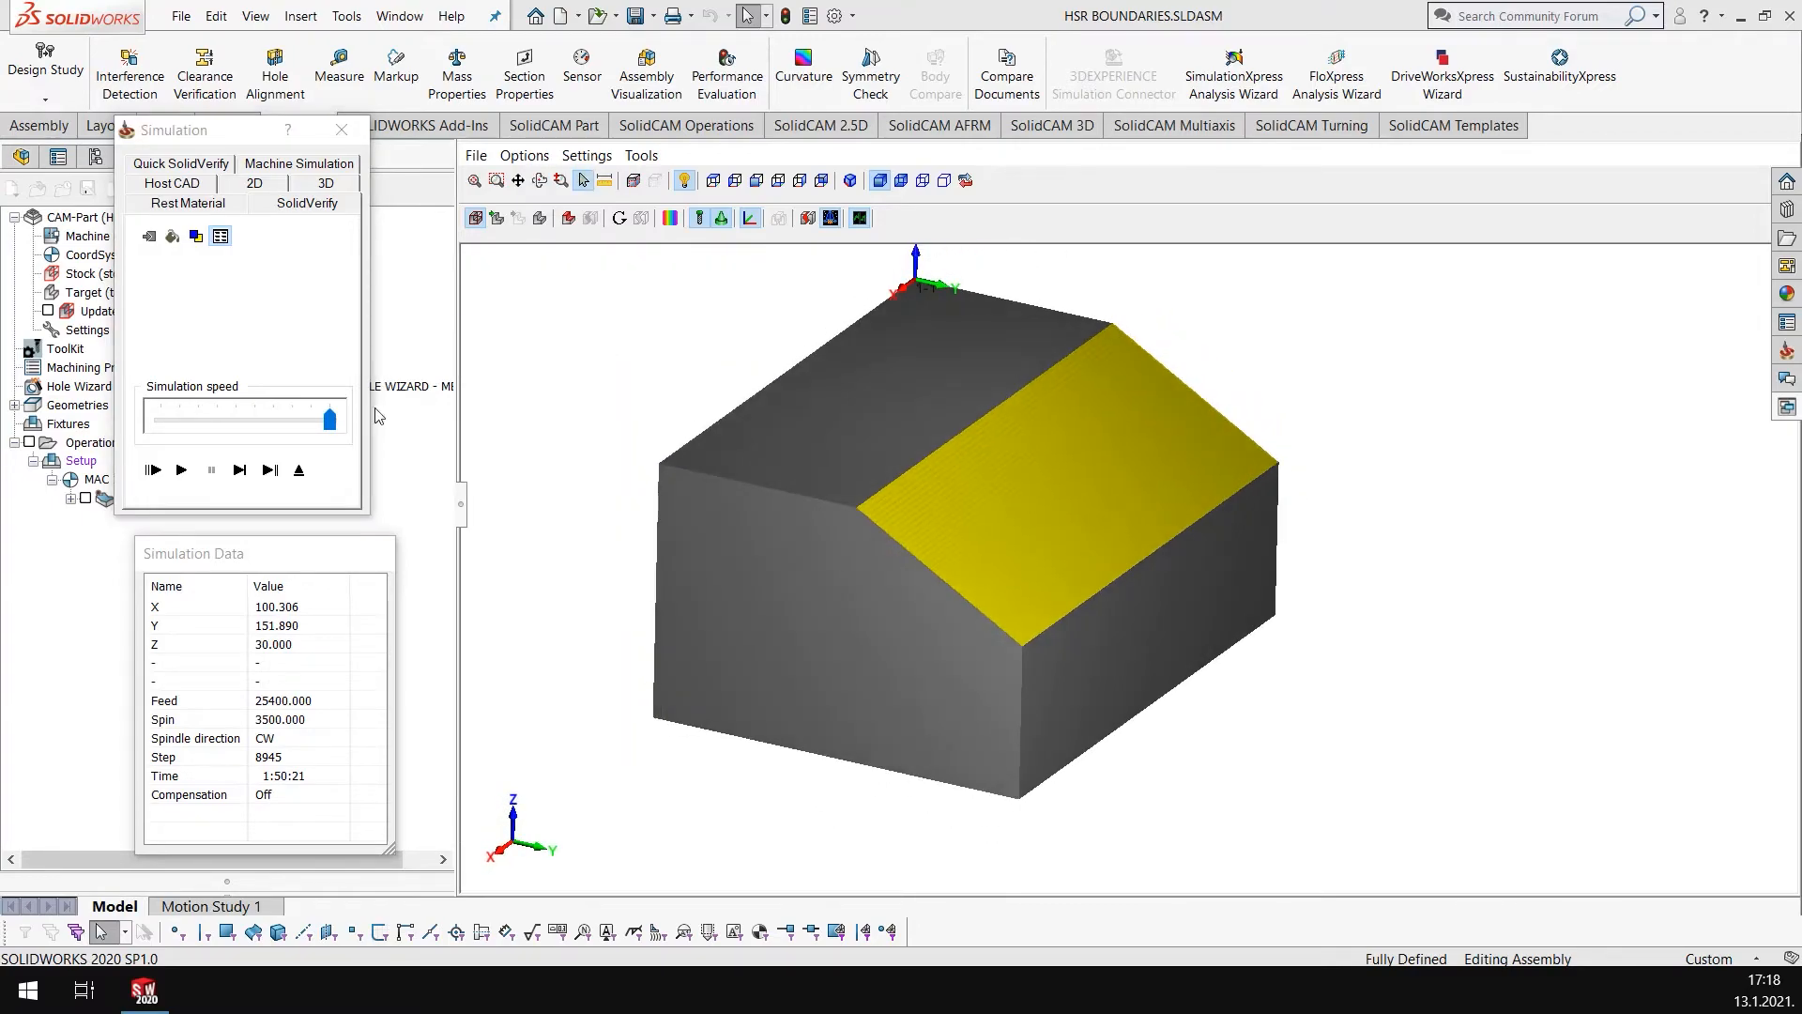
{"action": "left_click", "coordinate": [298, 471]}
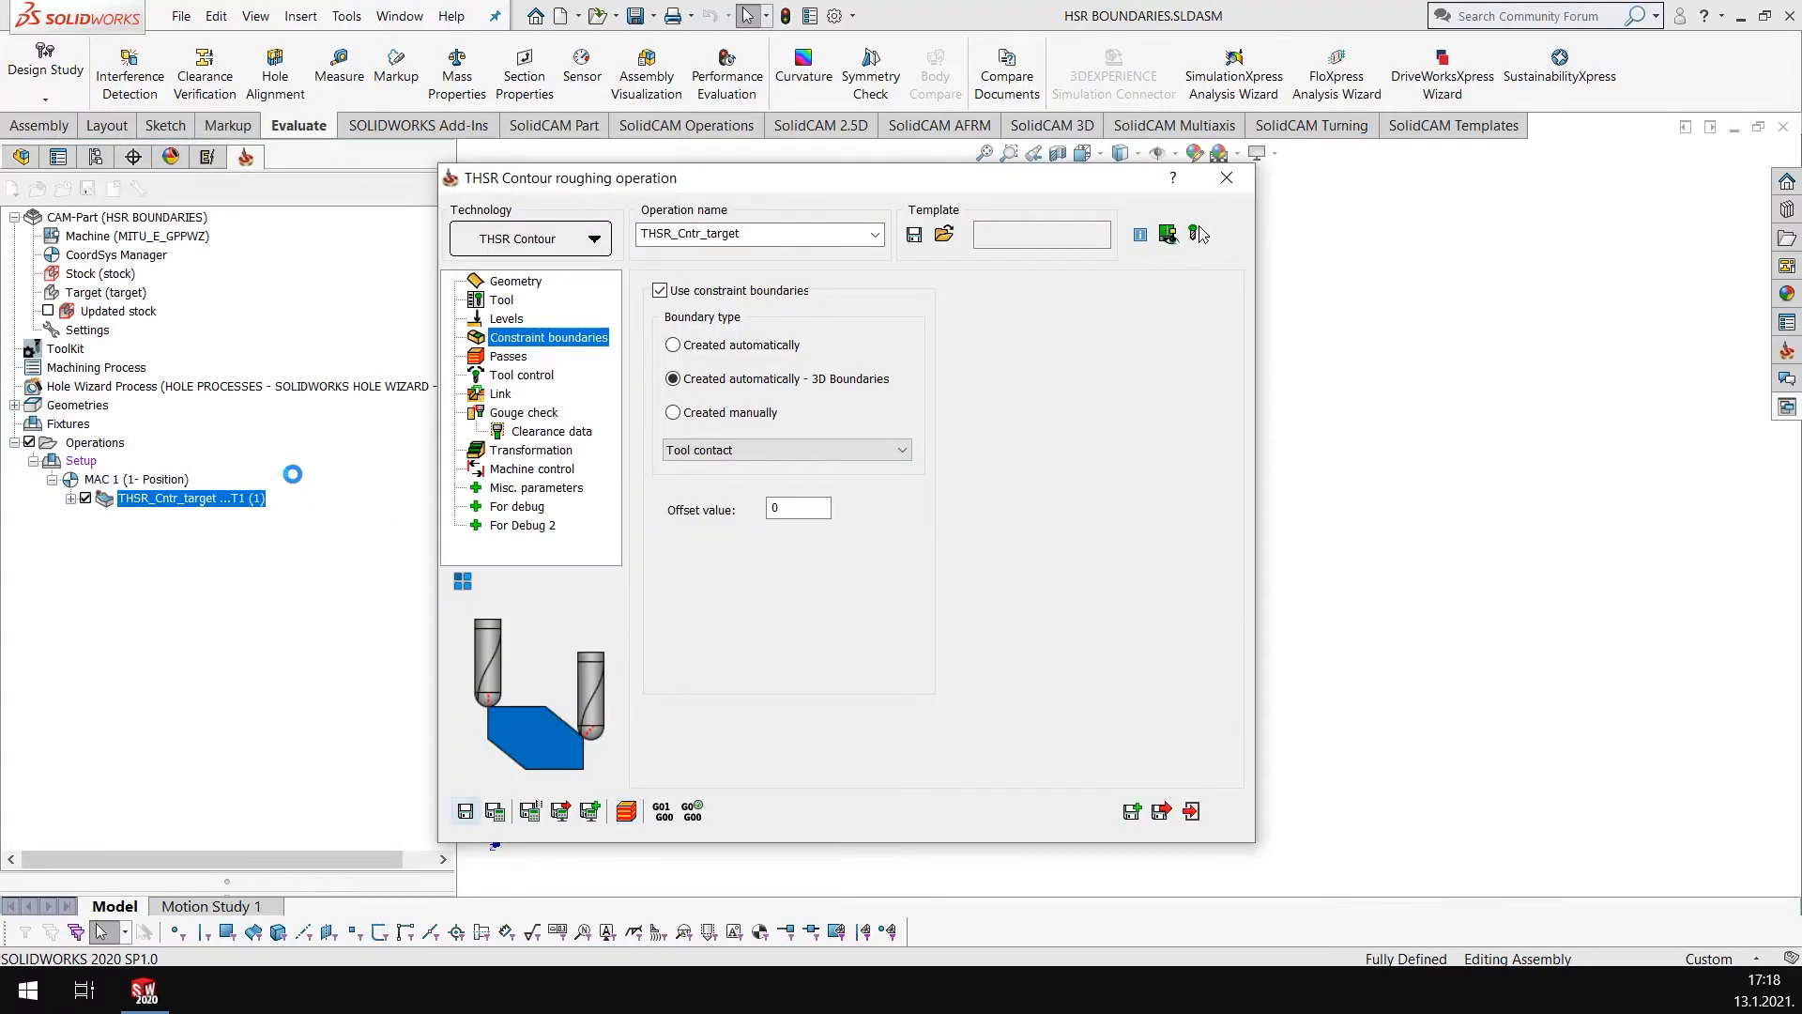
Step: Set the automatic 3D constraint boundary to Part end height, check the part's lowest level on the model, and save and calculate the operation
{"action": "left_click", "coordinate": [718, 450]}
{"action": "left_click", "coordinate": [717, 482]}
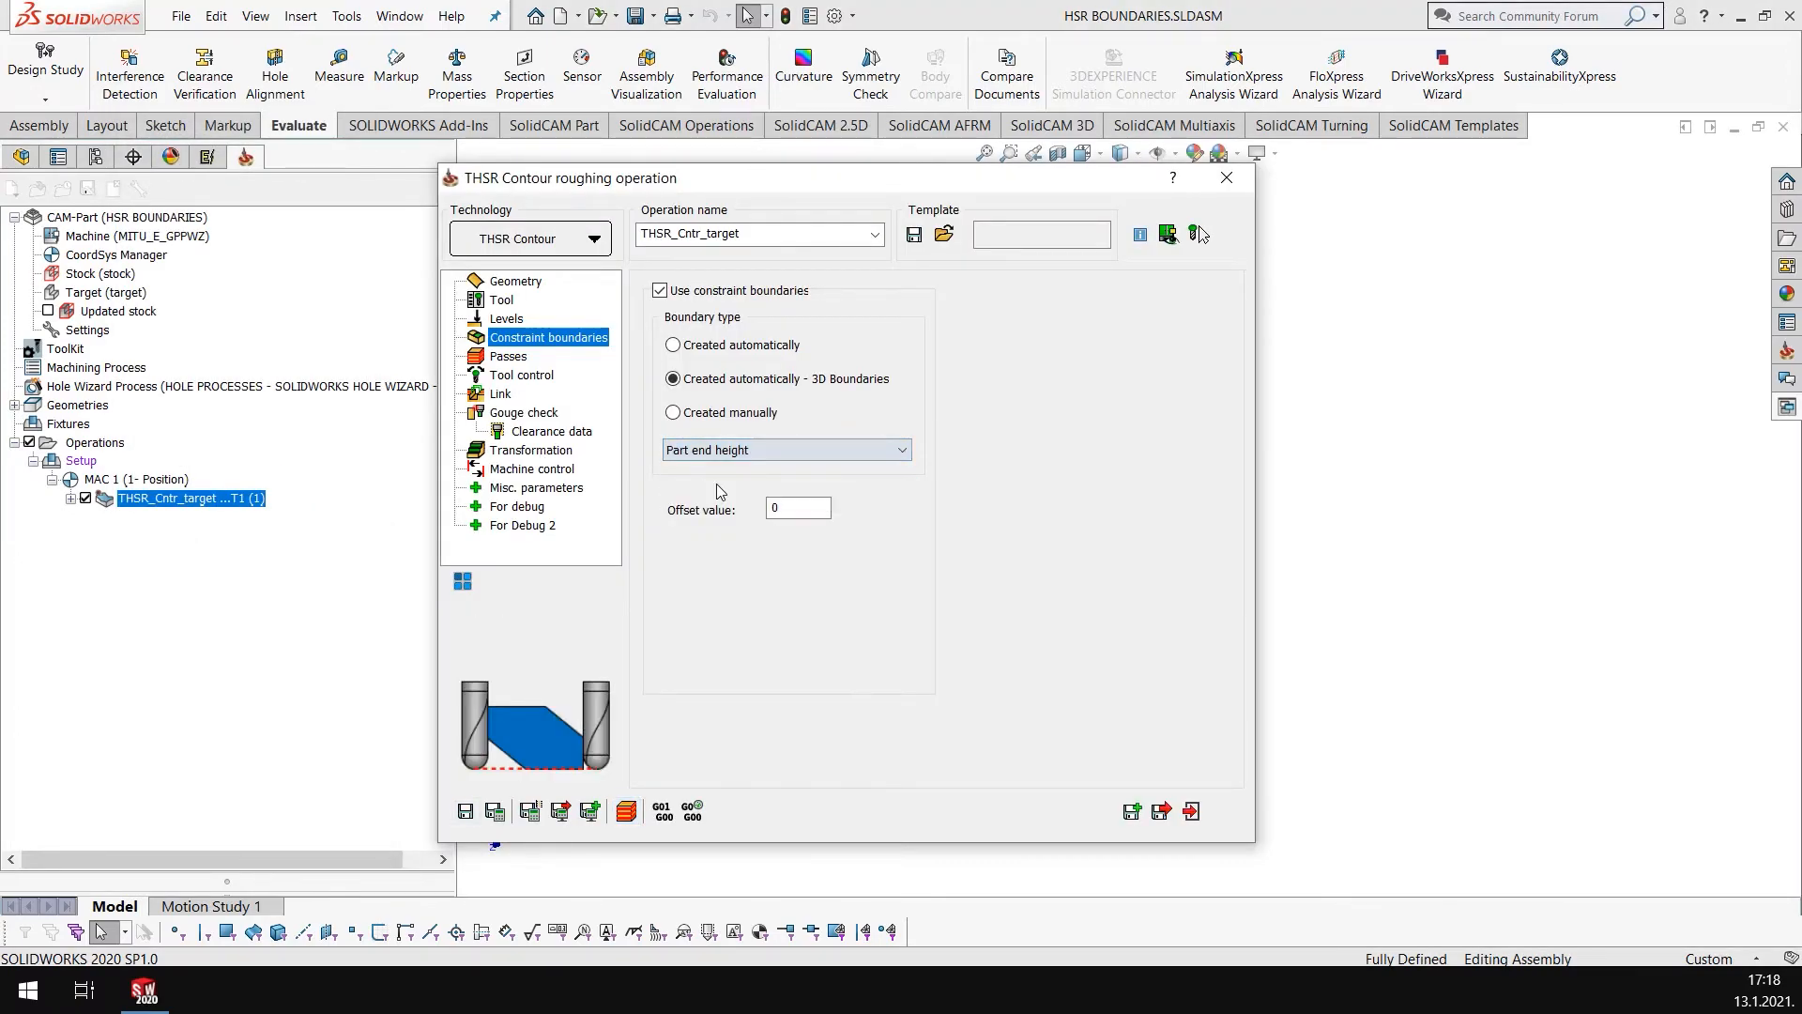
{"action": "left_click_drag", "start_coordinate": [850, 180], "coordinate": [432, 169]}
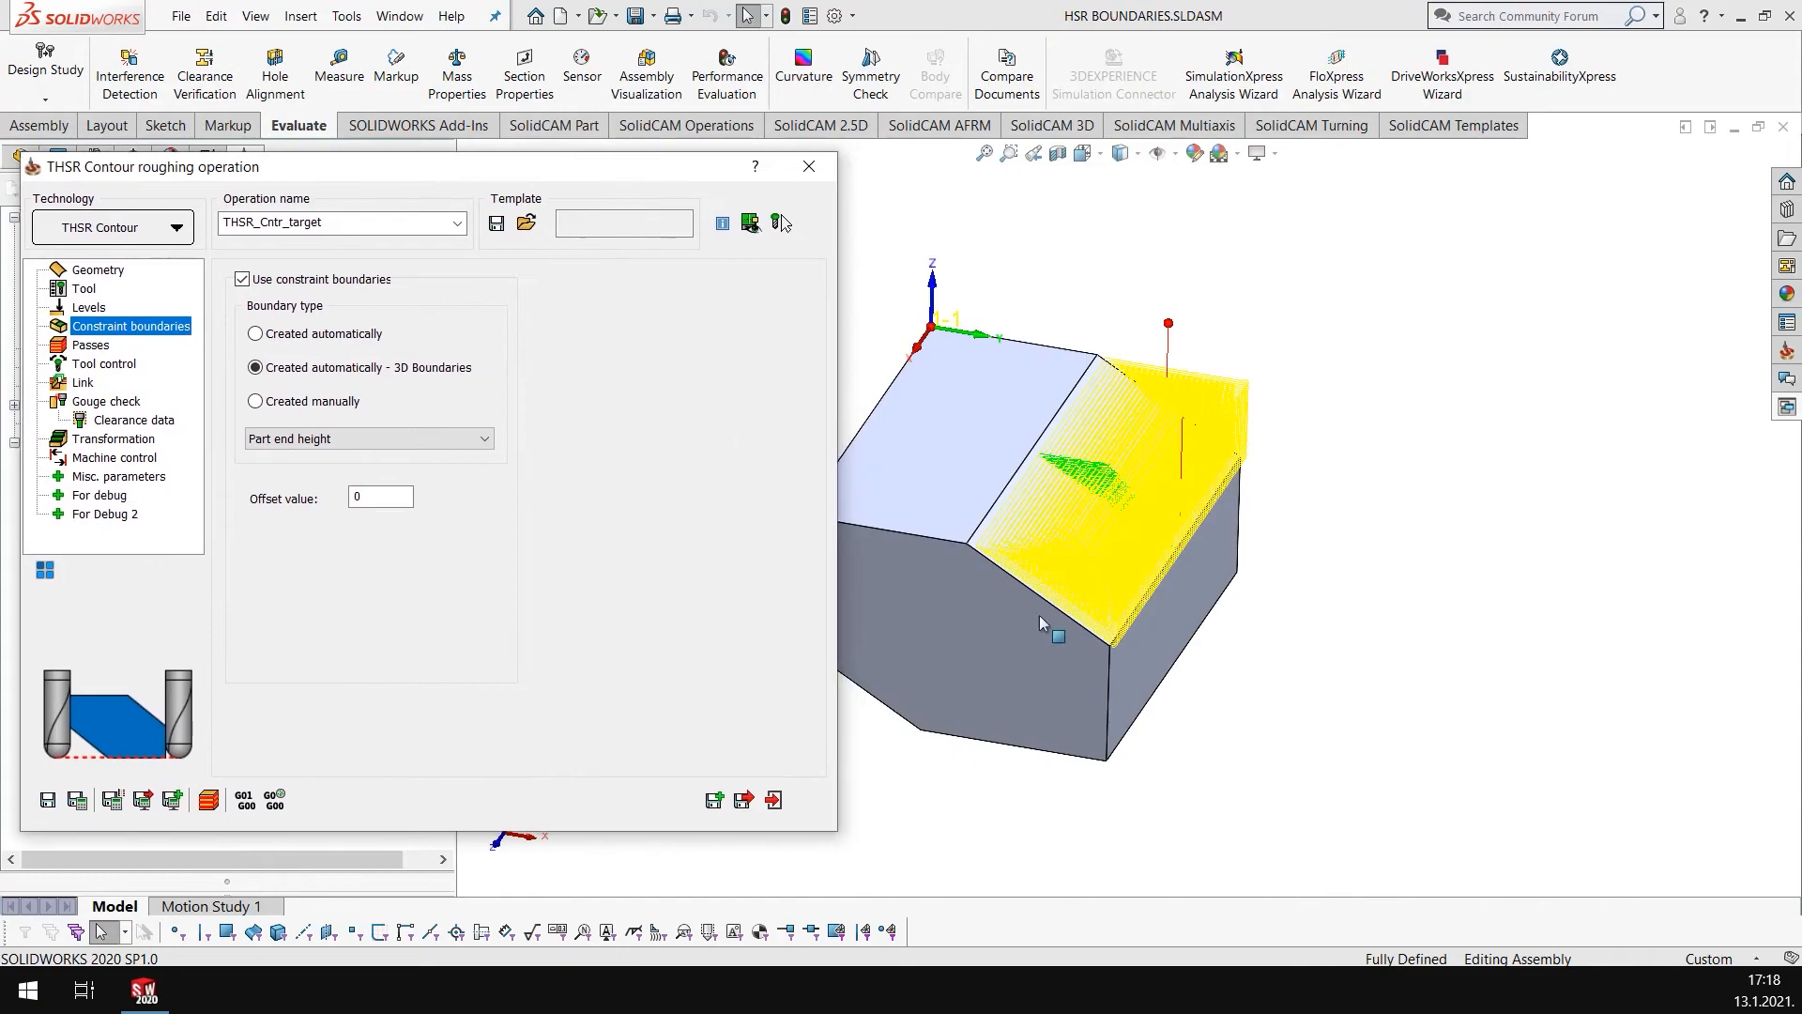
{"action": "scroll", "coordinate": [1052, 625], "scroll_direction": "up", "scroll_amount": 2}
{"action": "middle_click_drag", "start_coordinate": [985, 584], "coordinate": [1024, 514]}
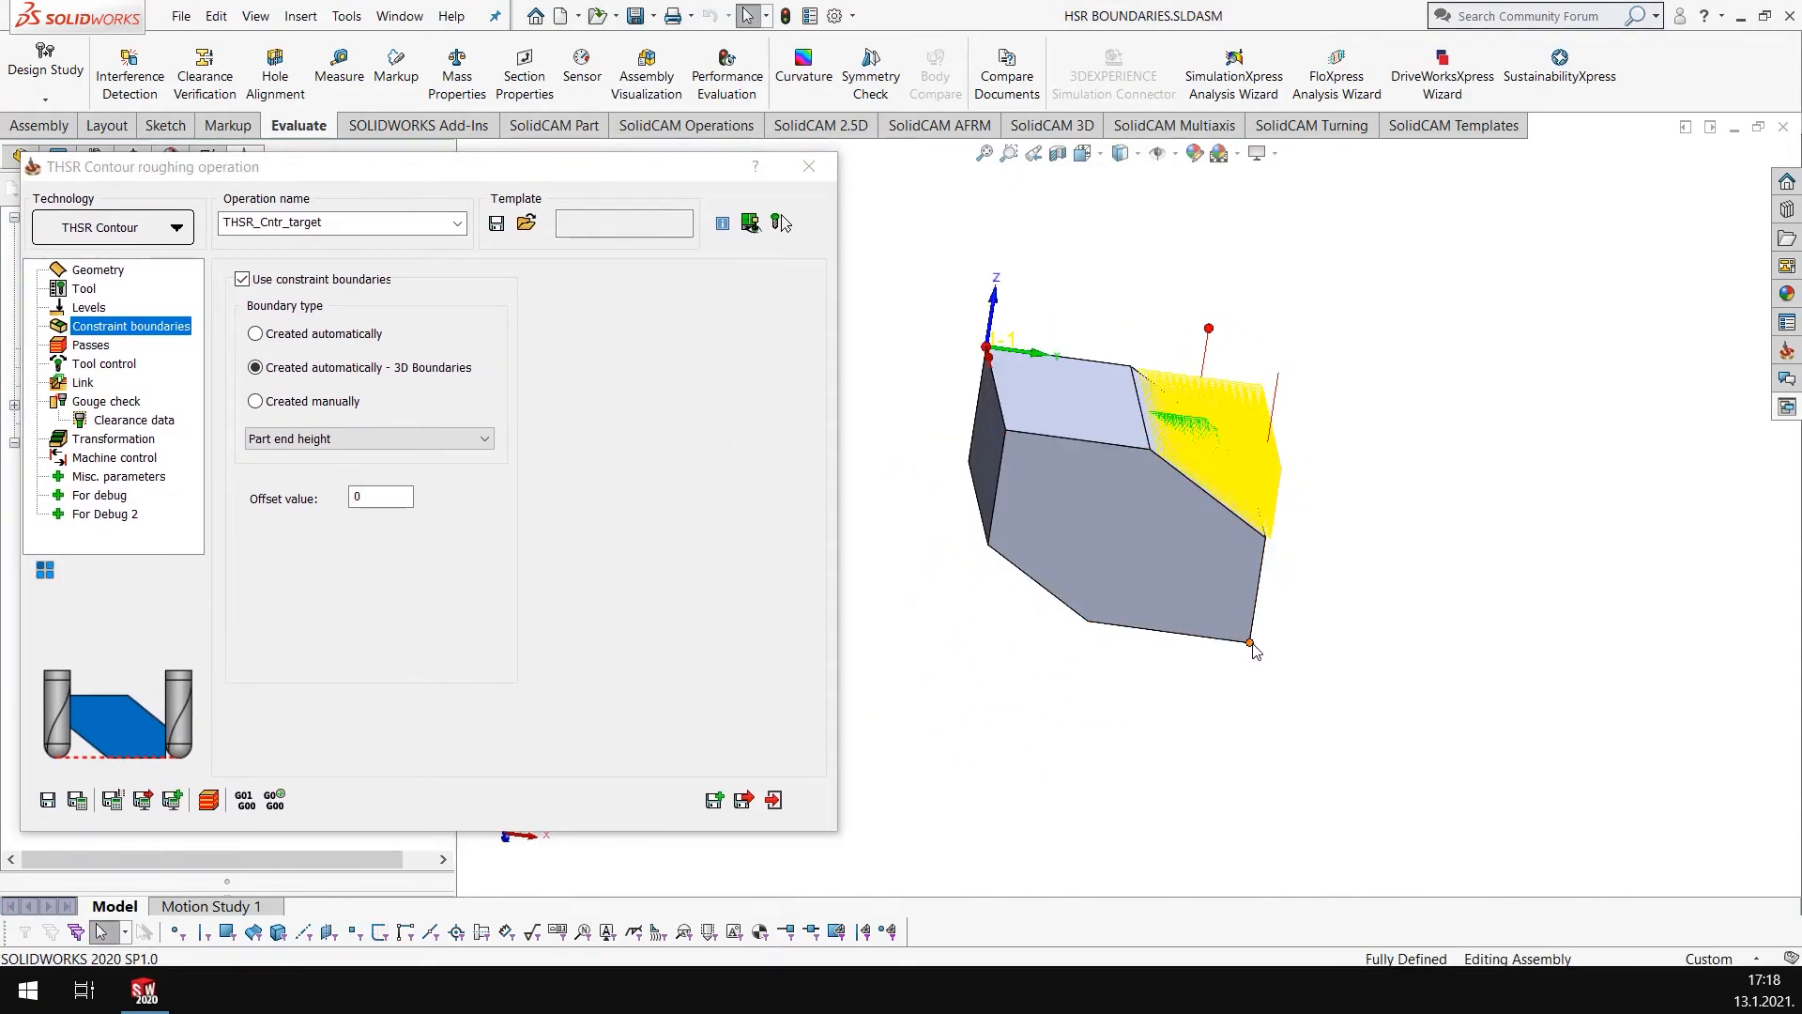
{"action": "left_click", "coordinate": [480, 171]}
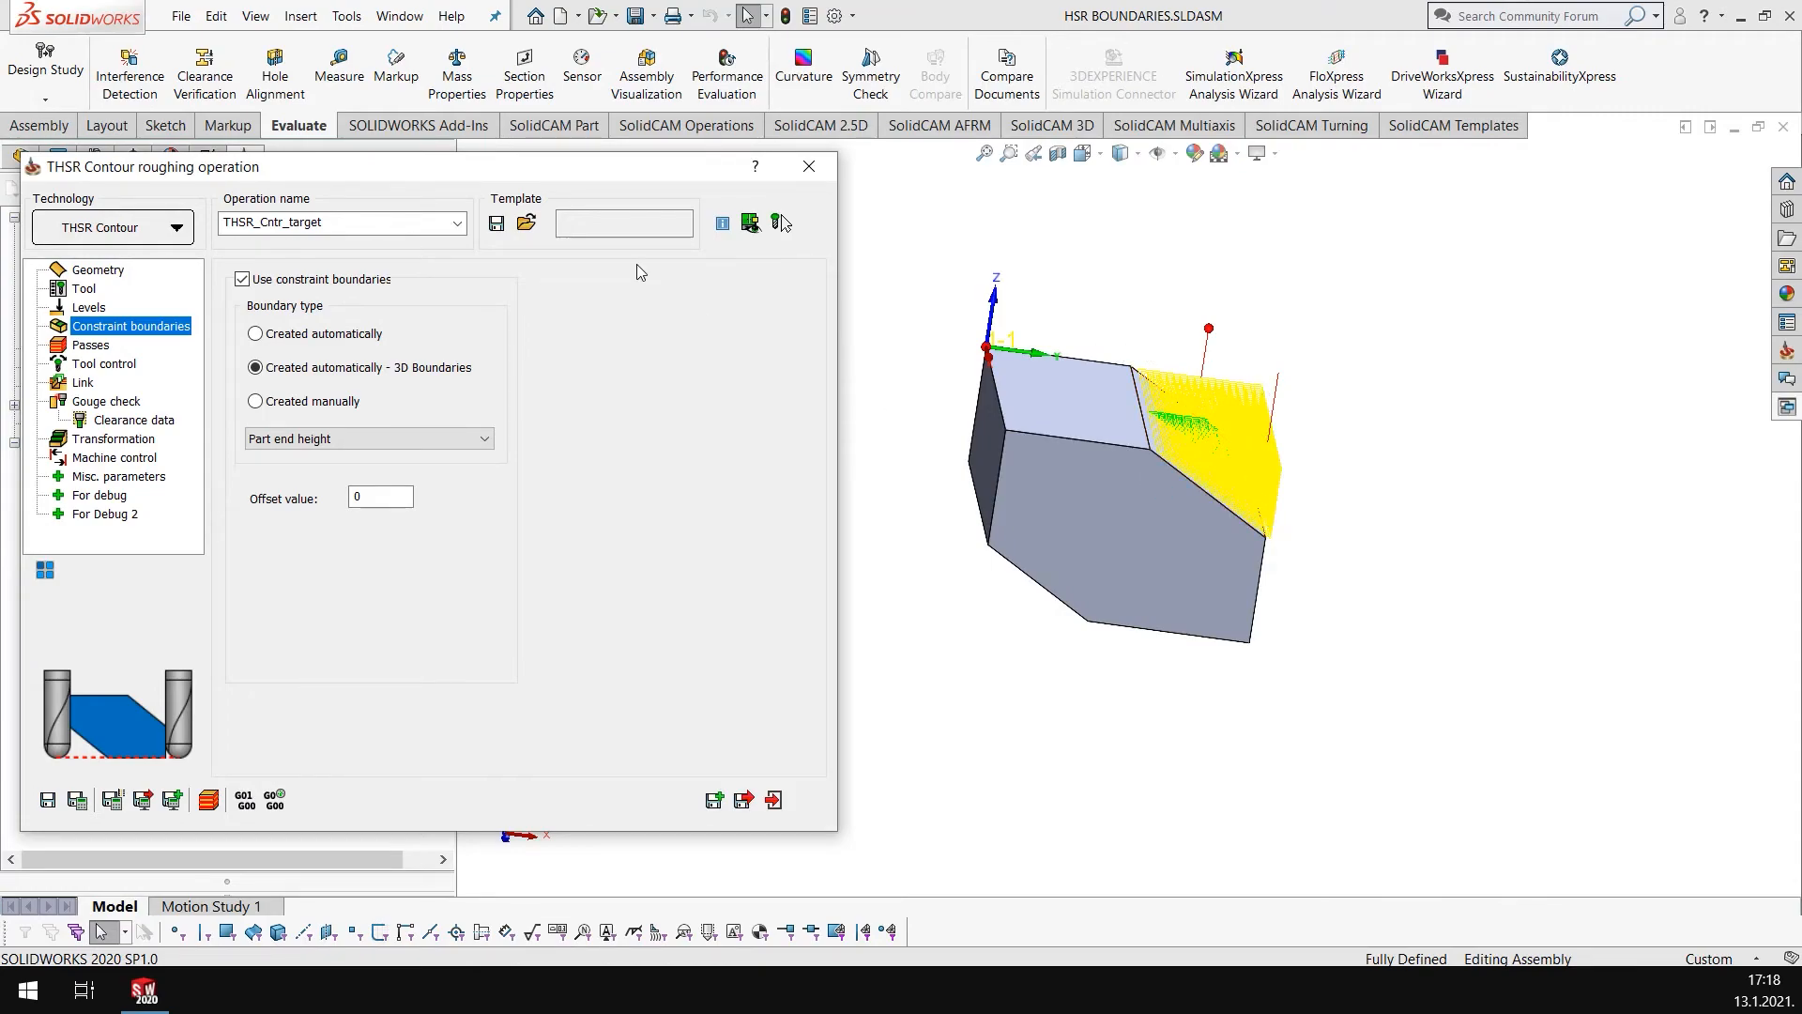
{"action": "left_click_drag", "start_coordinate": [577, 181], "coordinate": [630, 174]}
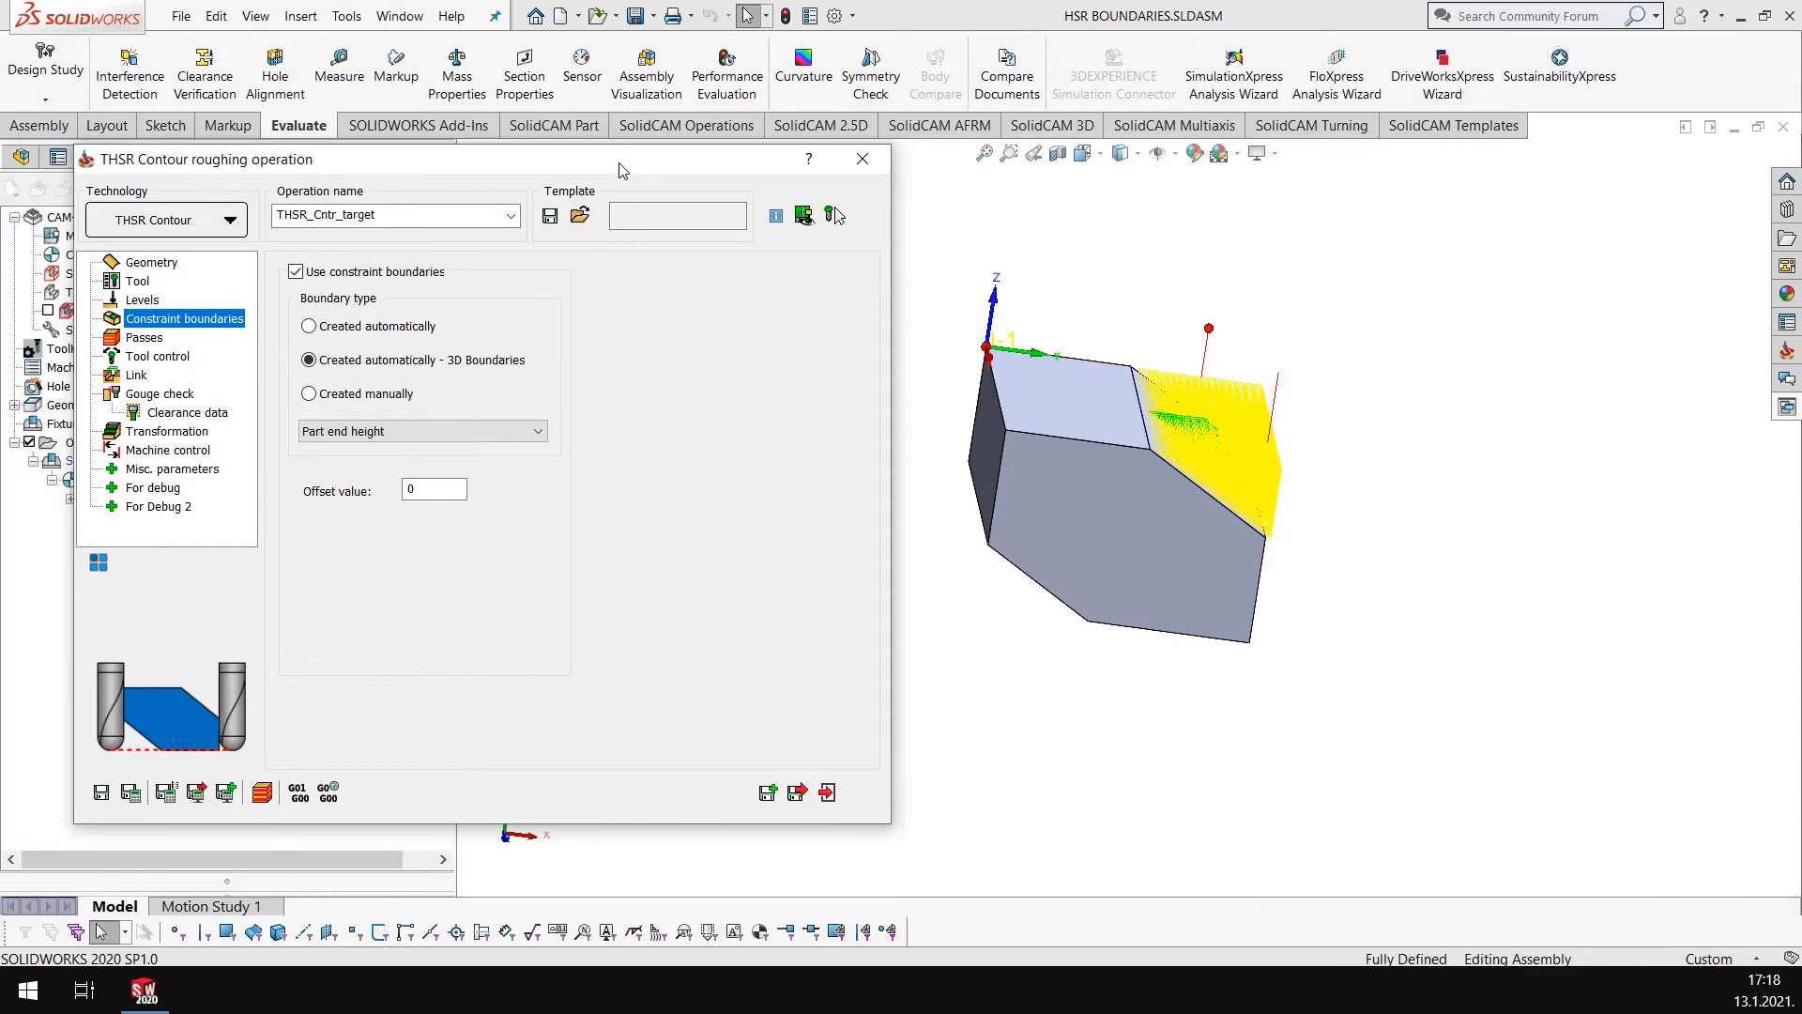
{"action": "left_click", "coordinate": [131, 794]}
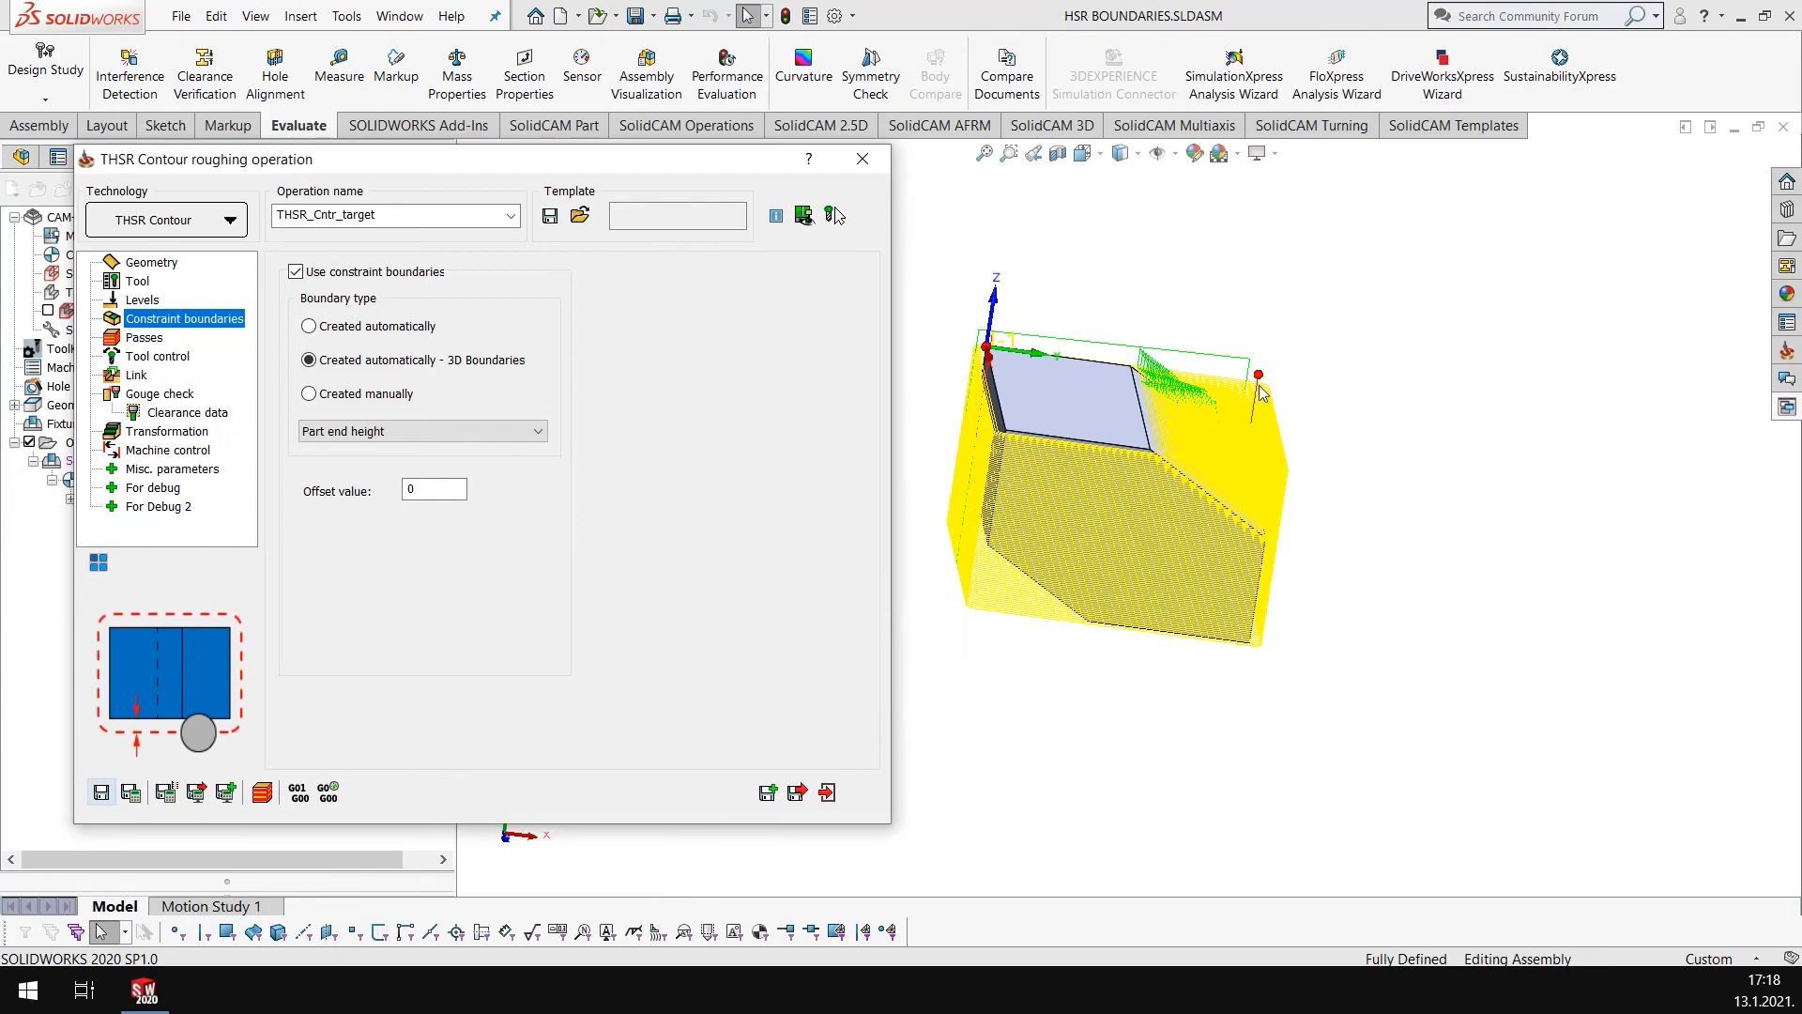
Step: Examine the recalculated tool path around the part's sides from several angles, closing the operation dialog for a clear view
{"action": "middle_click_drag", "start_coordinate": [1231, 406], "coordinate": [1287, 420]}
{"action": "middle_click_drag", "start_coordinate": [1135, 456], "coordinate": [1183, 423]}
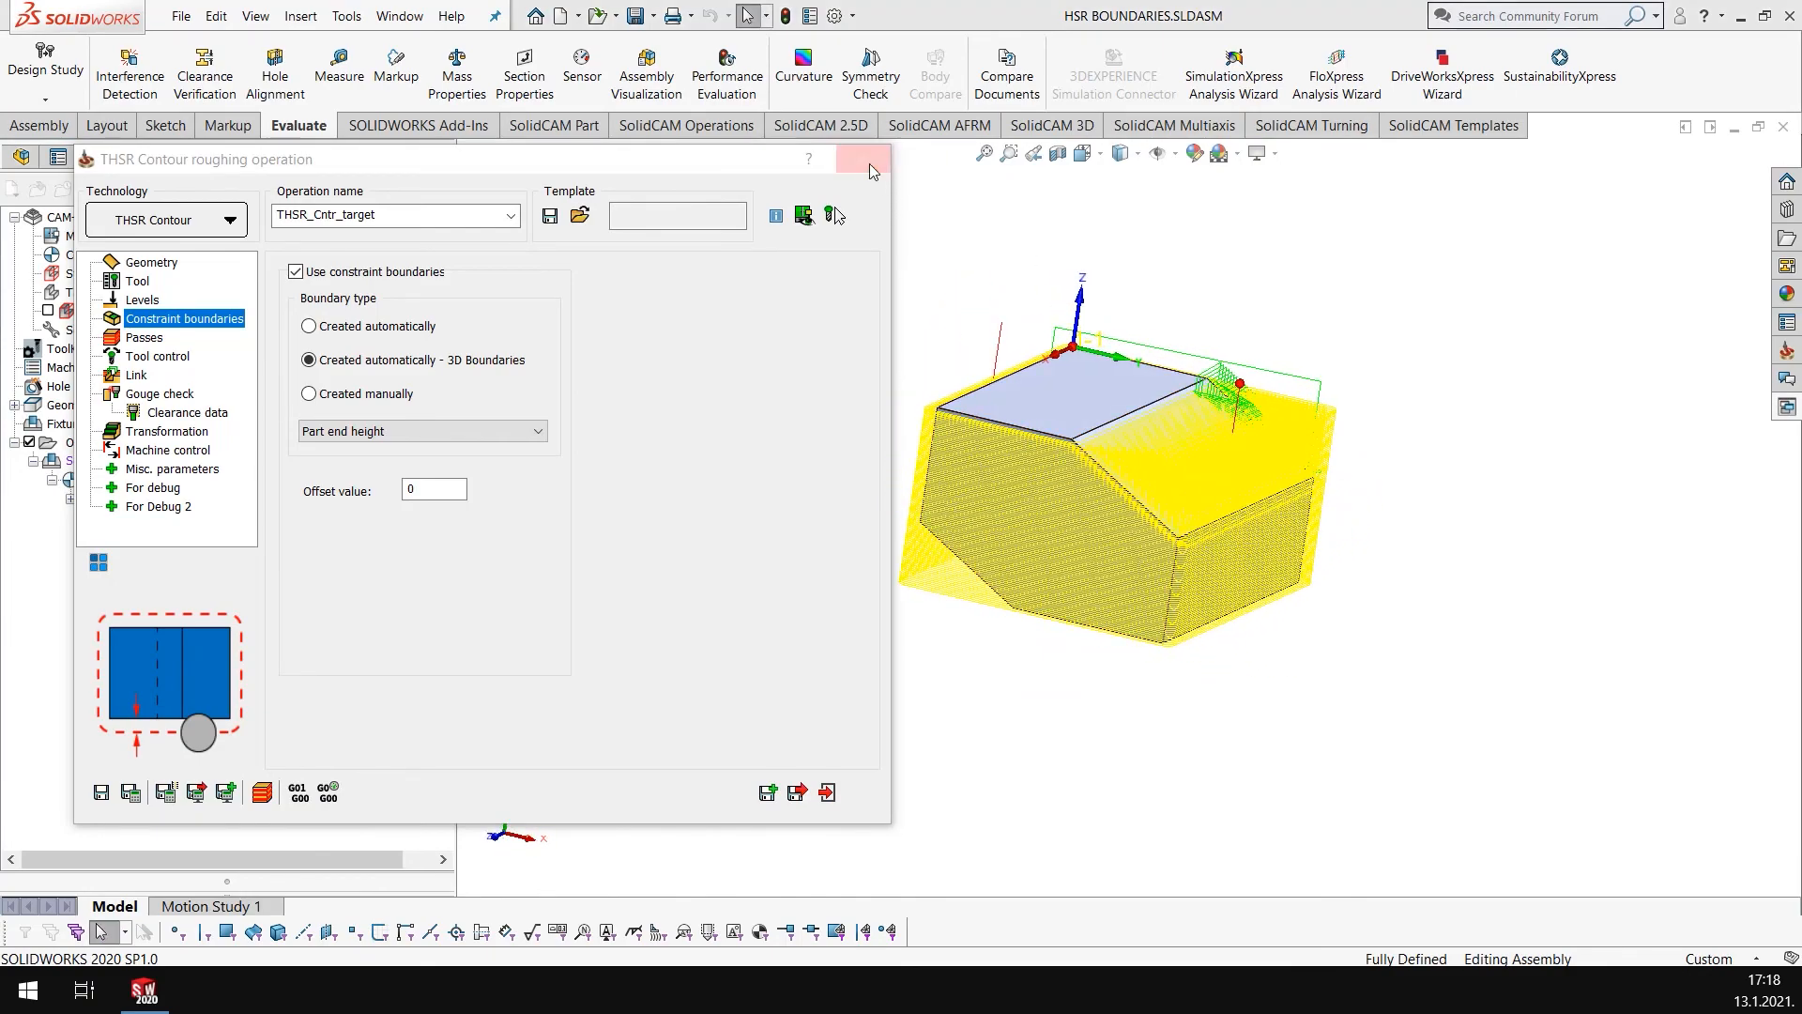
{"action": "key", "text": "Escape"}
{"action": "scroll", "coordinate": [1208, 460], "scroll_direction": "down", "scroll_amount": 1}
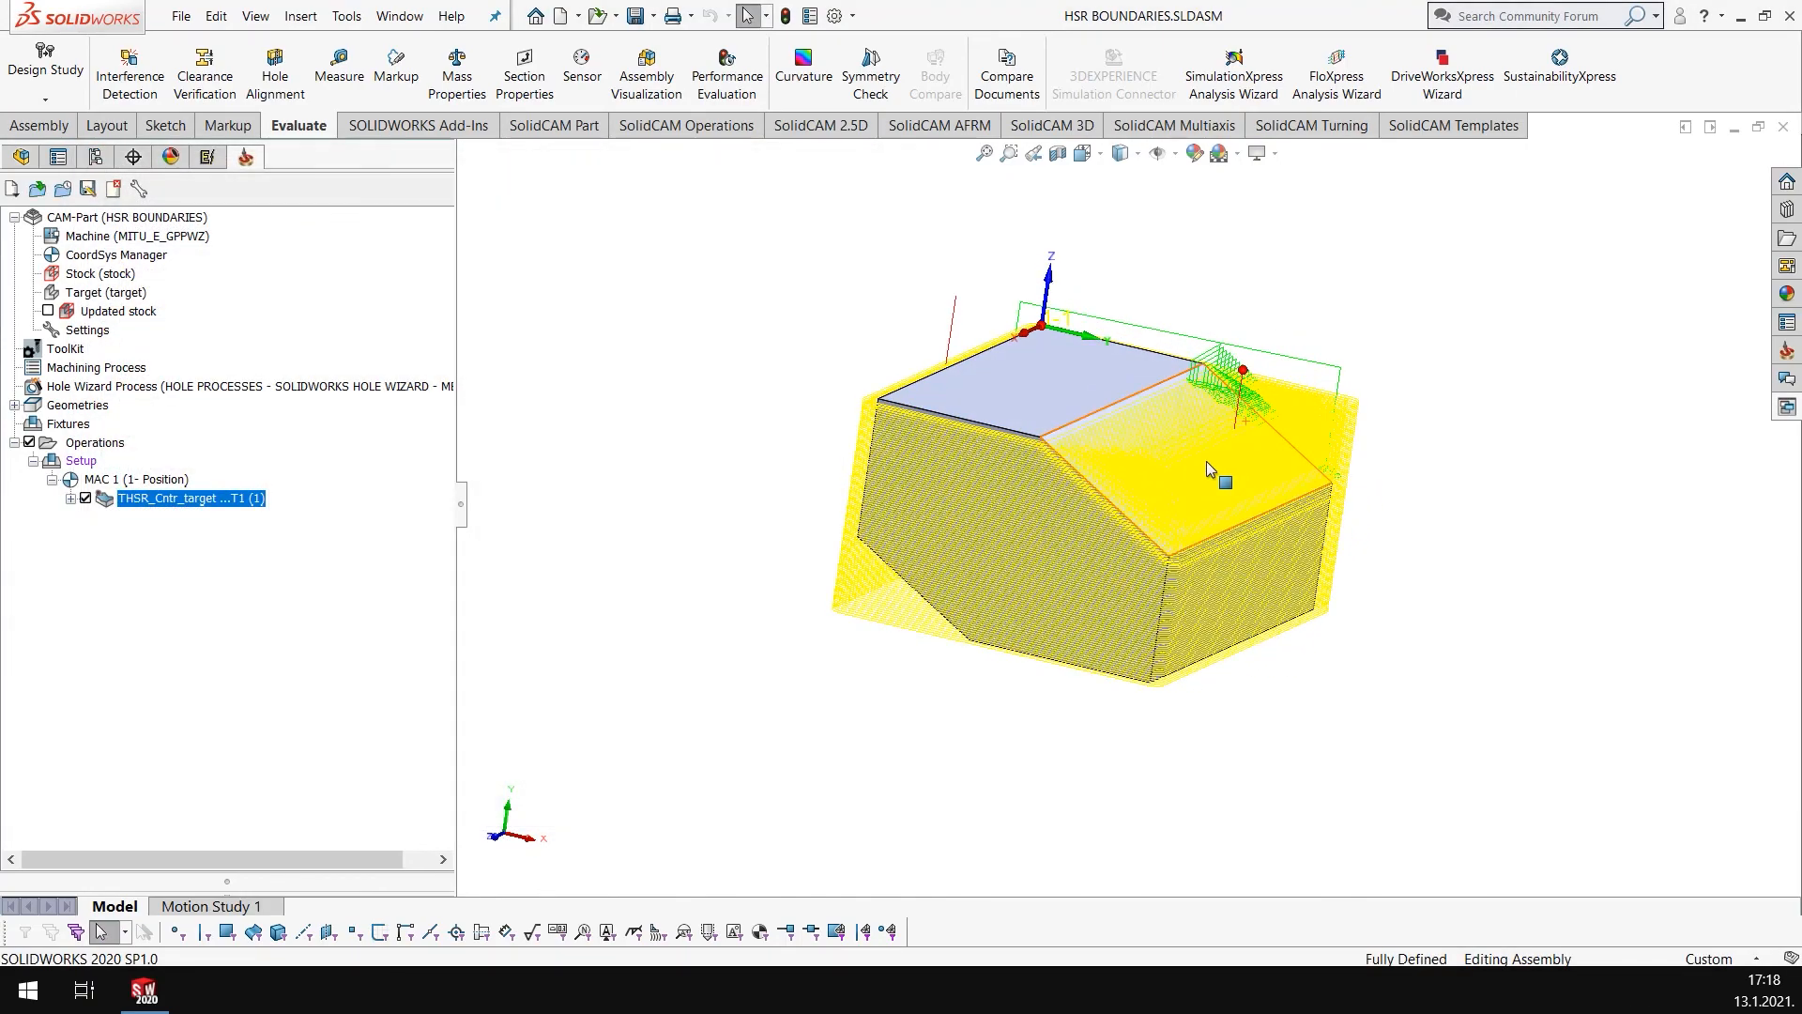
{"action": "middle_click_drag", "start_coordinate": [1181, 425], "coordinate": [1154, 459]}
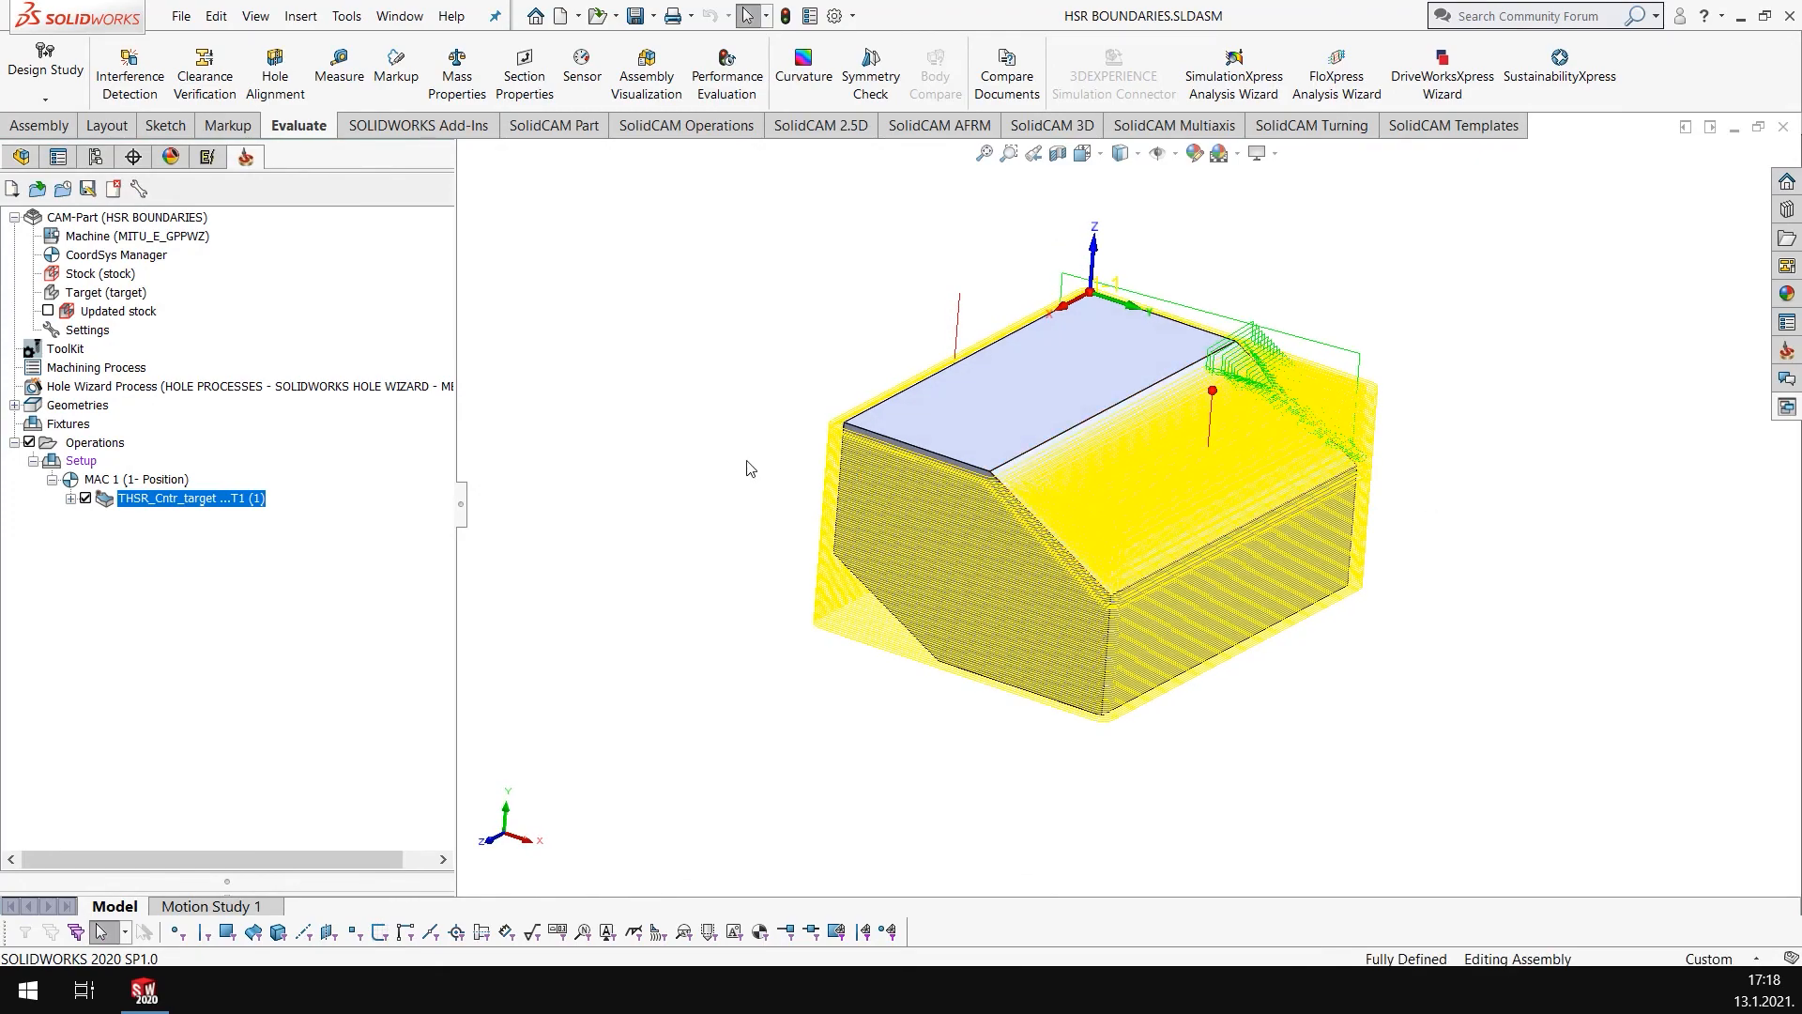